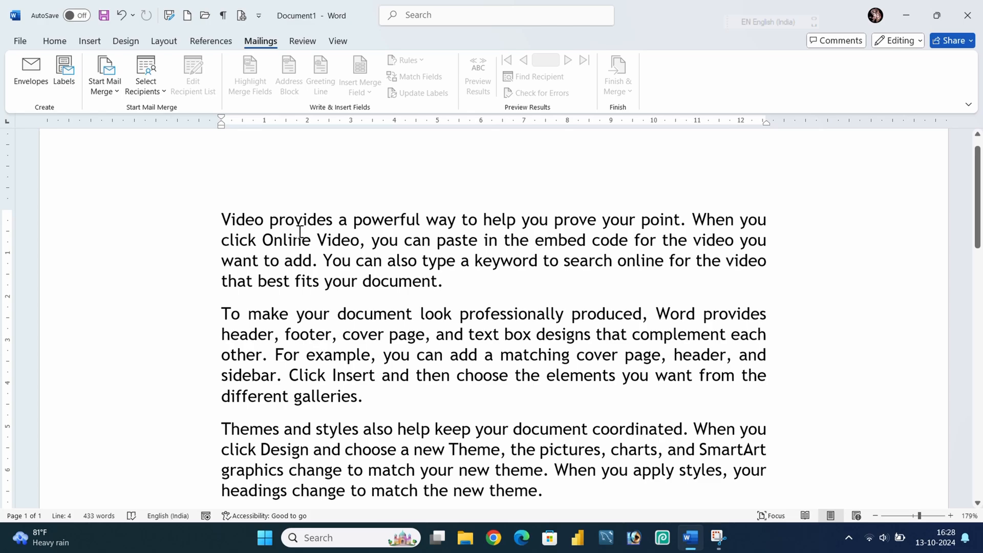
Run a spelling and grammar check on the document and dismiss the completion message.
click(304, 41)
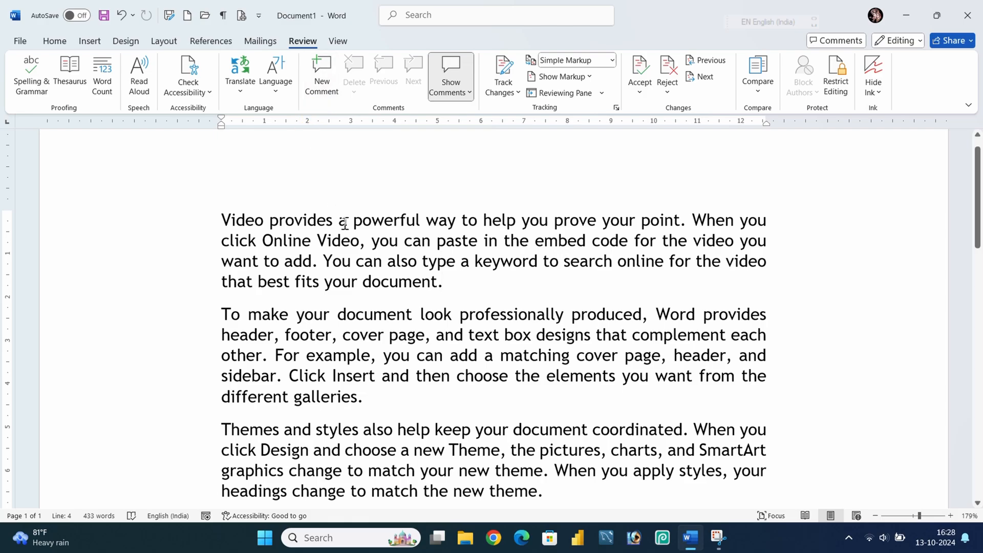
drag(454, 287, 225, 219)
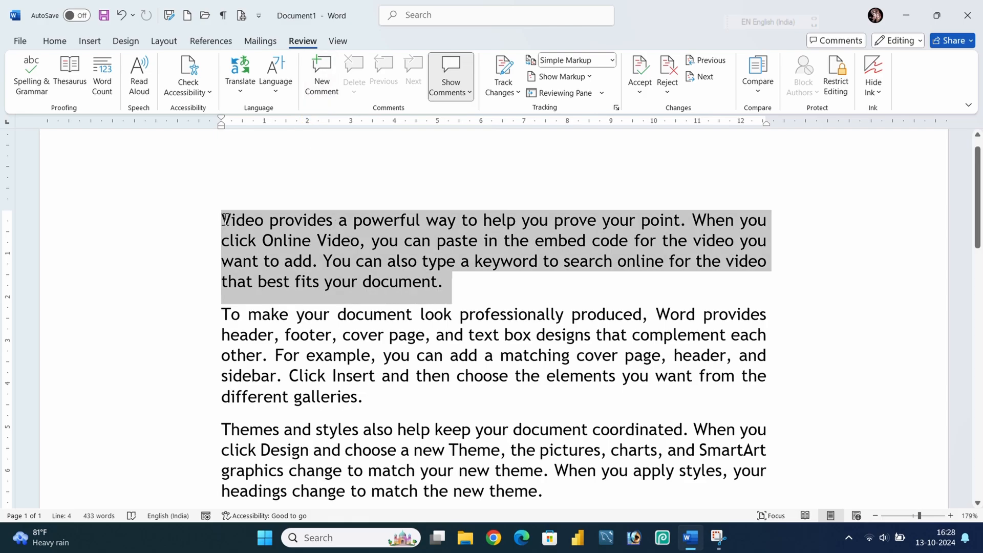
click(323, 288)
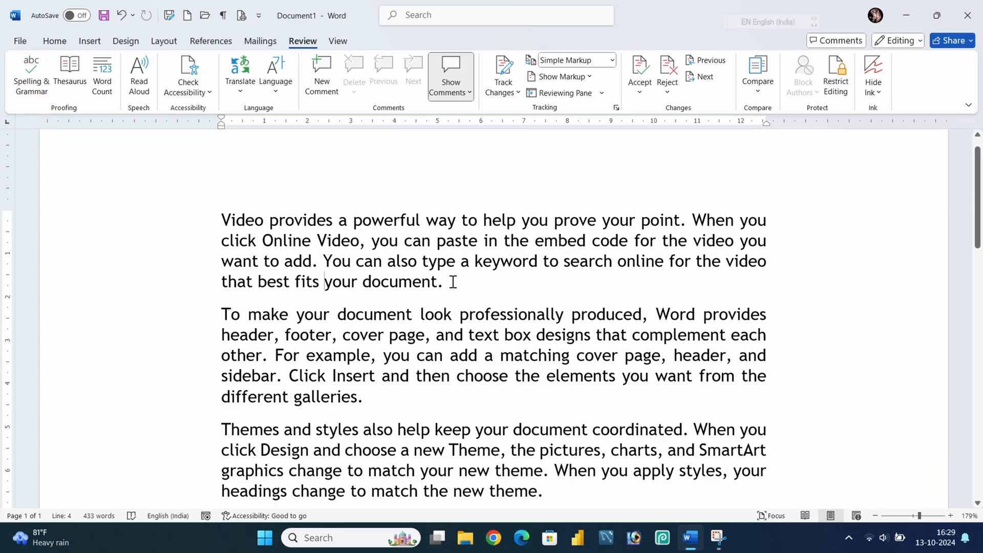
click(455, 261)
click(39, 67)
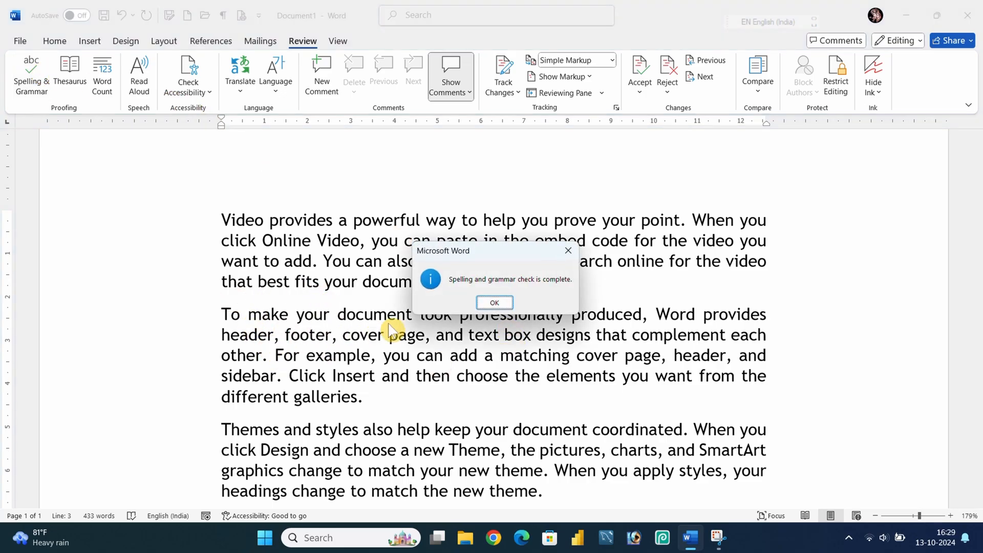
click(564, 253)
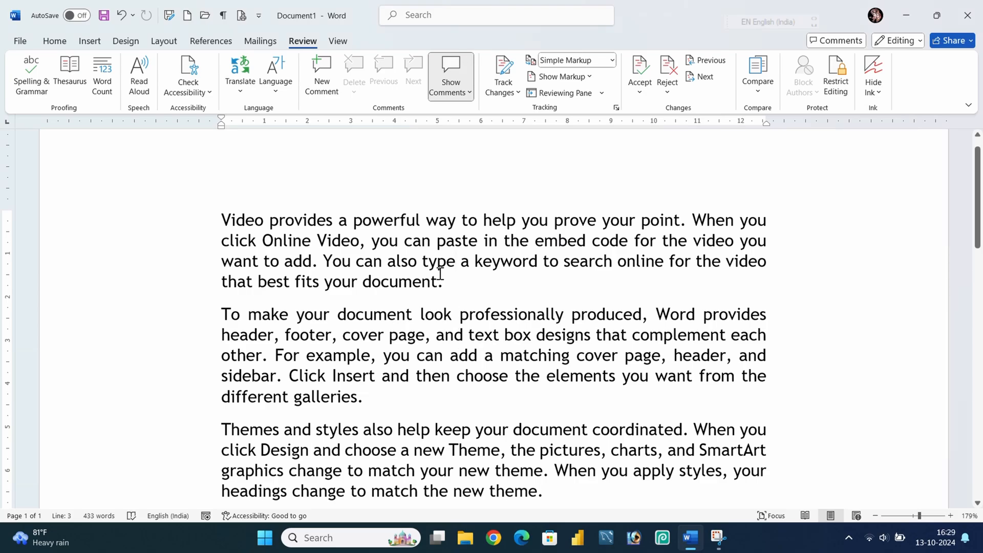
Insert deliberate typos into the first three paragraphs, producing 'typelk', 'look,k' and 'y,,,our'.
text(lk)
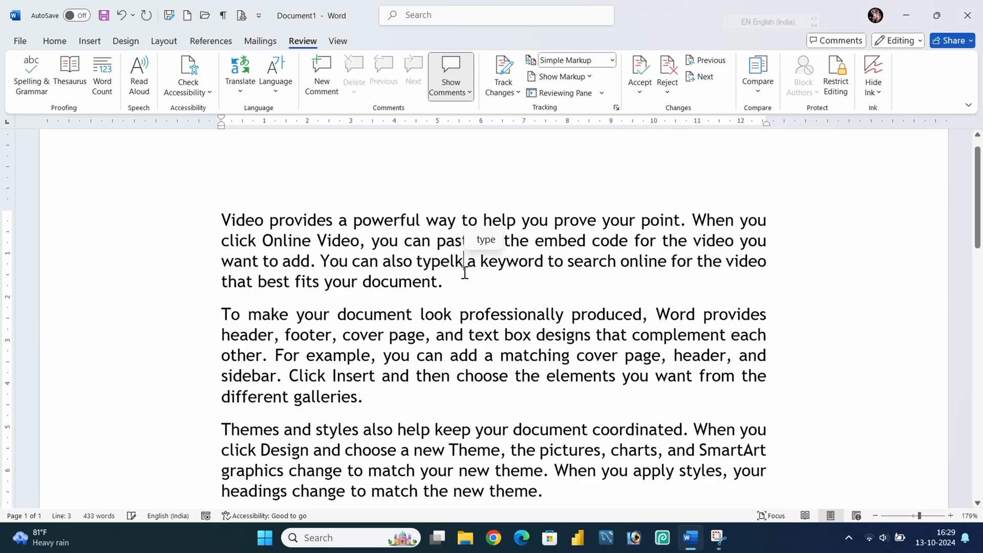
click(446, 317)
text(k,)
scroll(431, 412, down, 2)
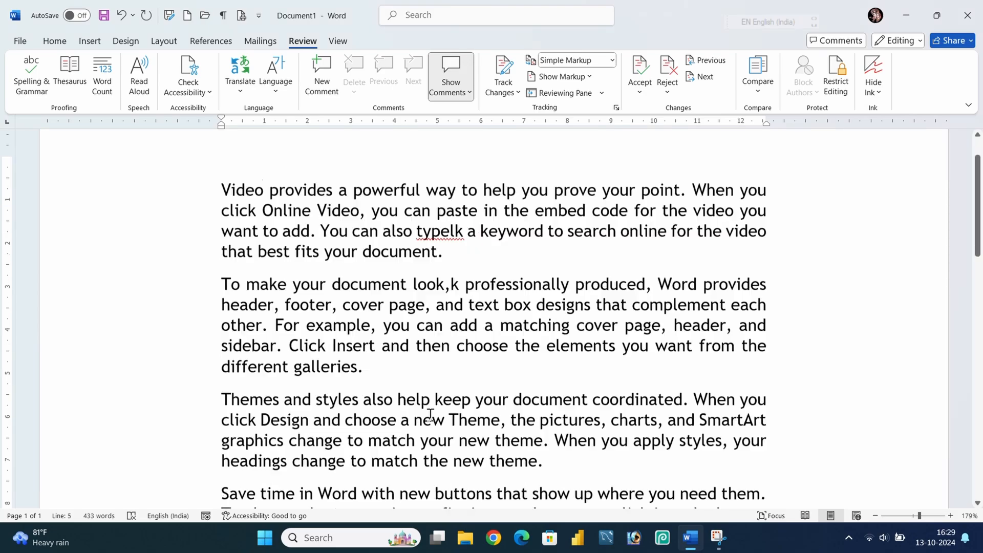
click(427, 416)
text(,,,)
Insert more typos further down, producing 'the,n,' in the Reading paragraph and 'cammnn' in the repeated Video paragraph.
scroll(435, 410, down, 6)
click(437, 404)
text(,n)
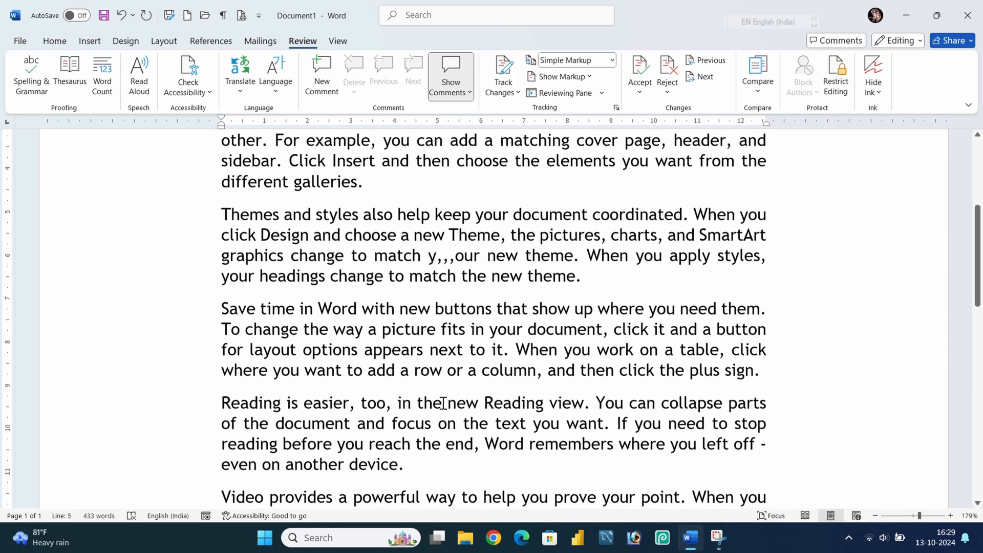
text(,n)
scroll(451, 407, down, 6)
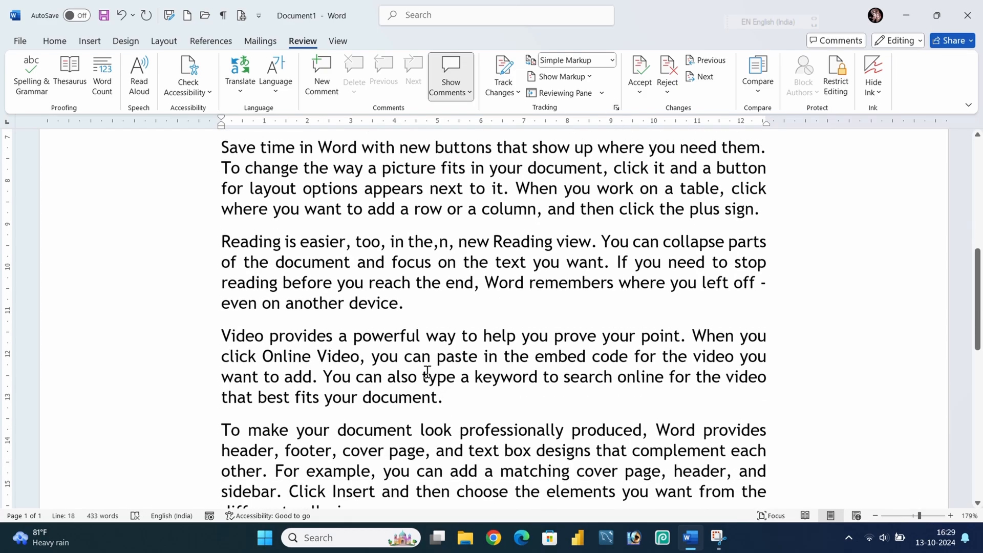
click(425, 358)
text(mn)
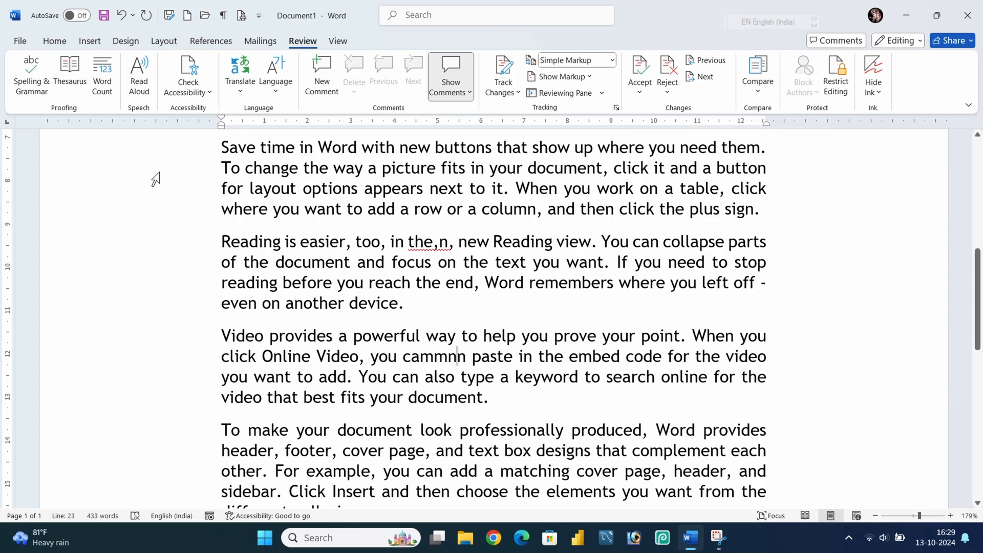
Run the spelling check and replace 'cammnn' with the suggestion 'common'.
click(29, 66)
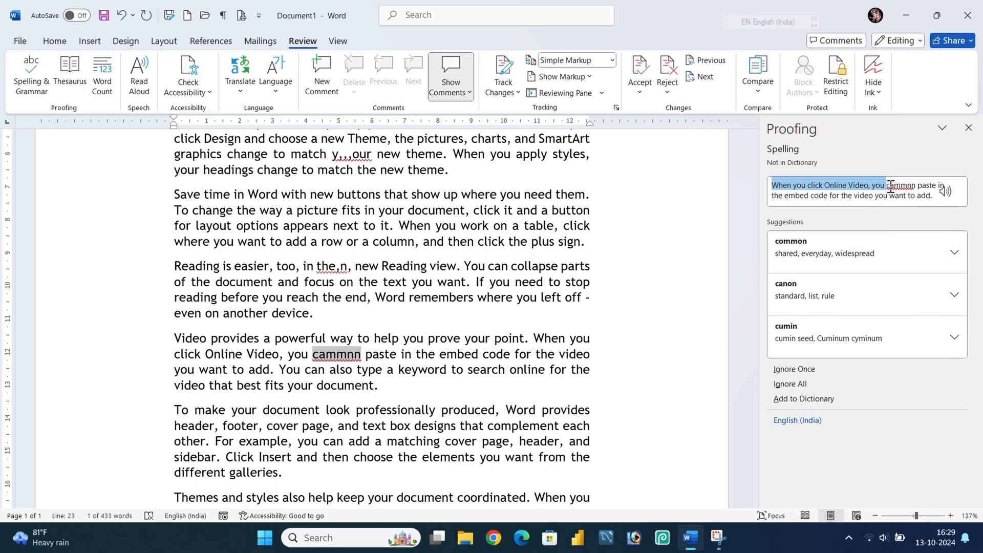
drag(889, 183, 916, 187)
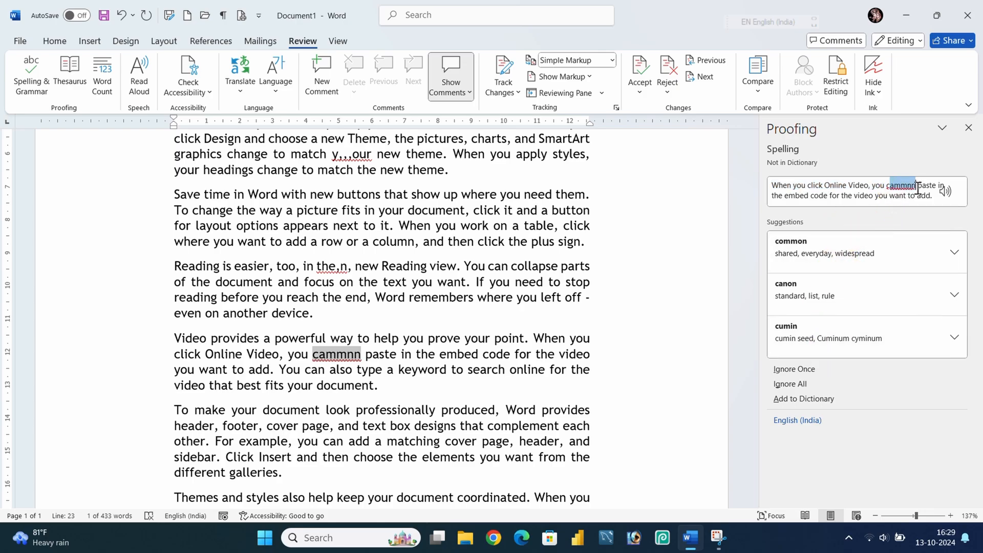
click(805, 247)
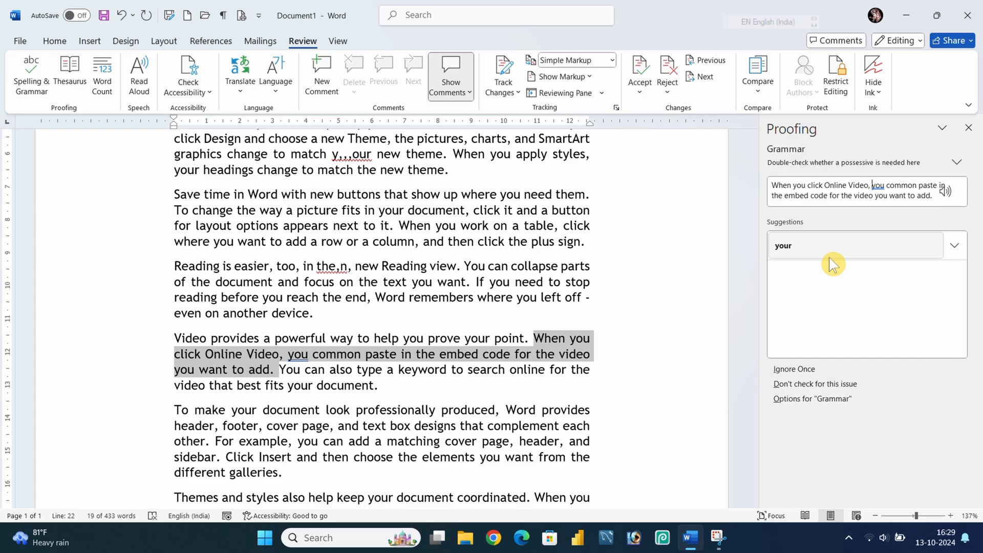
Undo the spelling correction and close the Proofing pane.
key(ctrl+z)
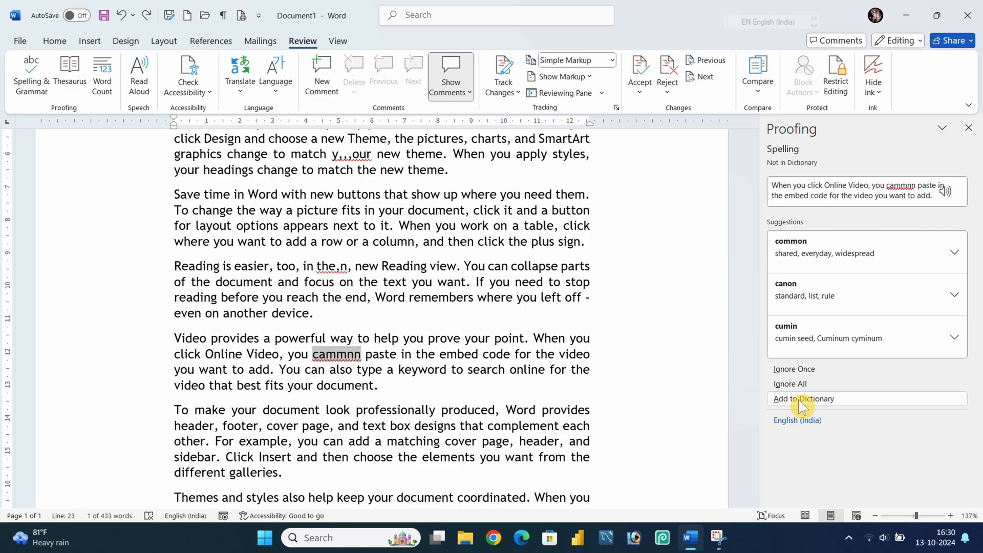
click(968, 128)
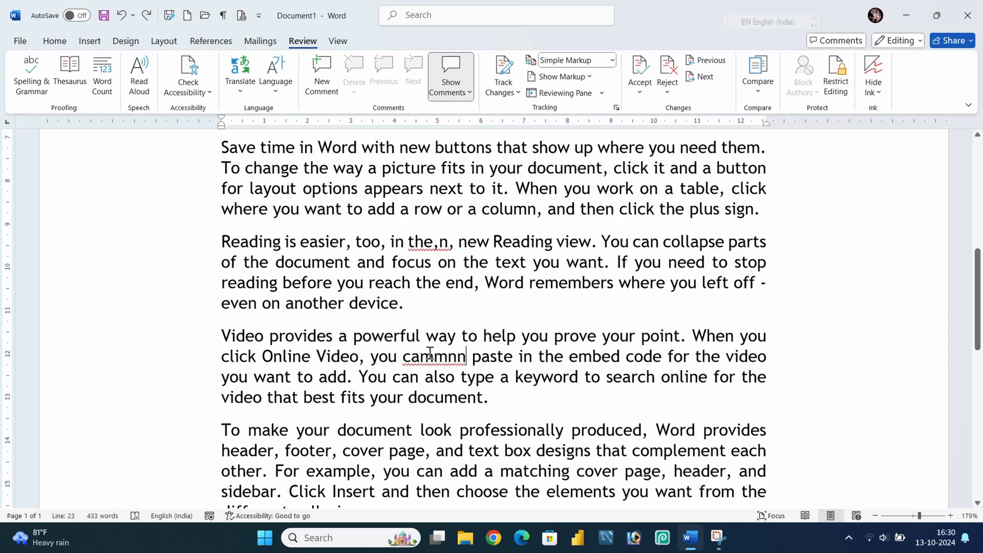
Select and deselect different portions of the Reading paragraph.
click(434, 356)
drag(416, 302, 224, 247)
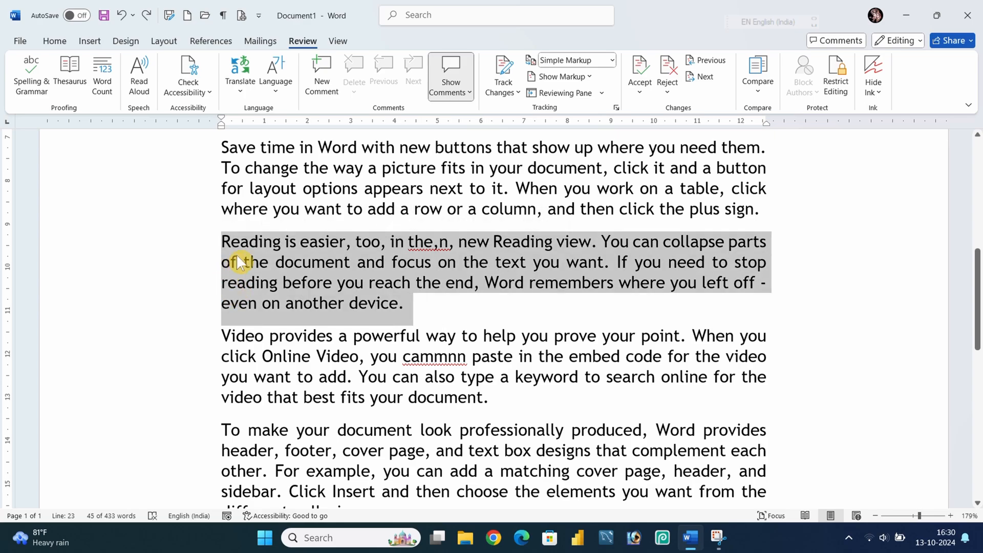
click(410, 302)
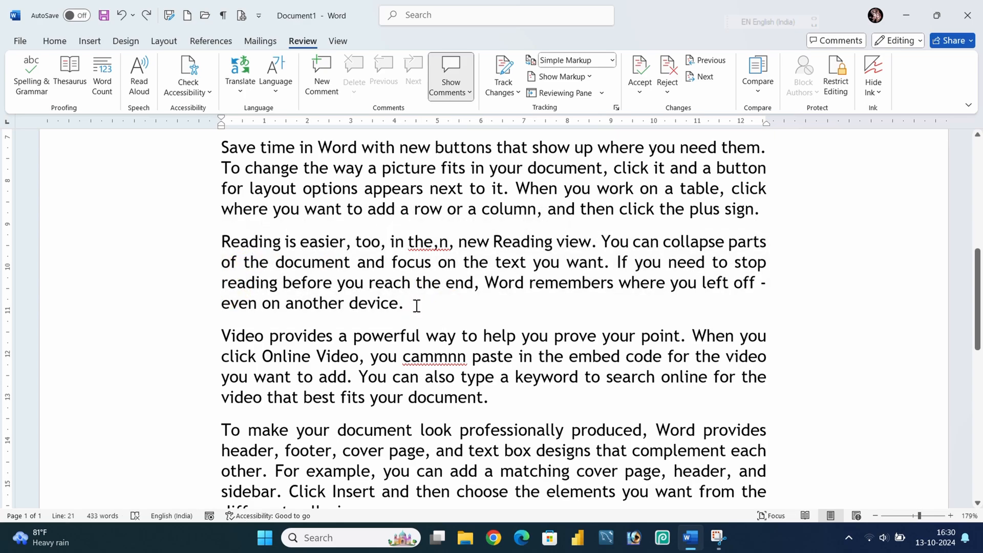
drag(414, 304, 276, 264)
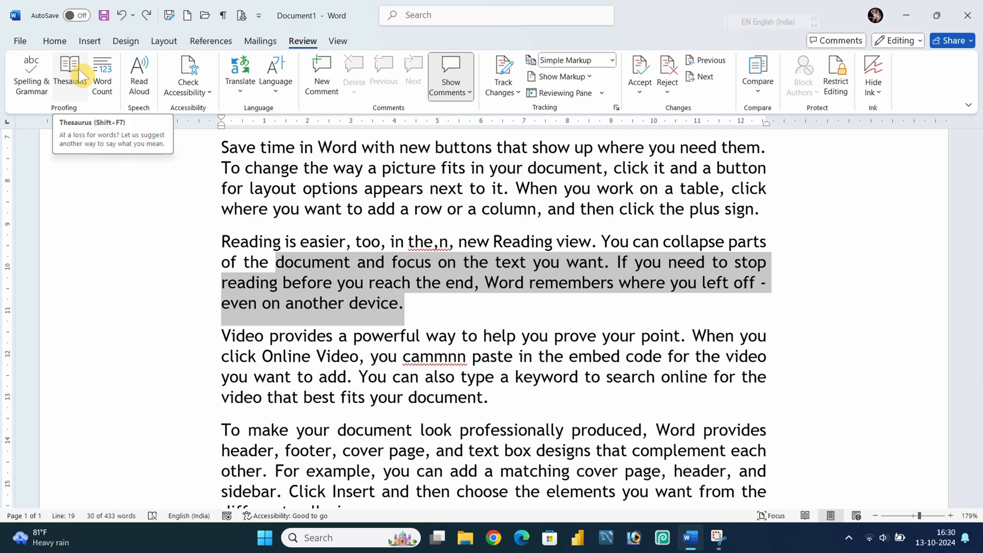
click(533, 338)
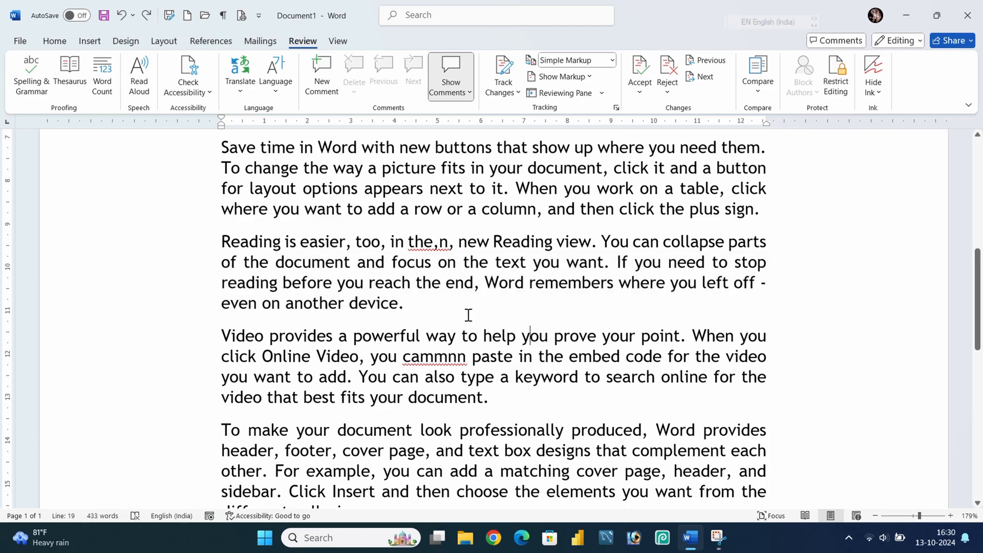
drag(429, 309, 348, 304)
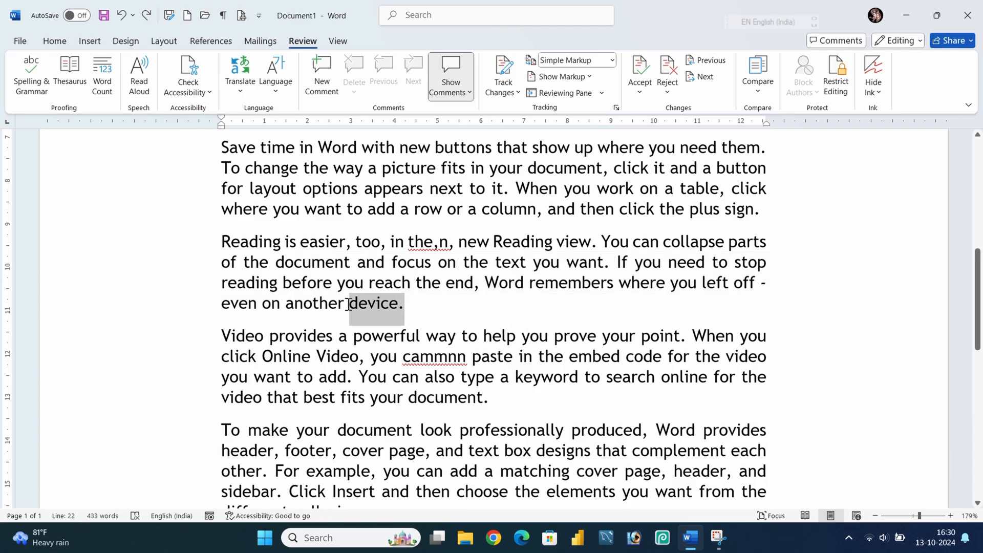
click(407, 304)
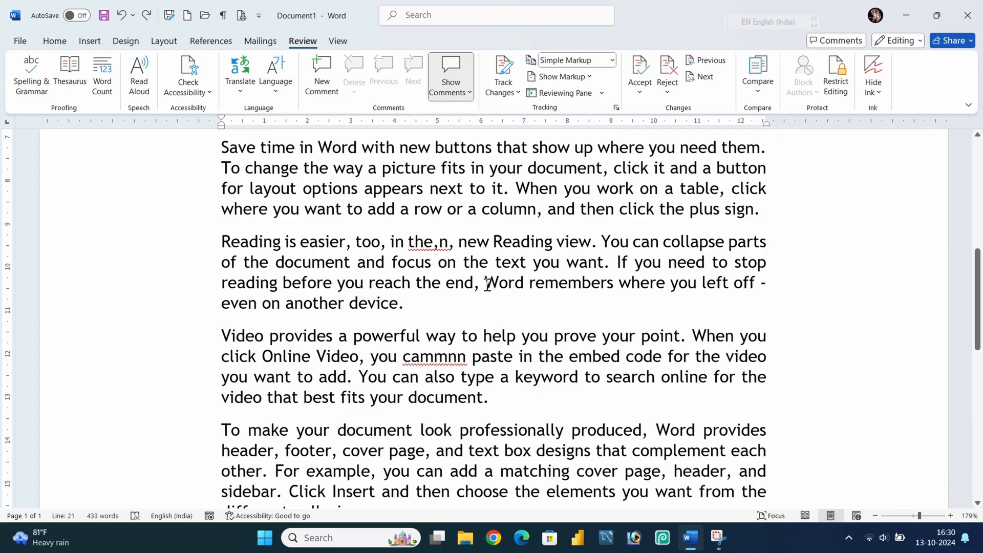
Look up synonyms for 'remember' in the Thesaurus and close the pane.
drag(530, 283, 608, 289)
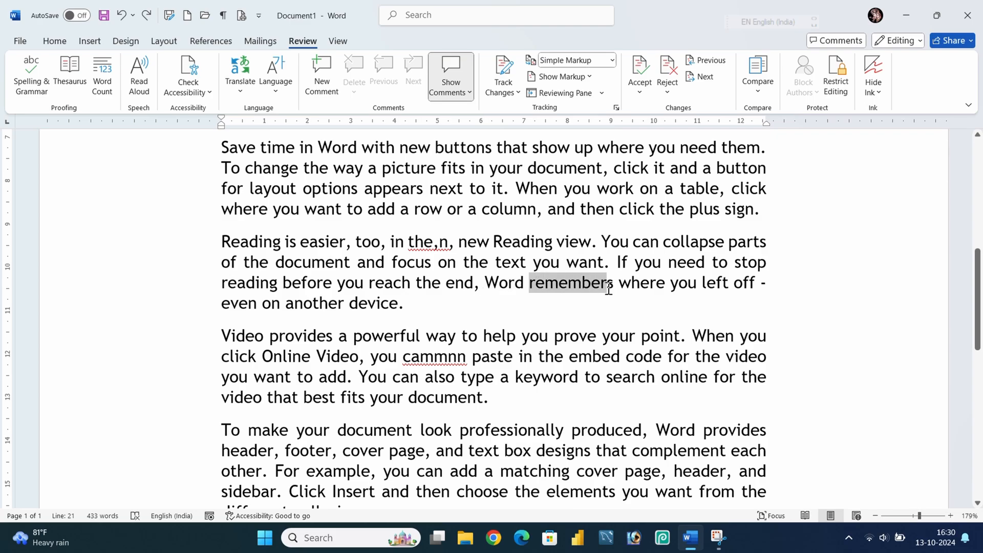
click(82, 78)
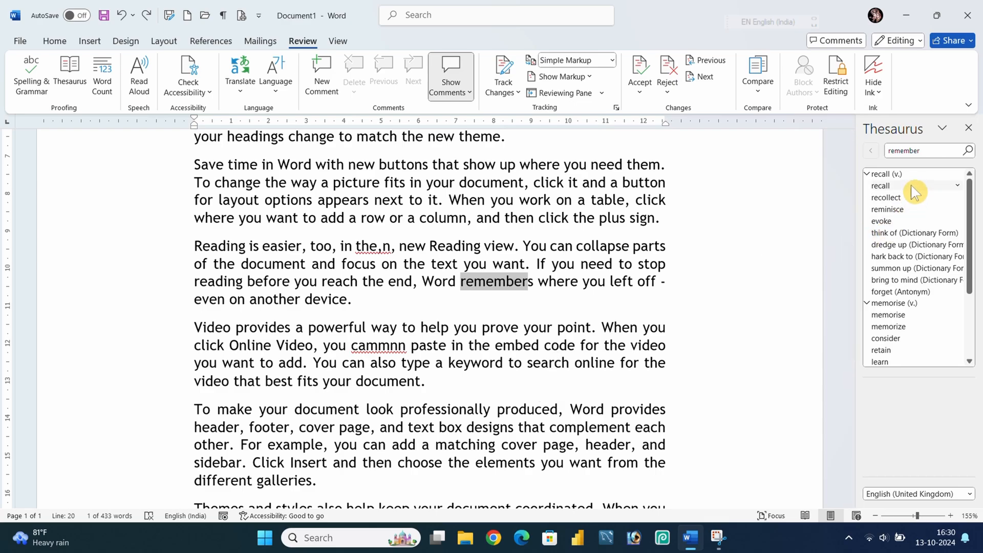
scroll(895, 281, down, 3)
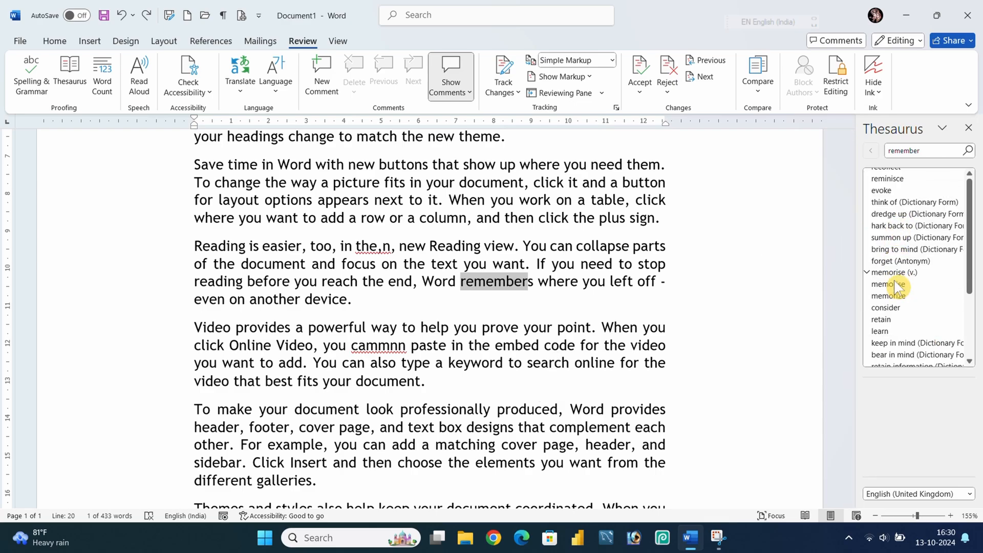
scroll(895, 284, down, 1)
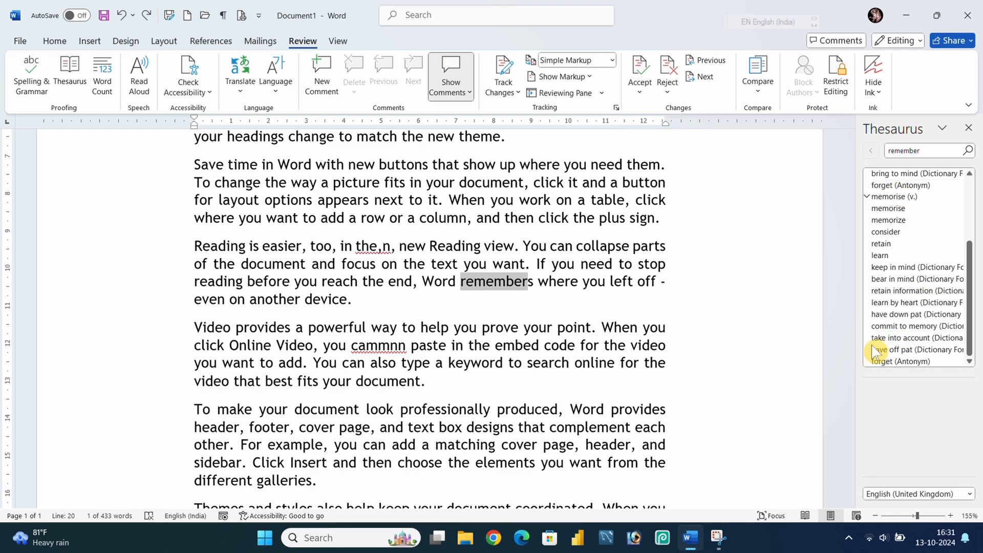
click(969, 128)
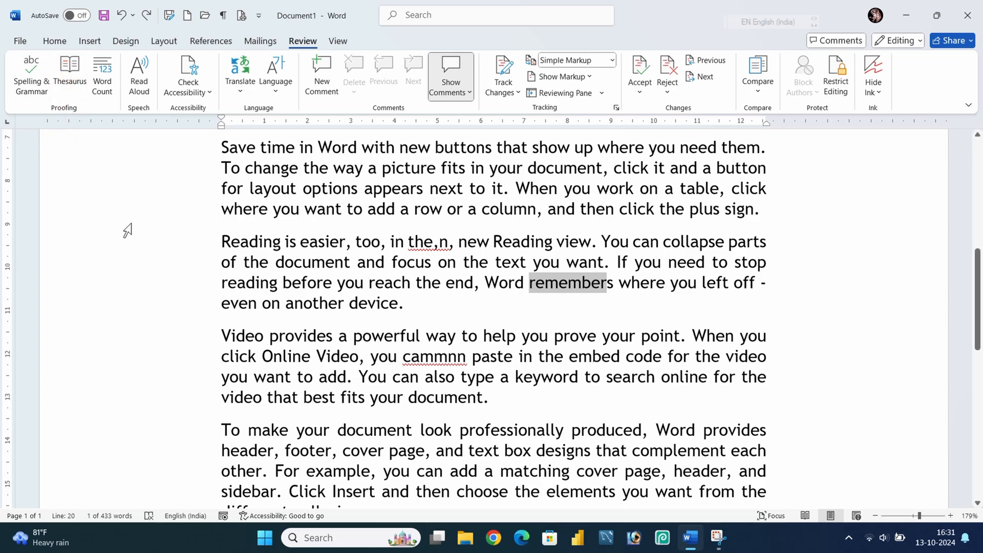
Insert an empty paragraph after the Reading paragraph.
click(364, 208)
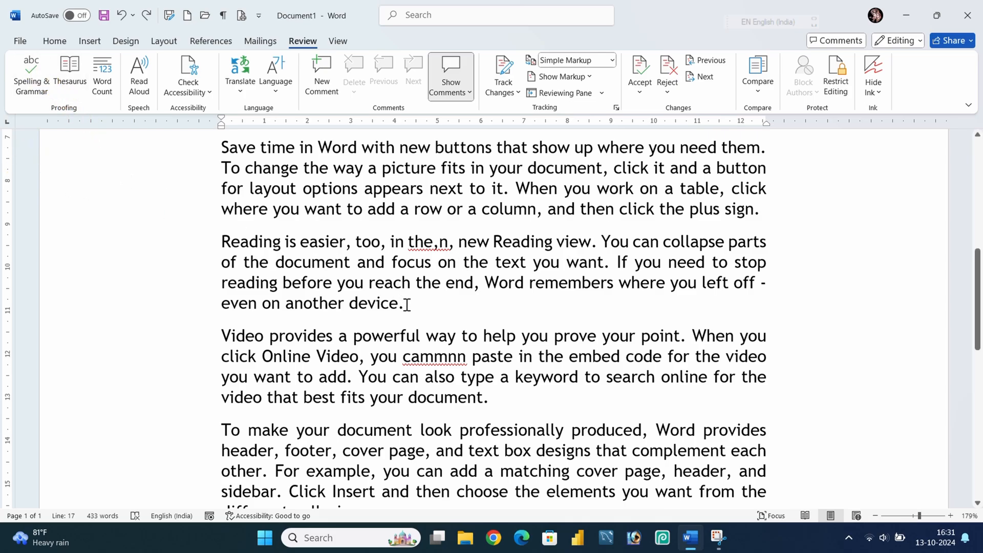
drag(407, 305, 222, 303)
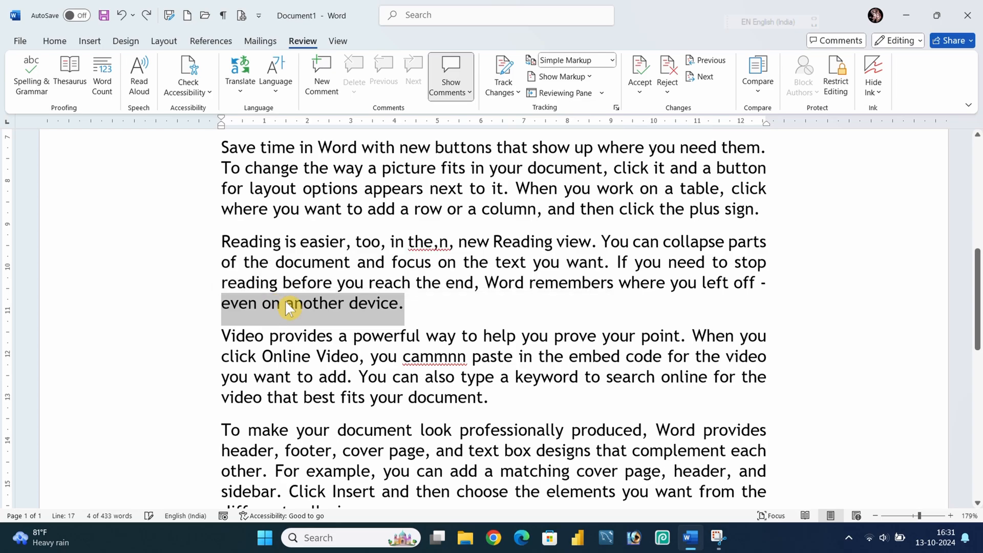
click(285, 301)
click(424, 307)
key(Return)
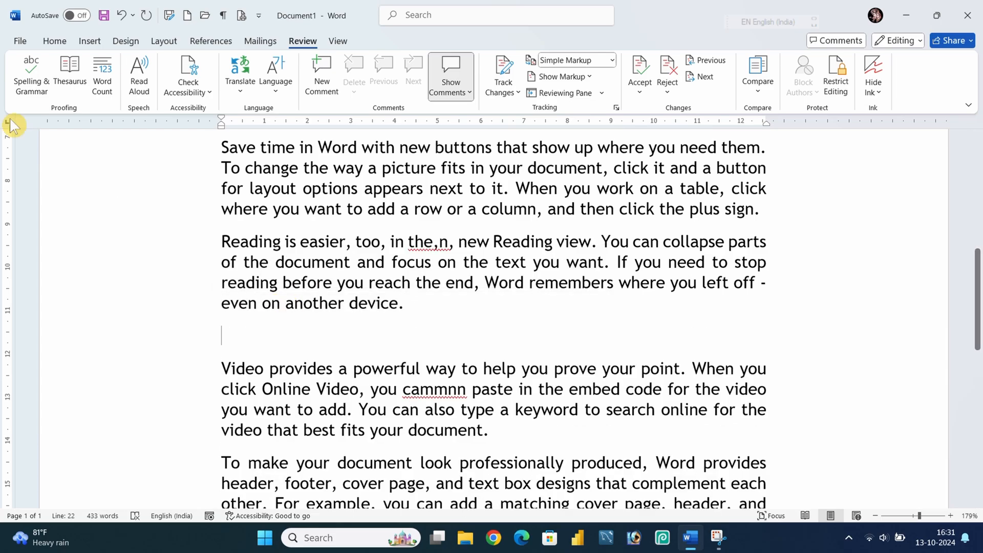
Add a second blank paragraph after the Reading paragraph.
click(31, 74)
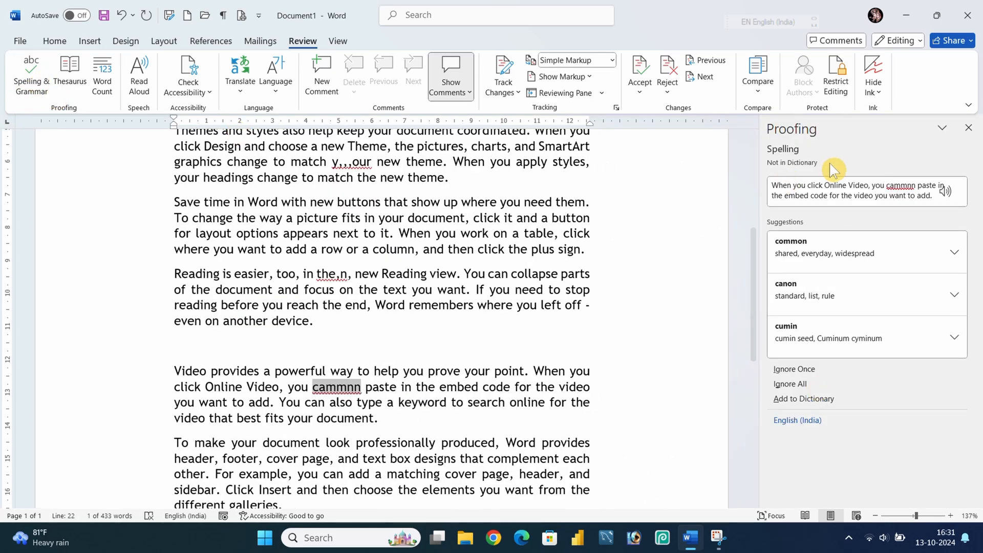
click(968, 127)
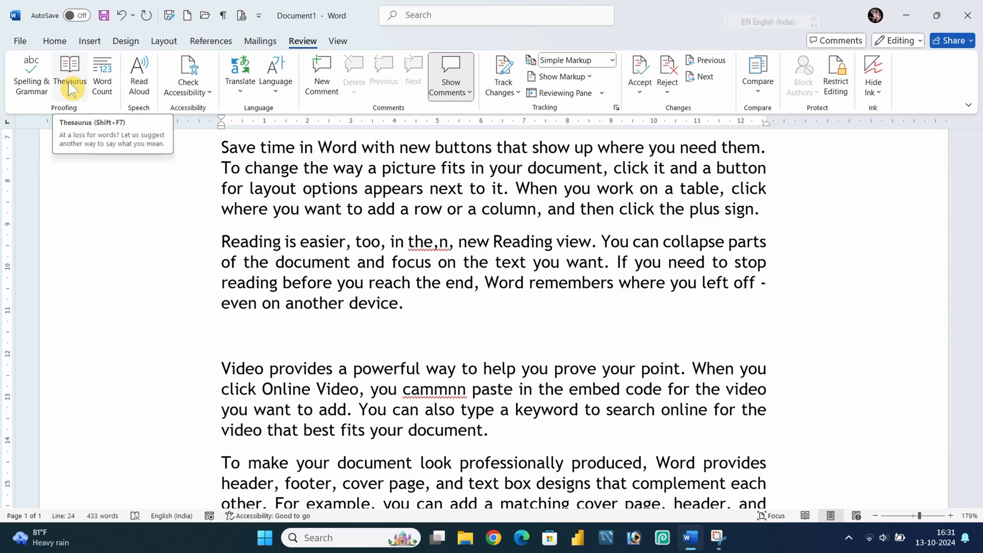
click(413, 312)
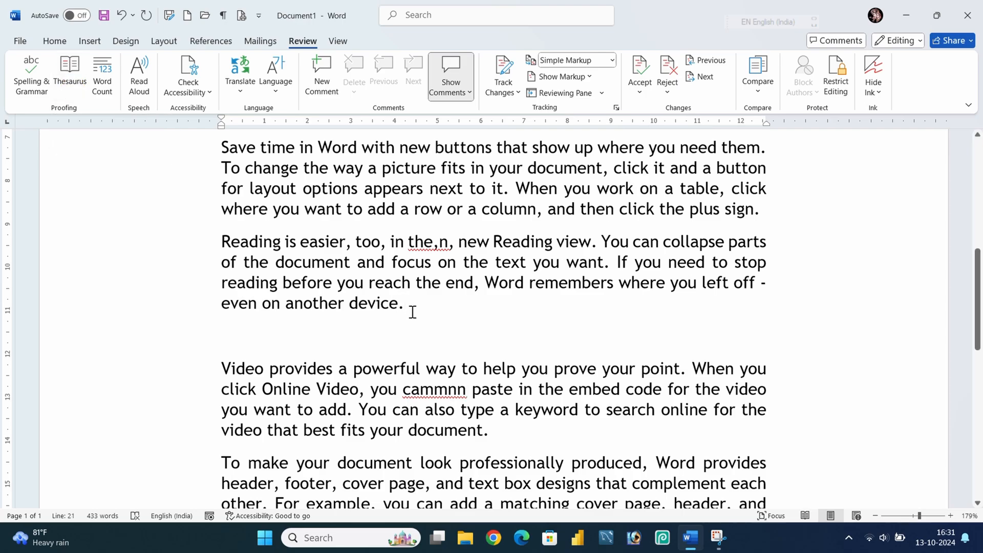
key(Return)
Select and deselect the Video paragraph and the 'To make your document' paragraph.
scroll(425, 312, up, 4)
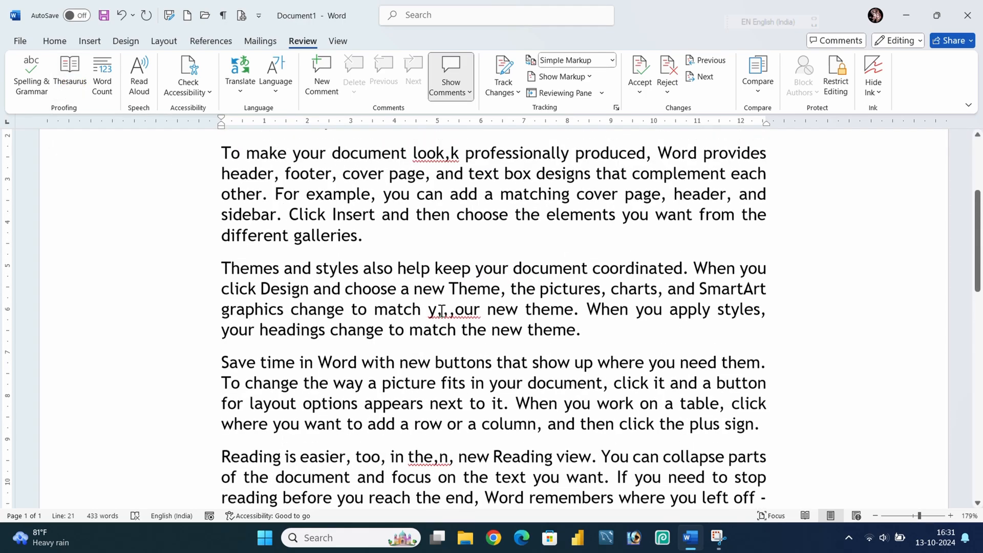
scroll(442, 311, up, 2)
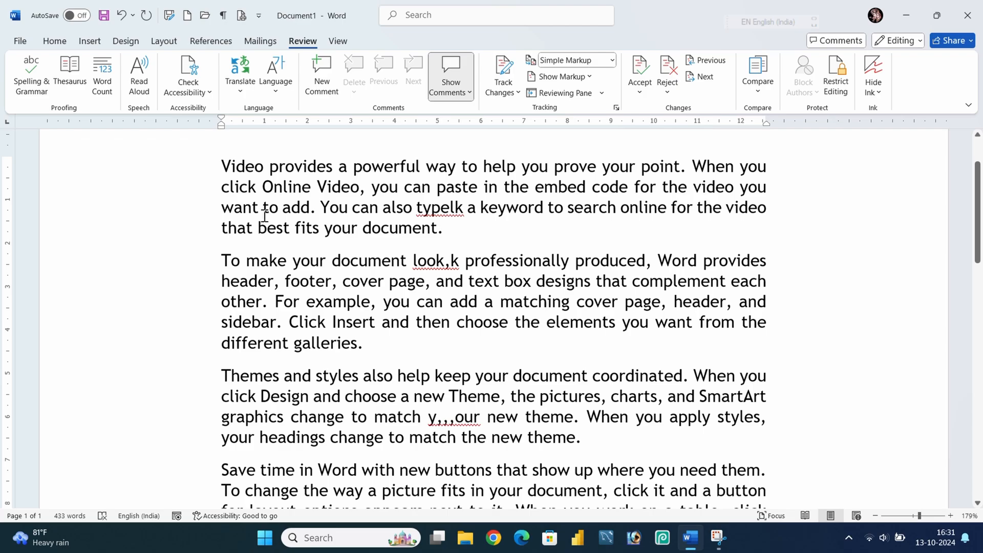
drag(467, 231, 193, 162)
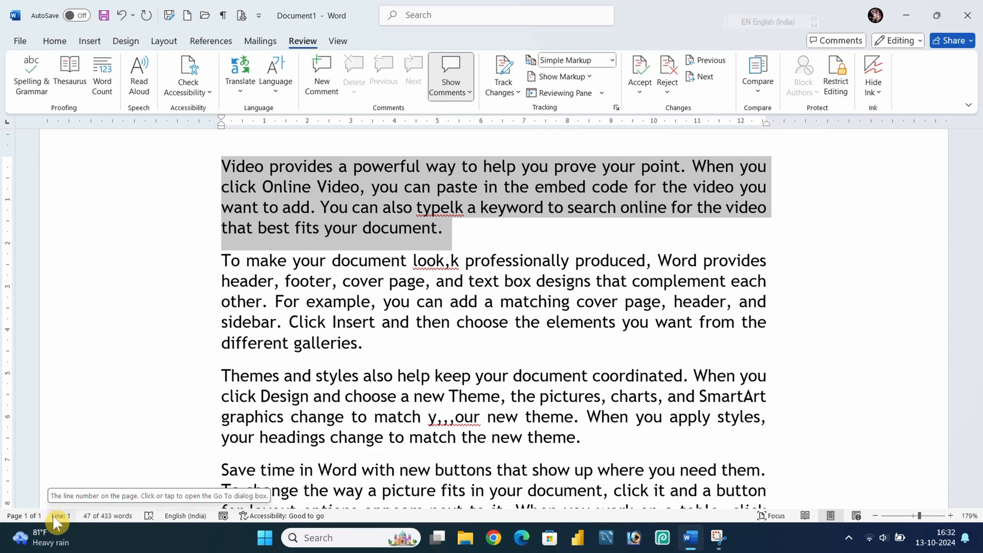
click(285, 341)
drag(221, 260, 380, 340)
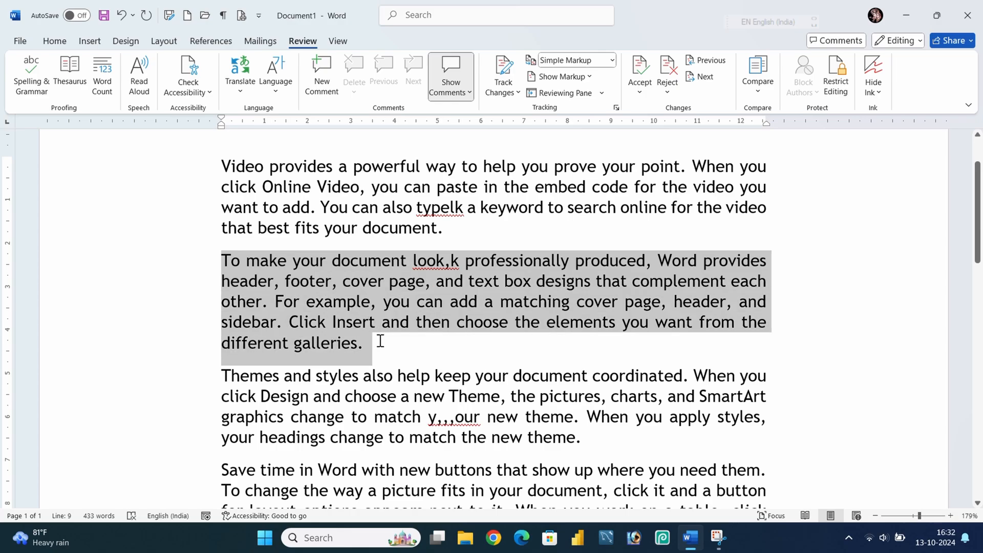
click(384, 345)
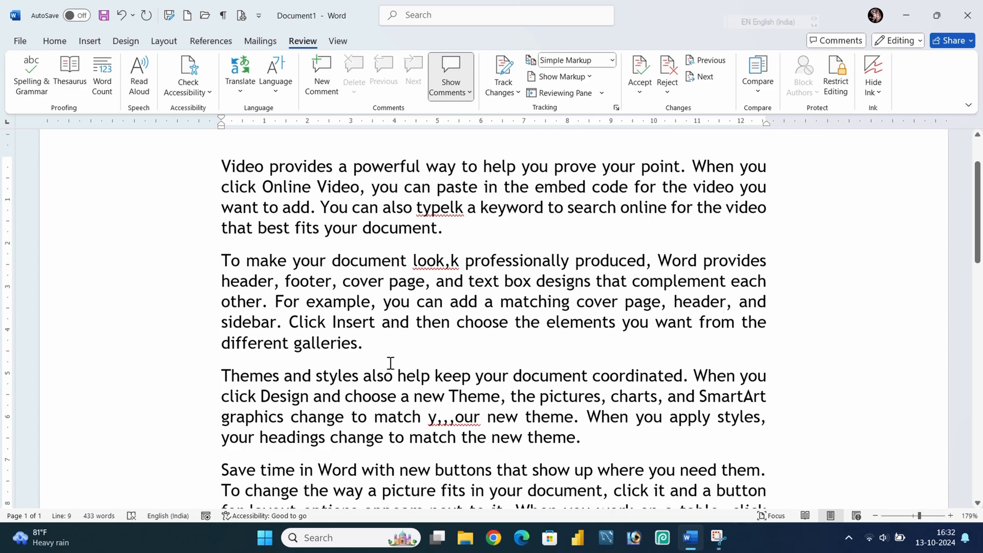
Open the Word Count statistics, toggle the option to include textboxes, footnotes and endnotes, and close the dialog.
key(ctrl+shift+g)
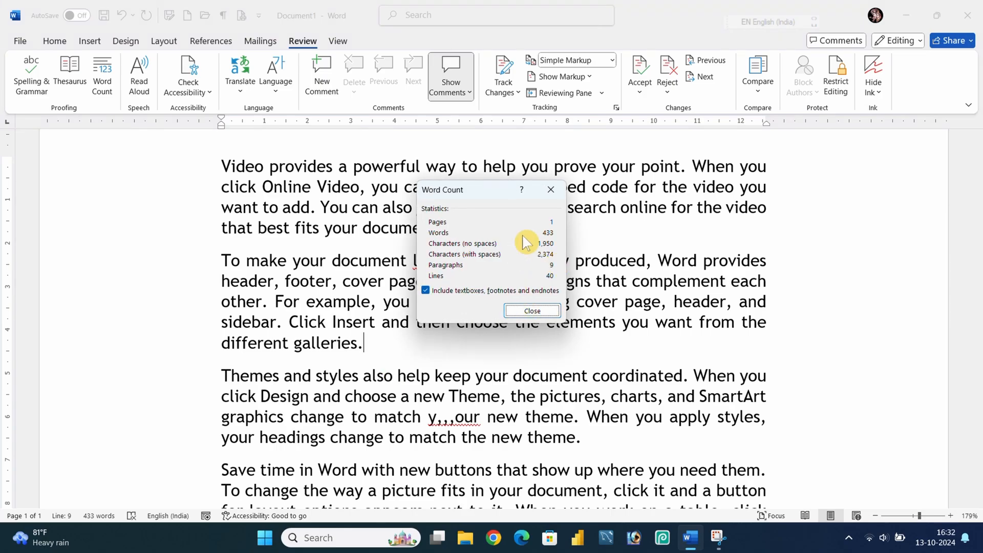
click(551, 191)
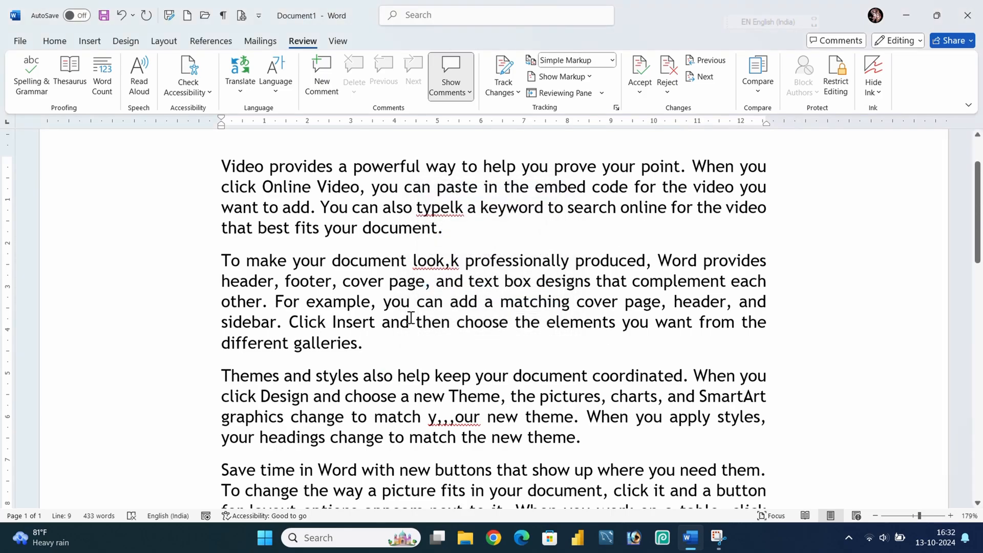
click(107, 74)
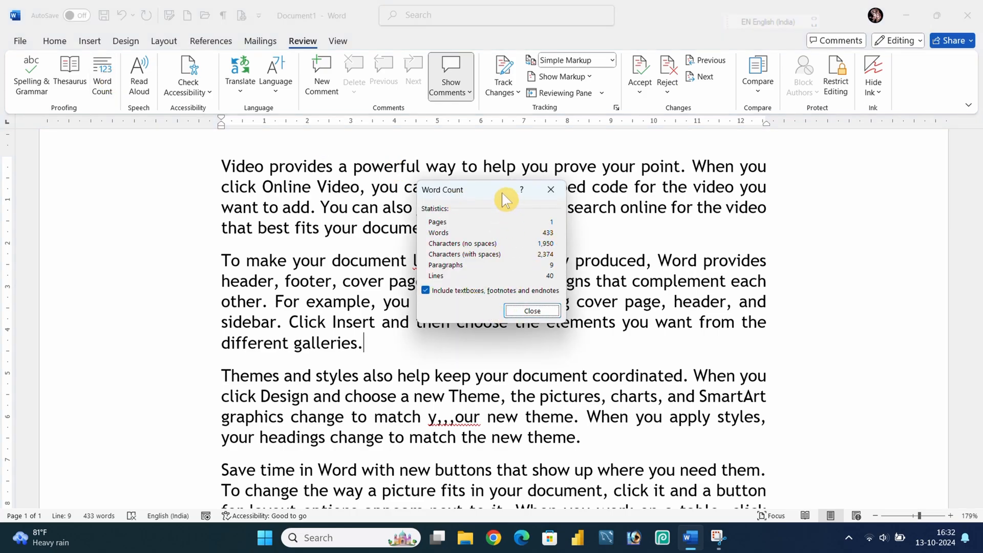
drag(502, 195, 507, 215)
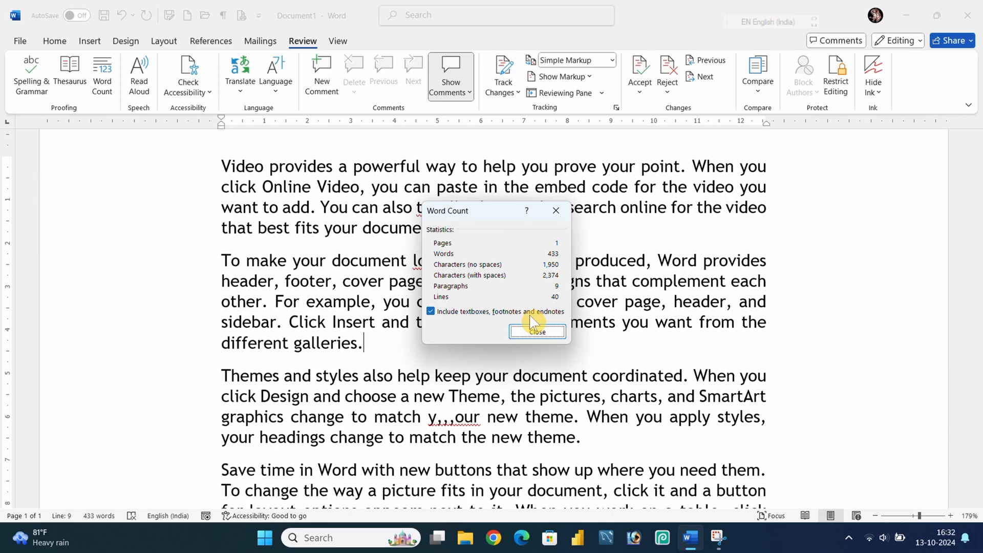
click(430, 310)
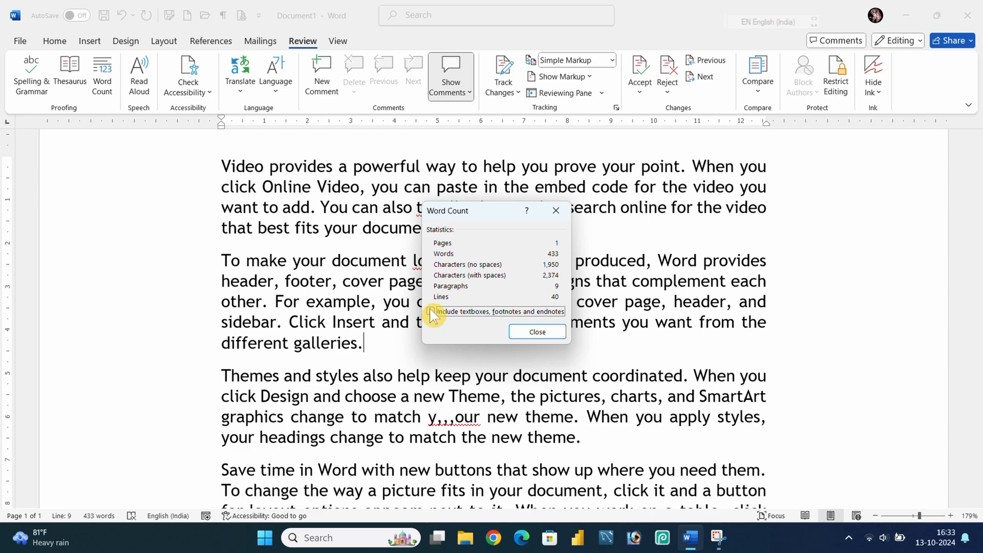
click(431, 310)
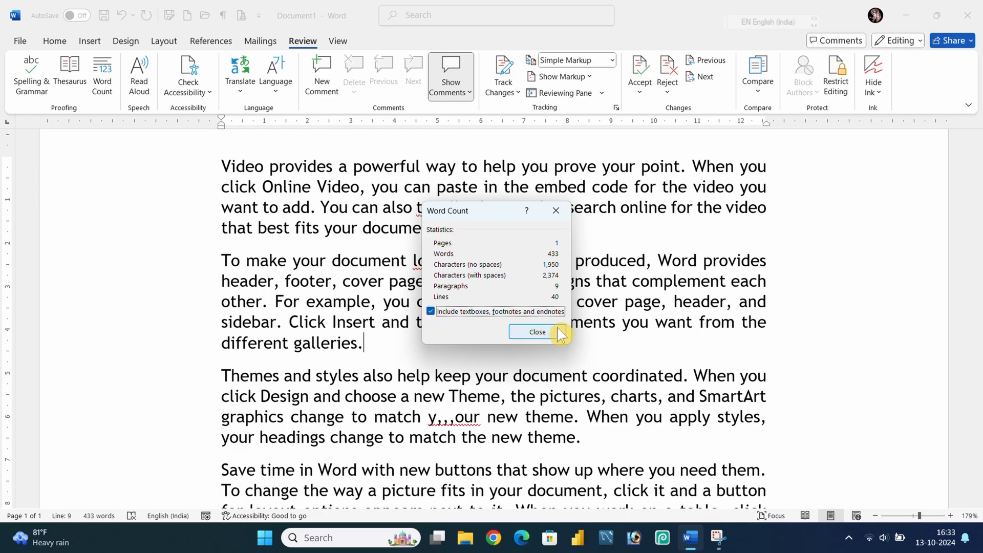
click(556, 209)
click(372, 228)
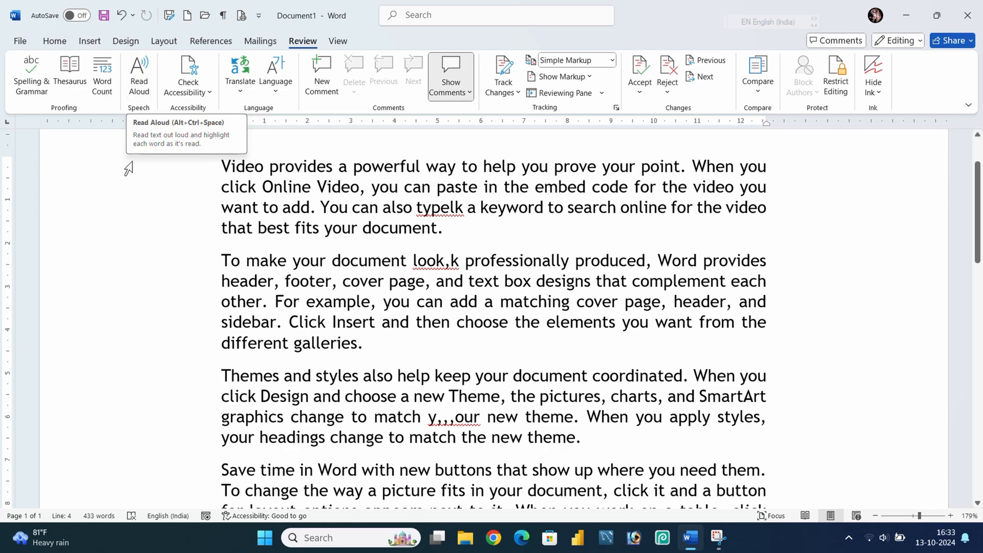
Read the document aloud from the start of the Video paragraph, then pause and close the playback controls.
drag(218, 254, 367, 344)
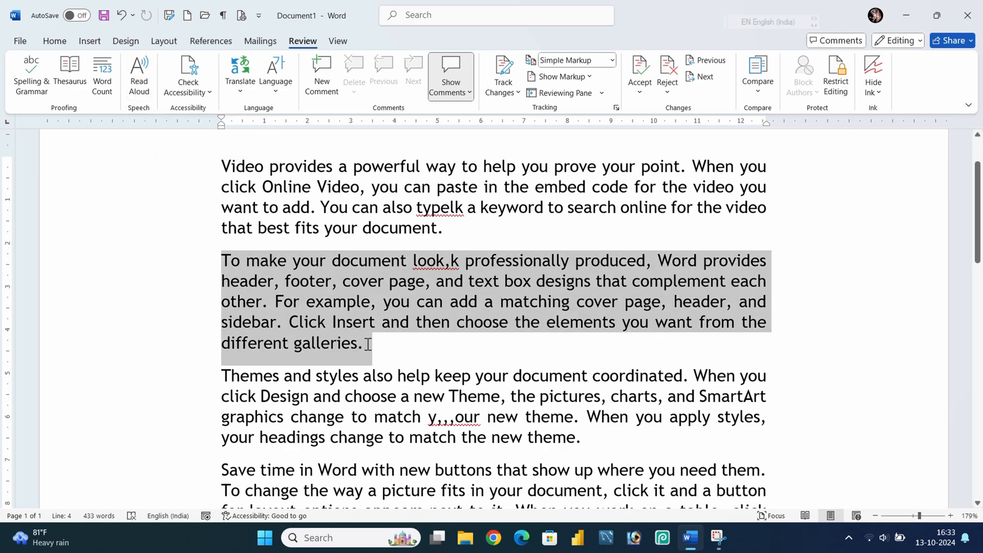
click(378, 358)
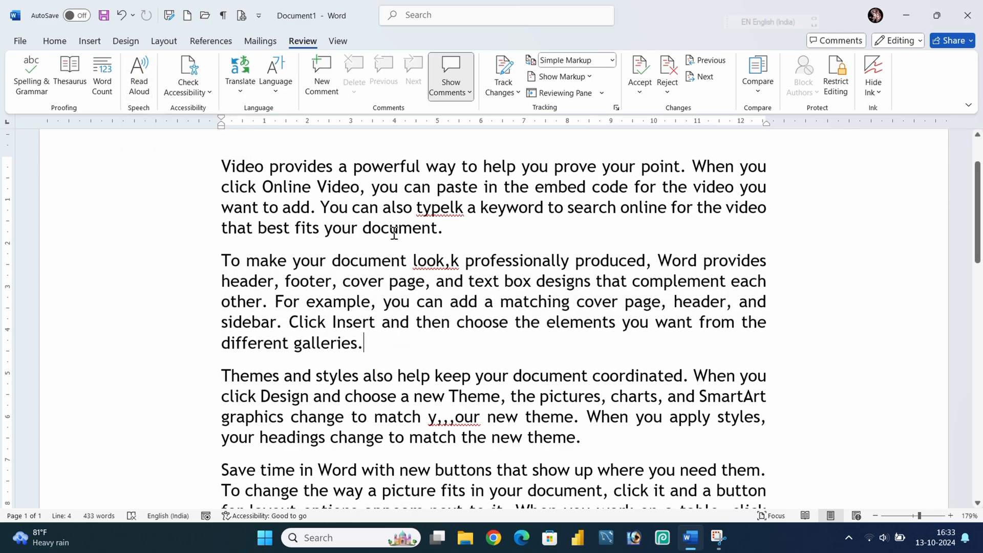
click(218, 164)
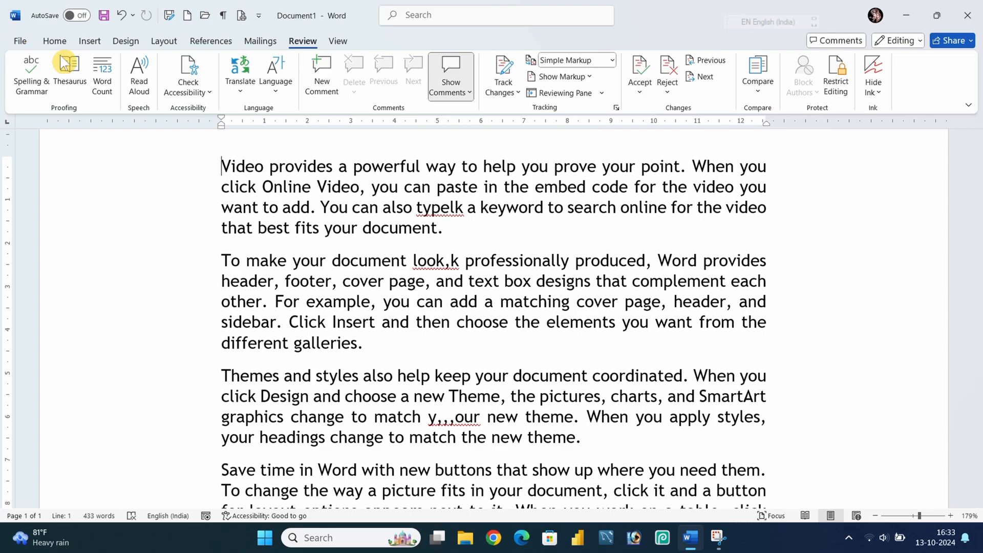
click(140, 77)
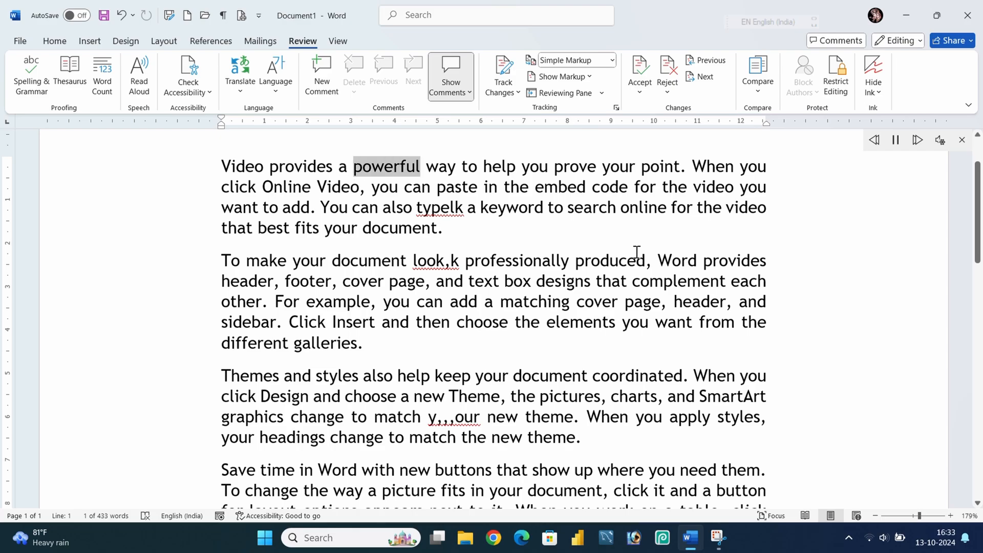
key(XF86AudioRaiseVolume)
key(XF86AudioRaiseVolume)
key(XF86AudioRaiseVolume)
key(XF86AudioRaiseVolume)
key(XF86AudioRaiseVolume)
key(XF86AudioRaiseVolume)
key(XF86AudioRaiseVolume)
key(XF86AudioRaiseVolume)
key(XF86AudioRaiseVolume)
key(XF86AudioRaiseVolume)
key(XF86AudioRaiseVolume)
key(XF86AudioRaiseVolume)
key(XF86AudioRaiseVolume)
key(XF86AudioRaiseVolume)
key(XF86AudioRaiseVolume)
key(XF86AudioRaiseVolume)
key(XF86AudioRaiseVolume)
key(XF86AudioRaiseVolume)
key(XF86AudioRaiseVolume)
key(XF86AudioRaiseVolume)
key(XF86AudioRaiseVolume)
key(XF86AudioRaiseVolume)
key(XF86AudioRaiseVolume)
key(XF86AudioRaiseVolume)
key(XF86AudioRaiseVolume)
key(XF86AudioRaiseVolume)
key(XF86AudioRaiseVolume)
key(XF86AudioRaiseVolume)
key(XF86AudioRaiseVolume)
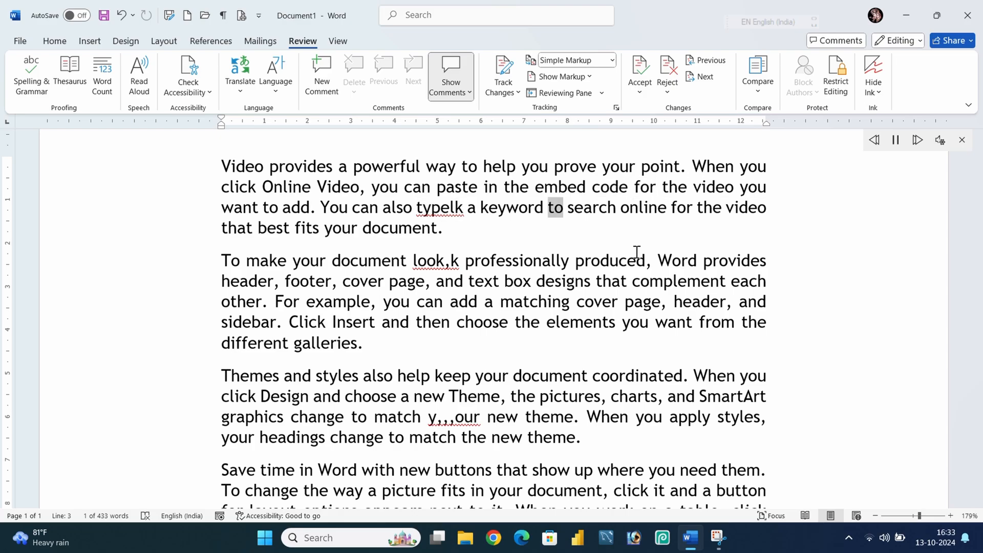
click(896, 141)
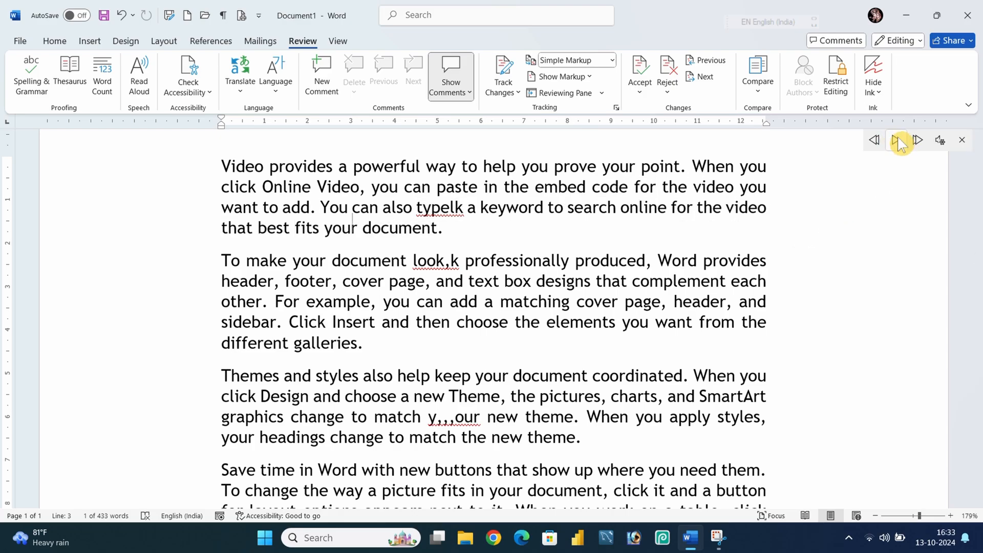
click(962, 141)
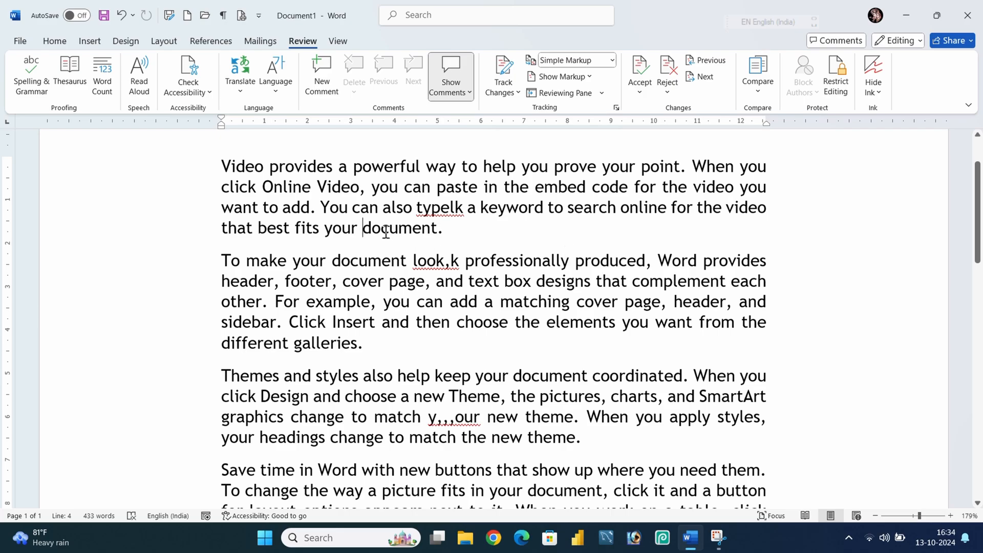
Correct the typo 'typelk' to 'type' in the Video paragraph.
scroll(221, 236, up, 3)
drag(222, 237, 672, 251)
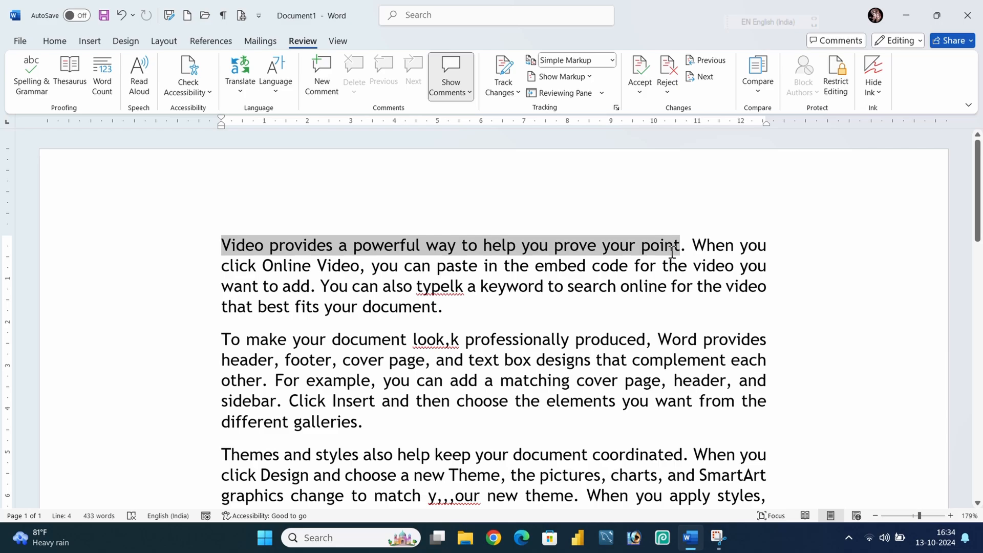
click(507, 287)
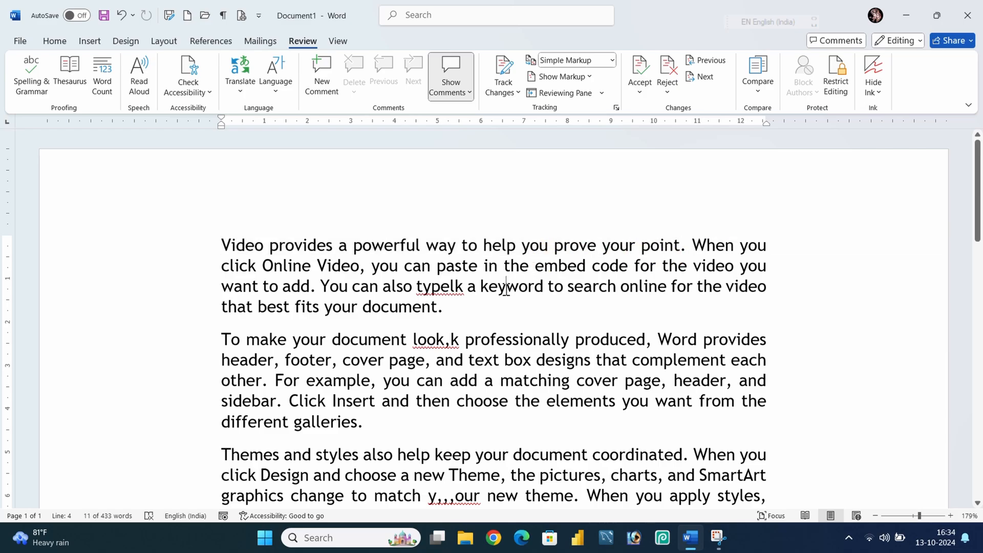
click(463, 290)
key(BackSpace)
key(BackSpace)
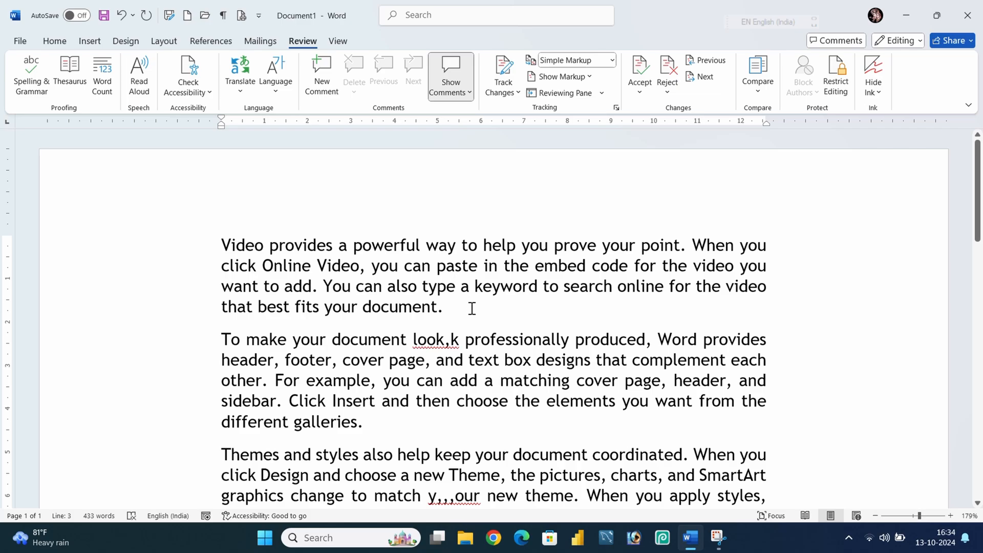
Translate the selected Video paragraph with the Translator, setting the target language to Hindi.
drag(471, 306, 245, 241)
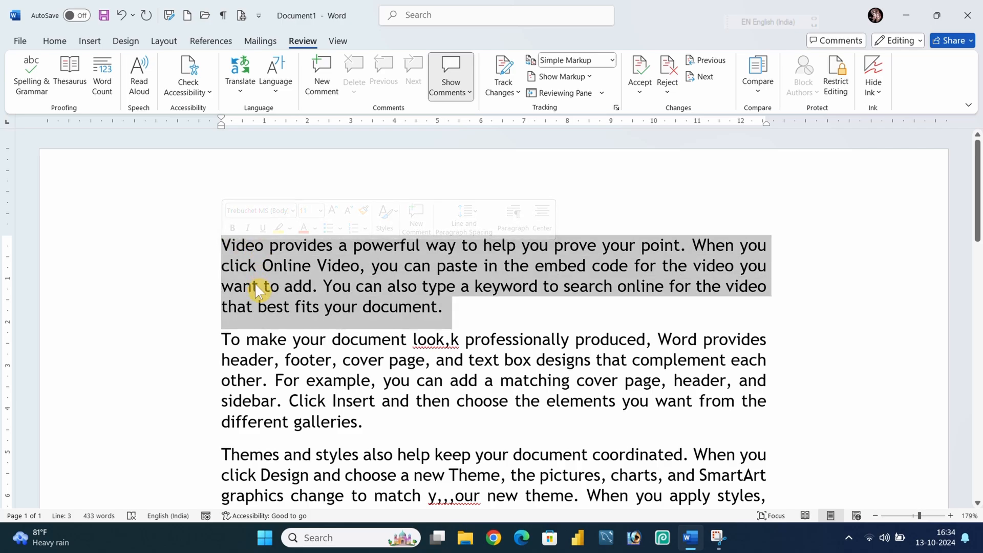
click(247, 81)
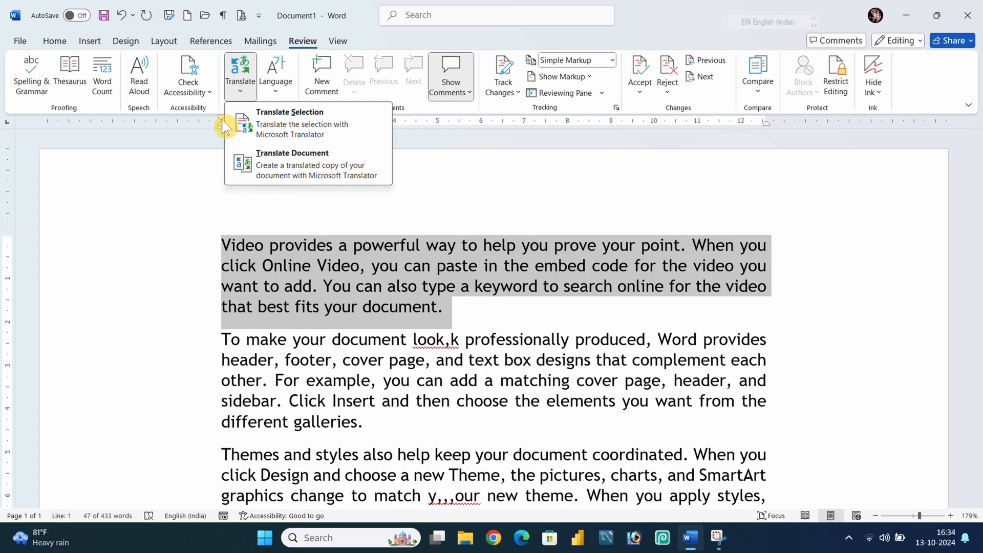
click(295, 128)
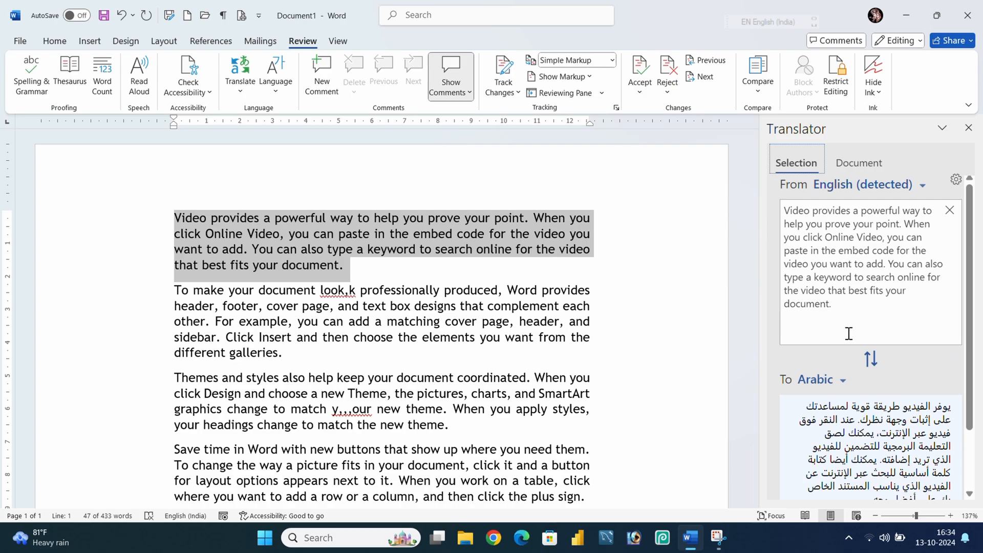
scroll(843, 381, down, 2)
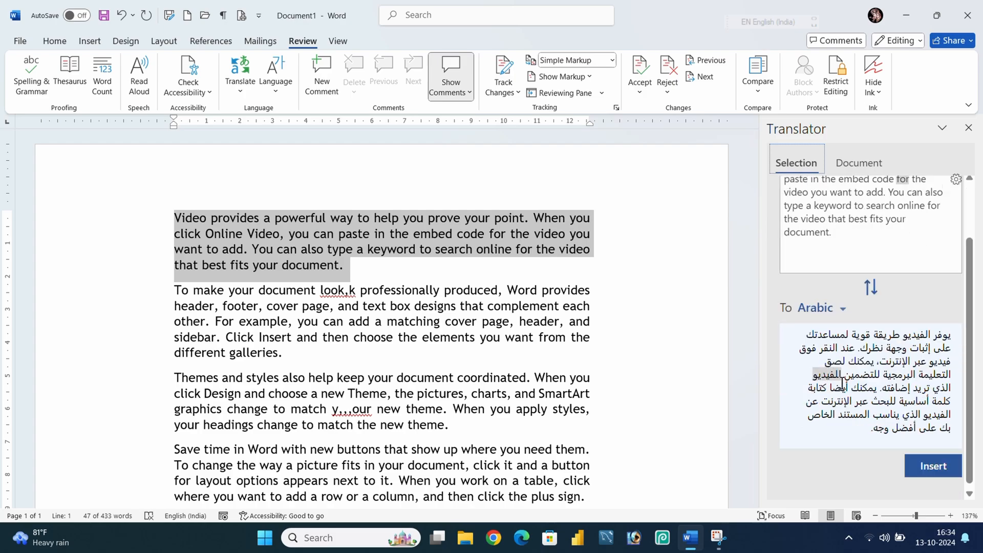
click(841, 309)
scroll(832, 348, down, 10)
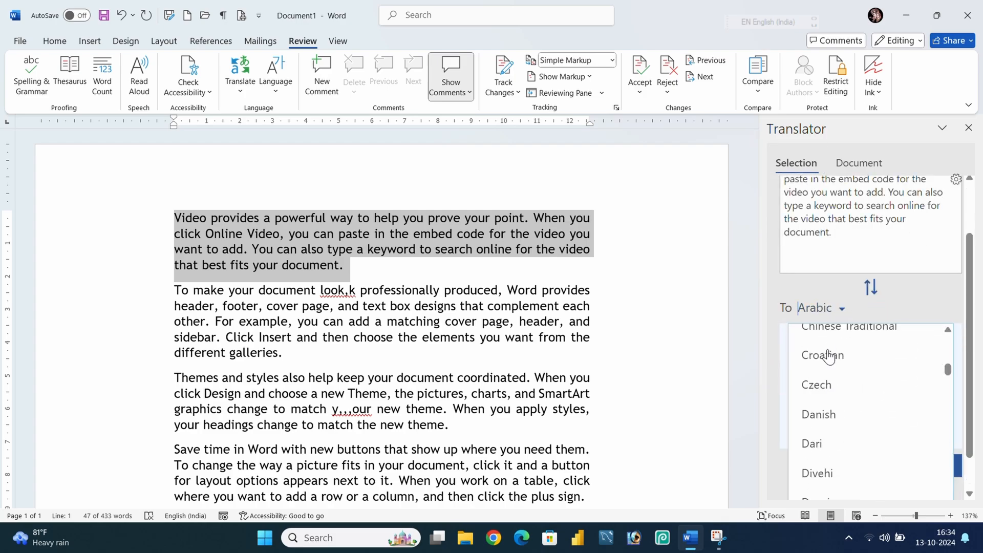
scroll(831, 358, down, 8)
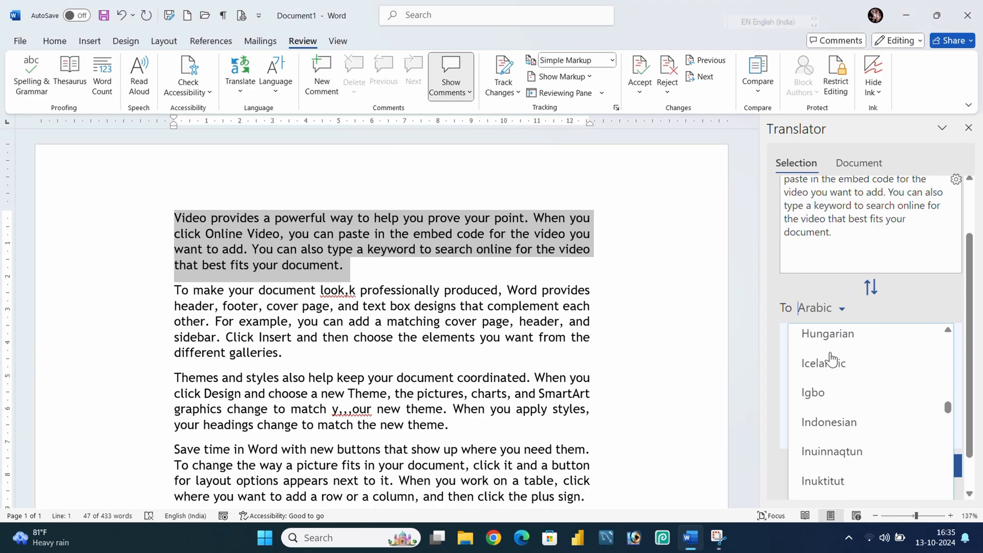
scroll(831, 363, up, 2)
click(815, 344)
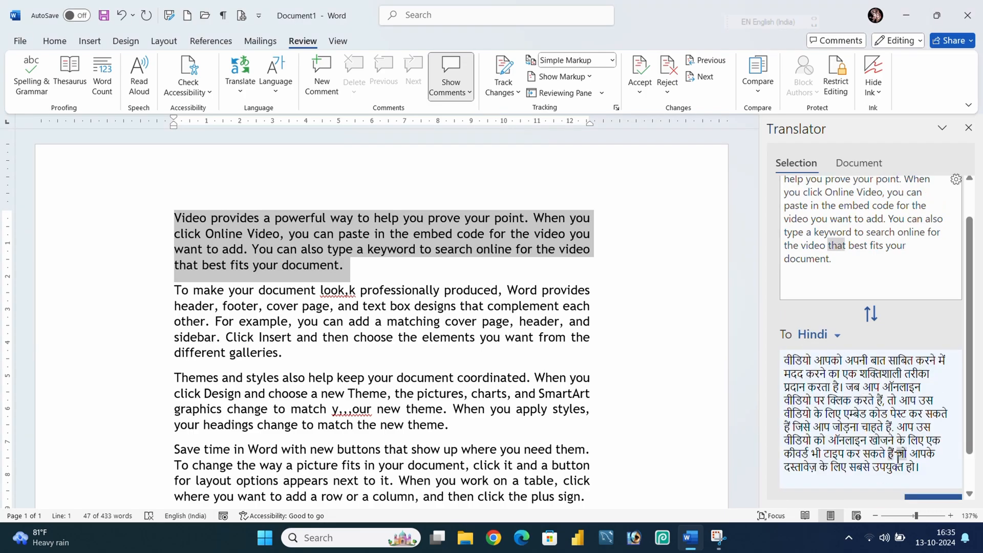
Insert the Hindi translation into the document in place of the Video paragraph.
drag(926, 470, 787, 357)
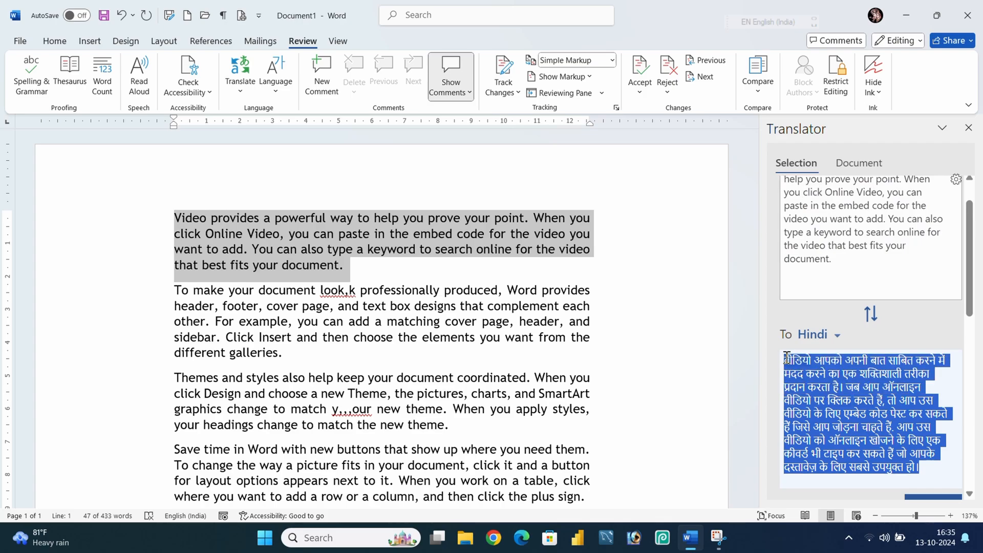
scroll(837, 358, down, 3)
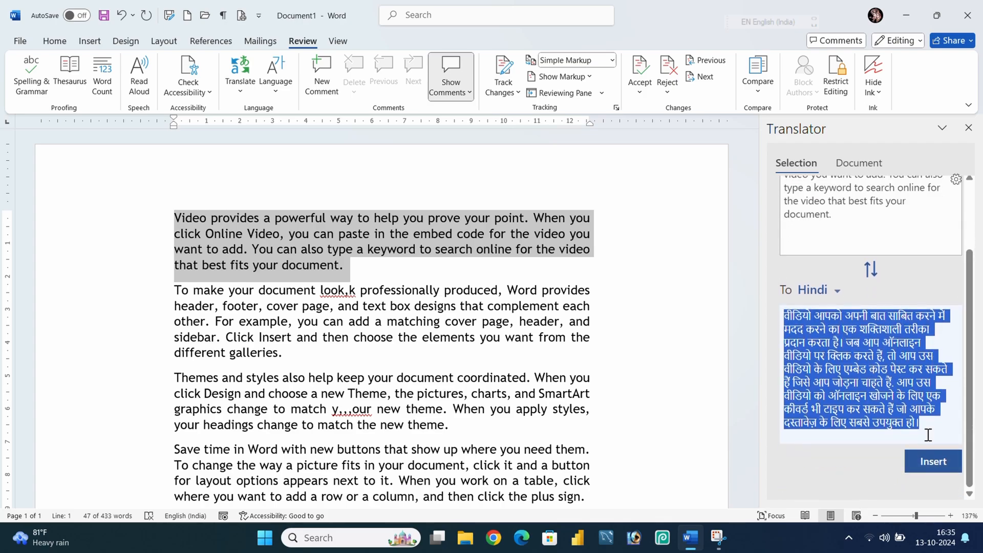
click(934, 463)
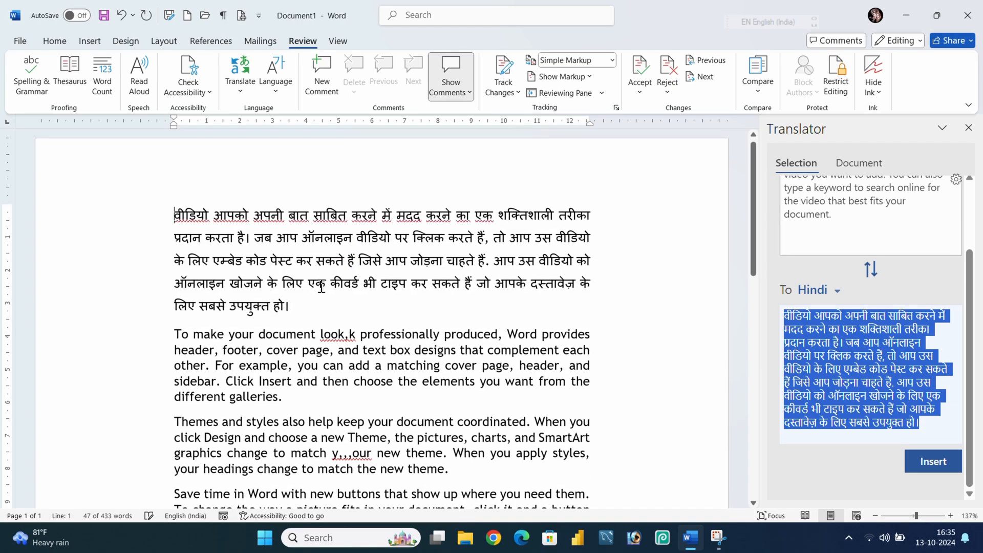
Close the Translator pane.
drag(302, 307, 177, 223)
click(314, 306)
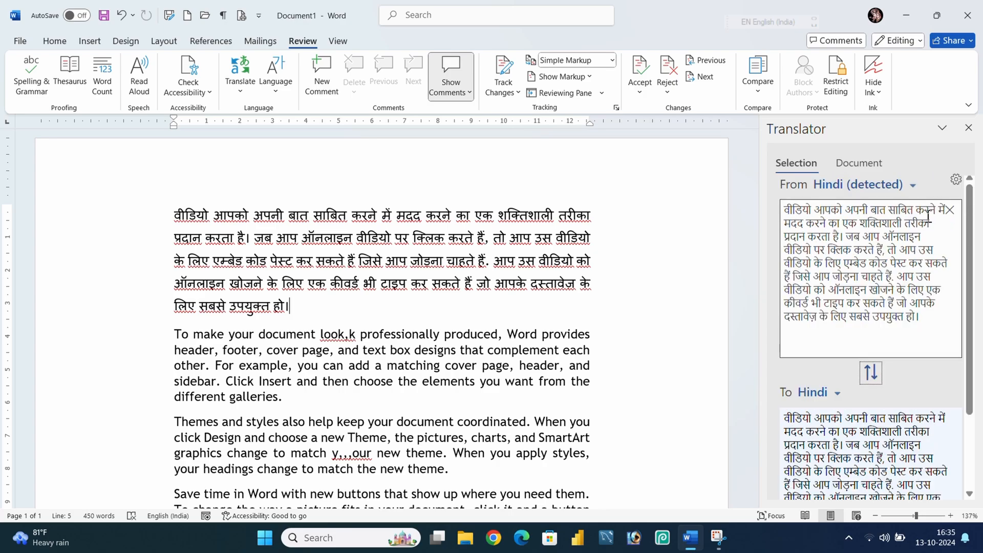
click(486, 246)
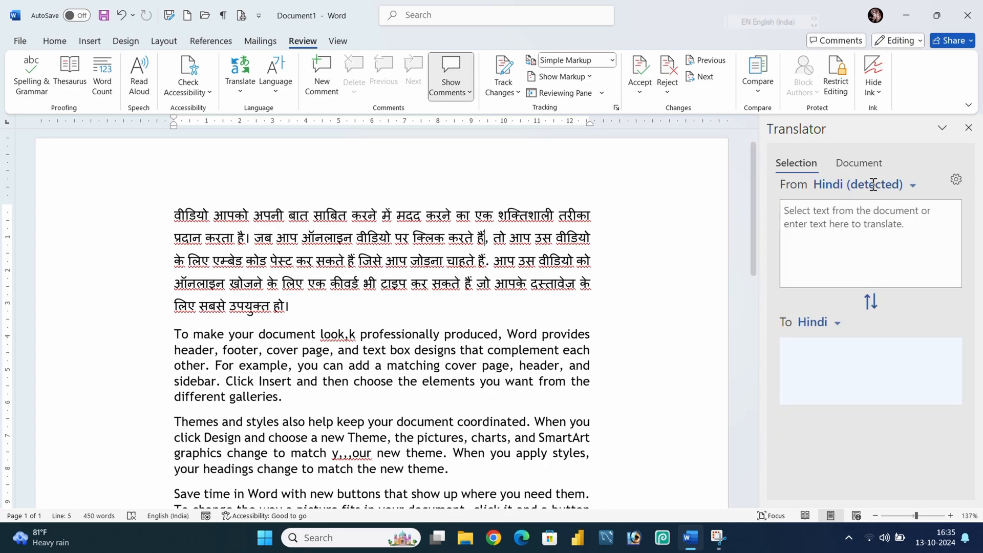
click(968, 128)
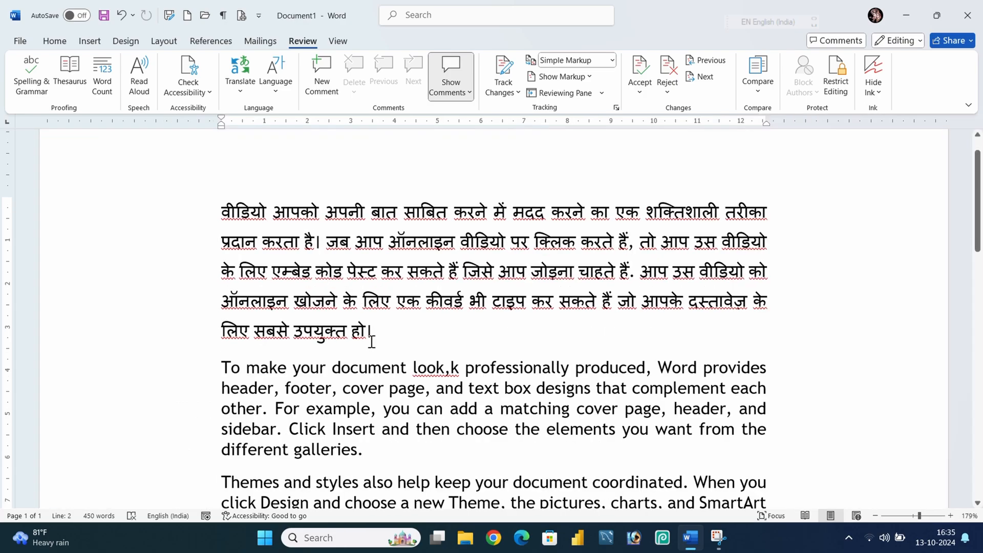
Delete the Hindi paragraph that replaced the Video paragraph.
drag(375, 335, 182, 223)
click(182, 221)
drag(464, 352, 131, 218)
key(Delete)
Create a translated copy of the whole document with Translate Document.
click(378, 268)
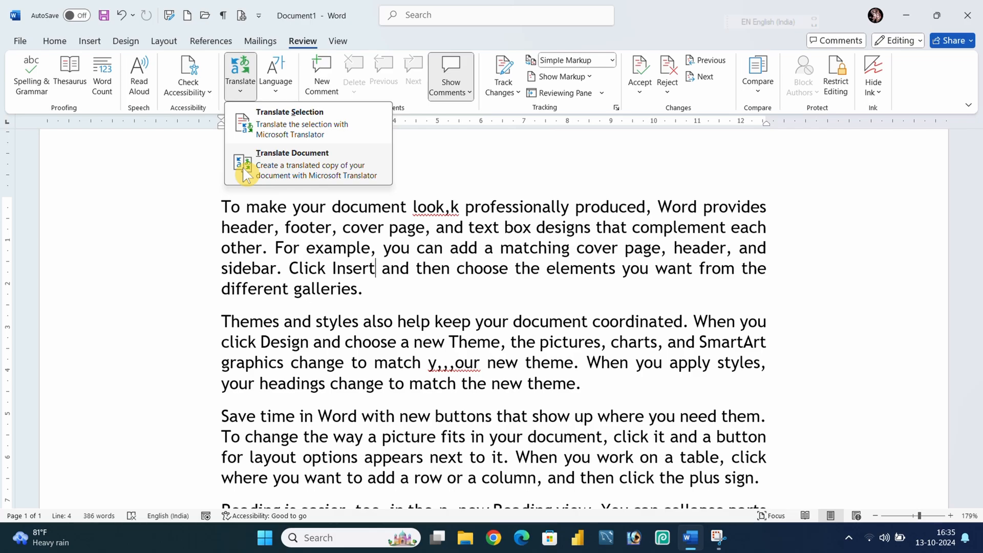
click(286, 170)
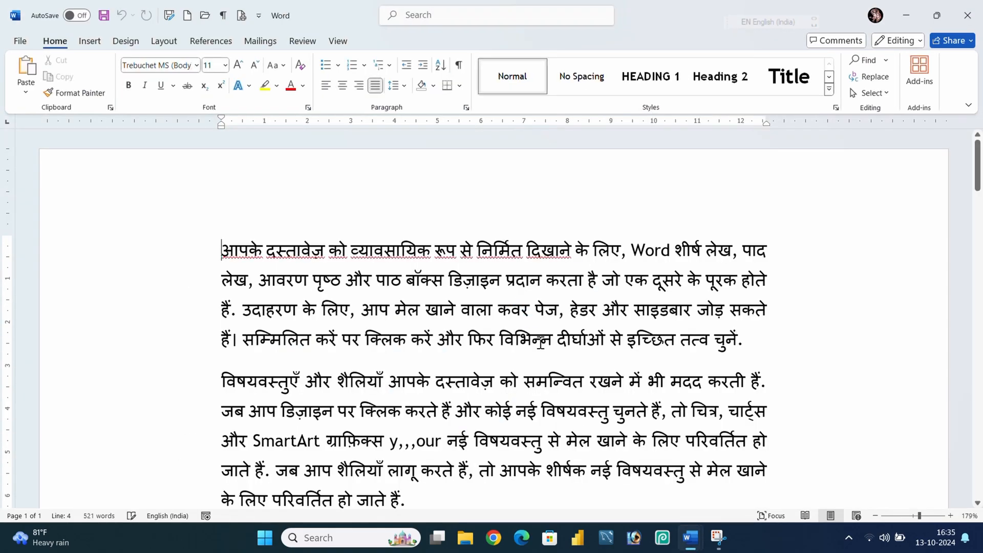
Scroll through the translated Hindi copy of the document to review it.
scroll(538, 353, down, 8)
scroll(539, 357, down, 20)
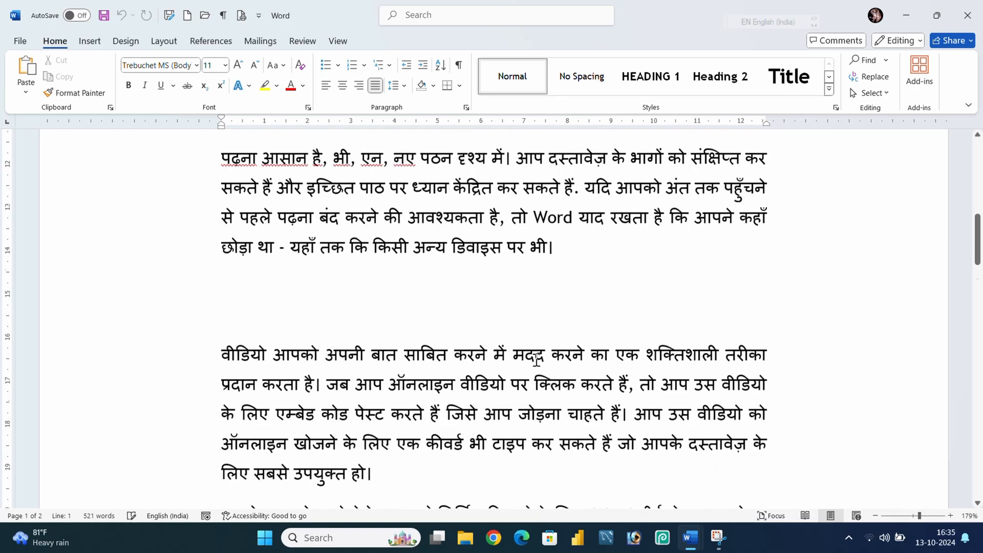
scroll(539, 356, down, 5)
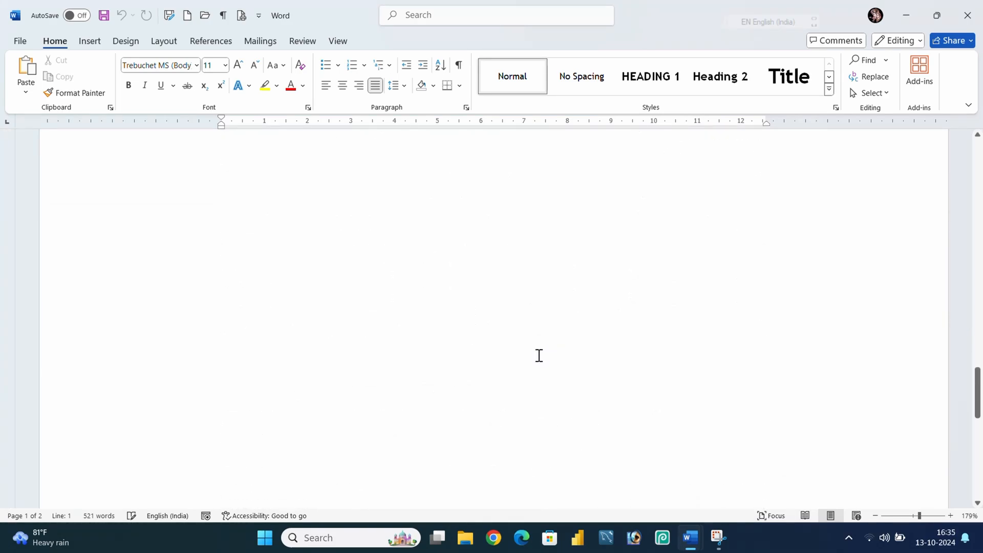
scroll(537, 355, up, 8)
scroll(536, 353, up, 10)
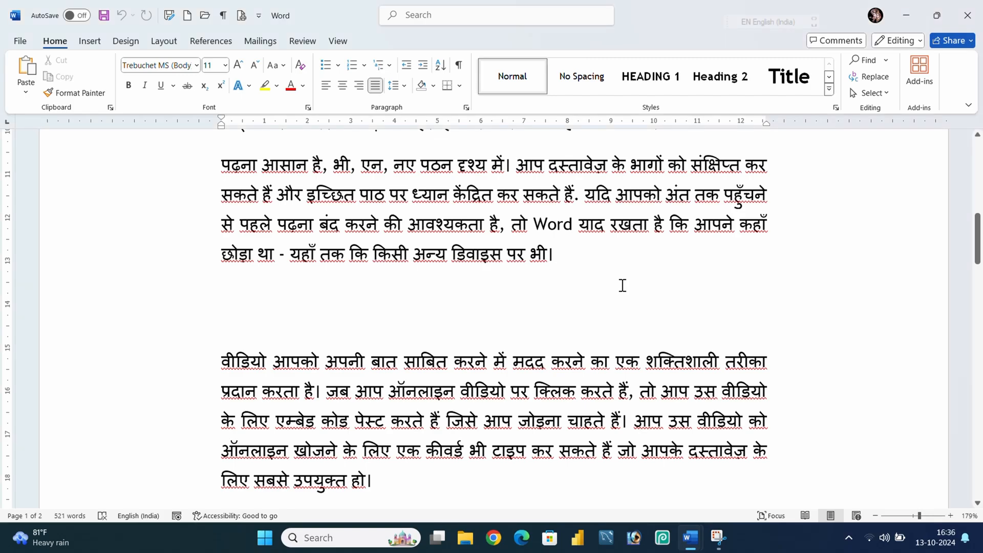
click(622, 281)
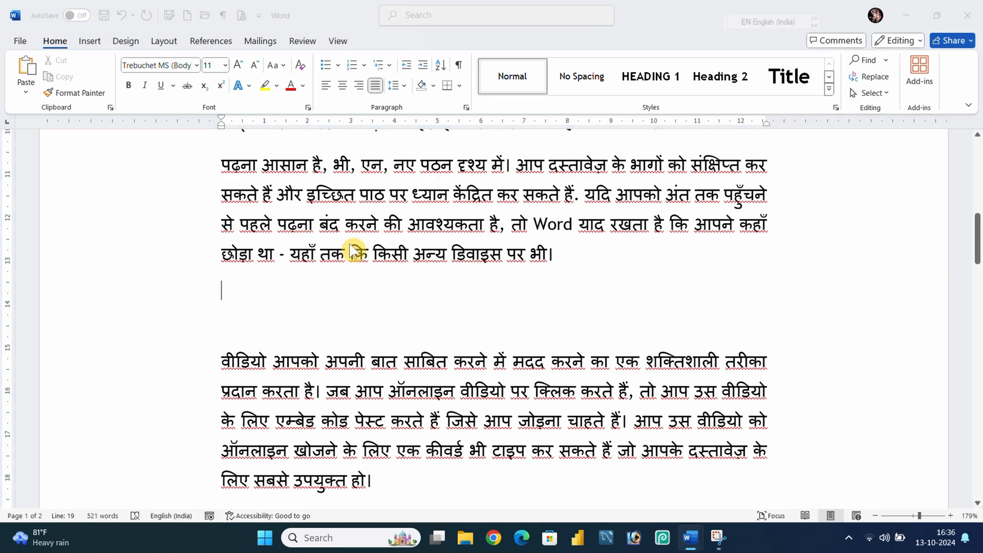
Open a new blank document and generate nine paragraphs of sample text with =rand(9).
key(ctrl+n)
text(=r)
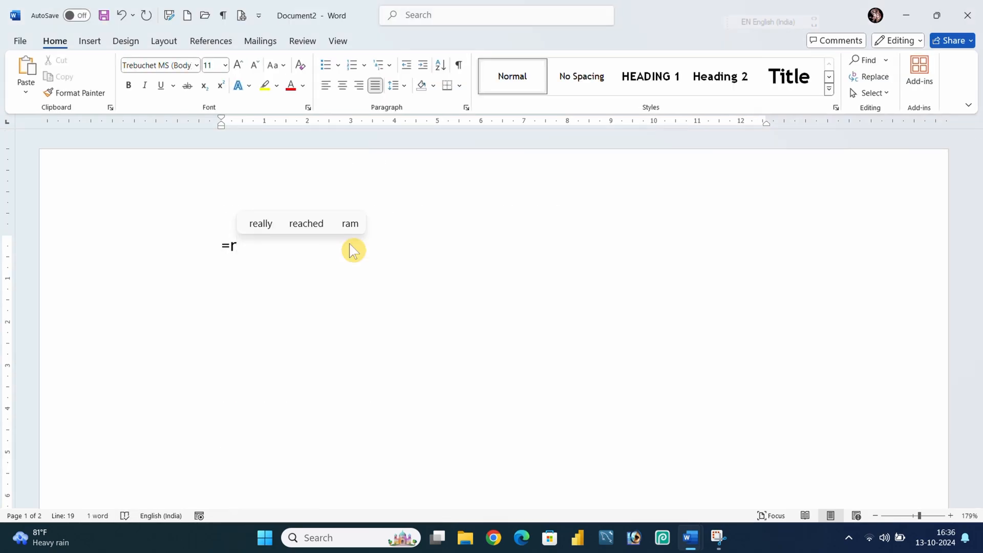
text(and(9)
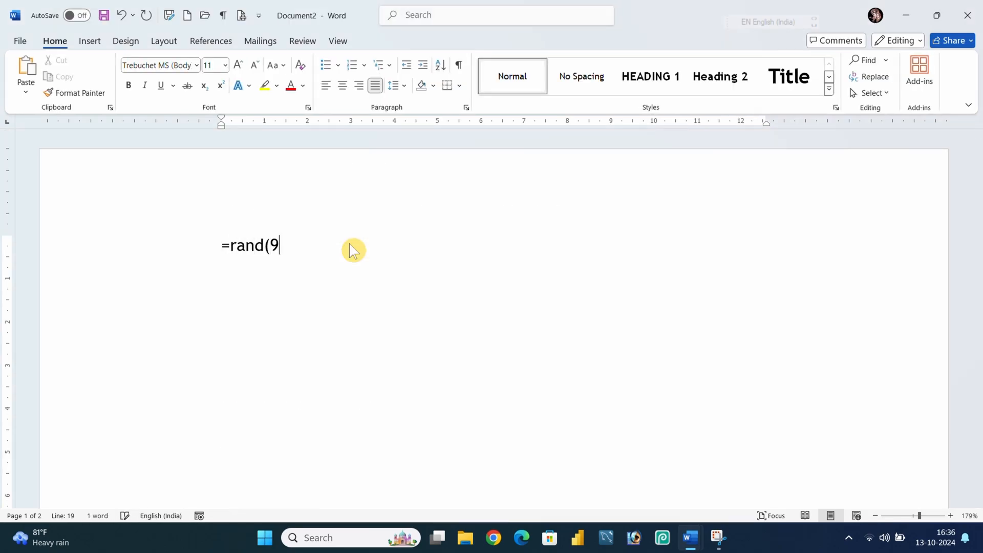
text())
key(Return)
Add a comment reading 'Collection of Documents' to the word 'document' at the end of the first paragraph.
scroll(379, 246, up, 4)
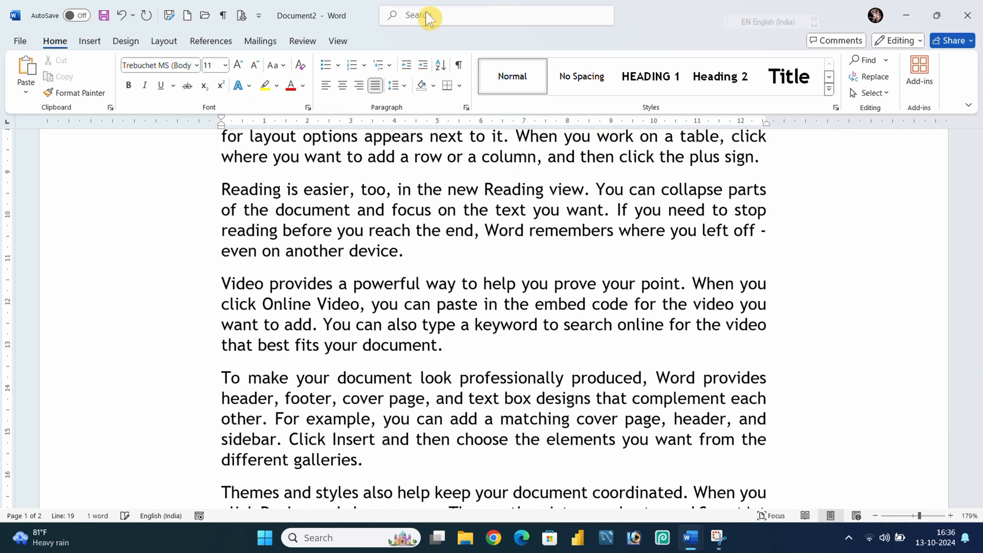
click(306, 44)
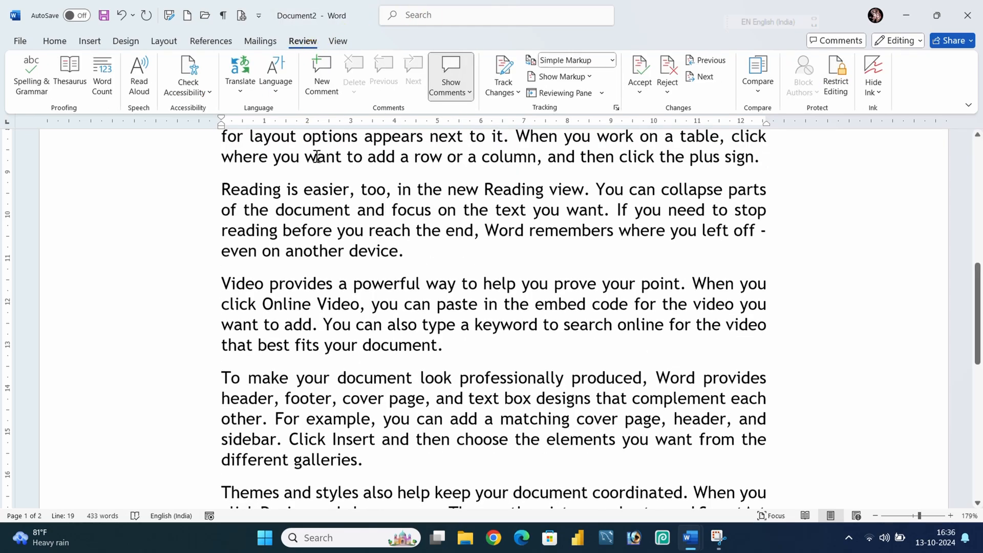
scroll(496, 260, up, 10)
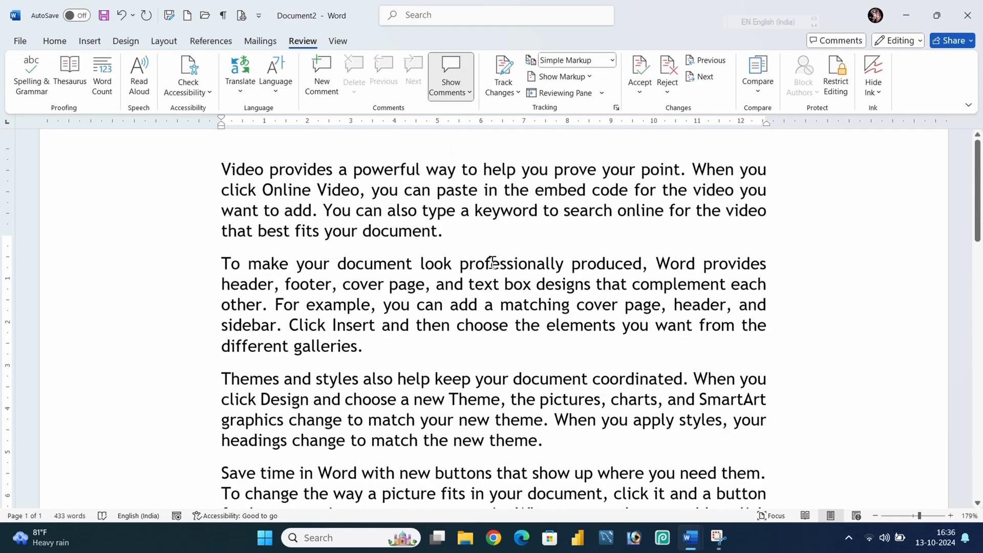
scroll(496, 260, up, 2)
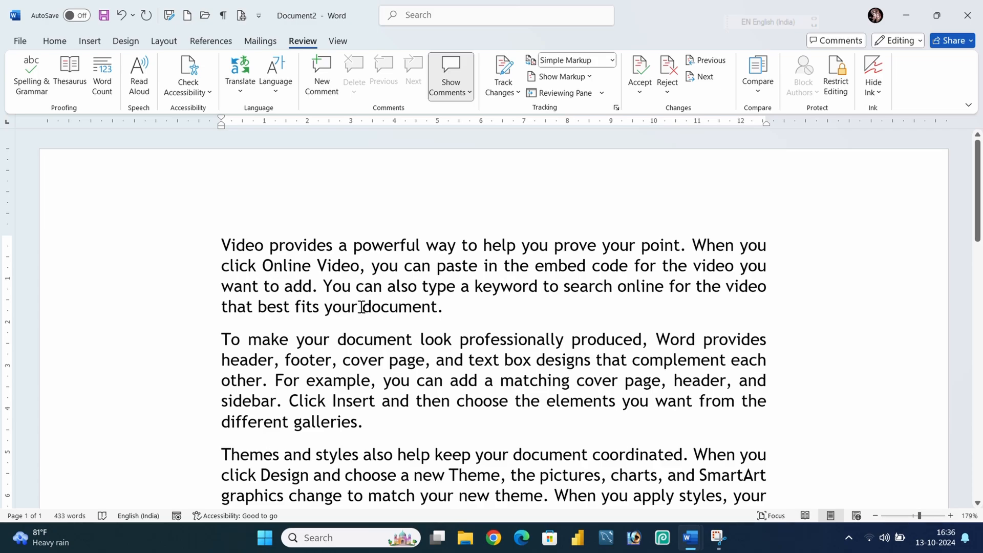
drag(362, 307, 436, 315)
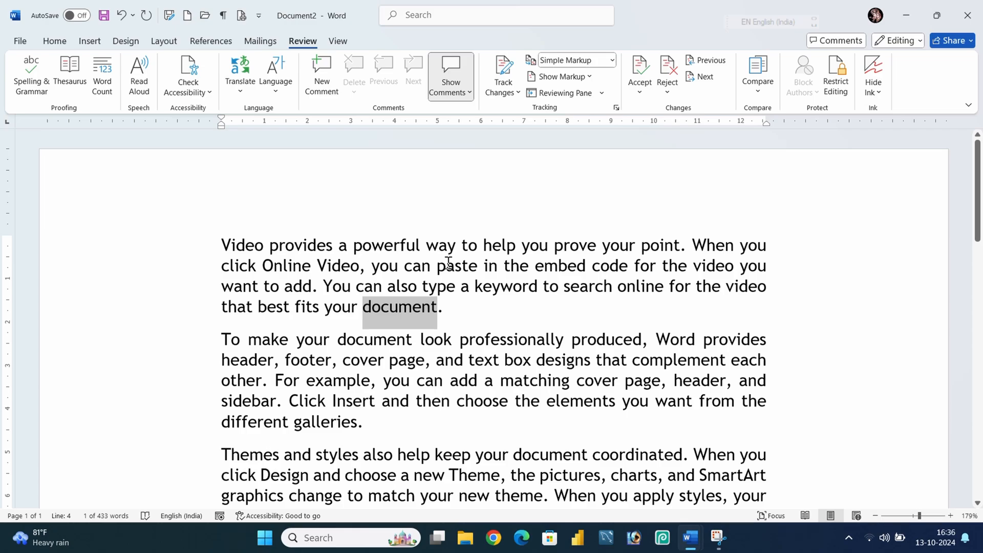
key(ctrl+alt+m)
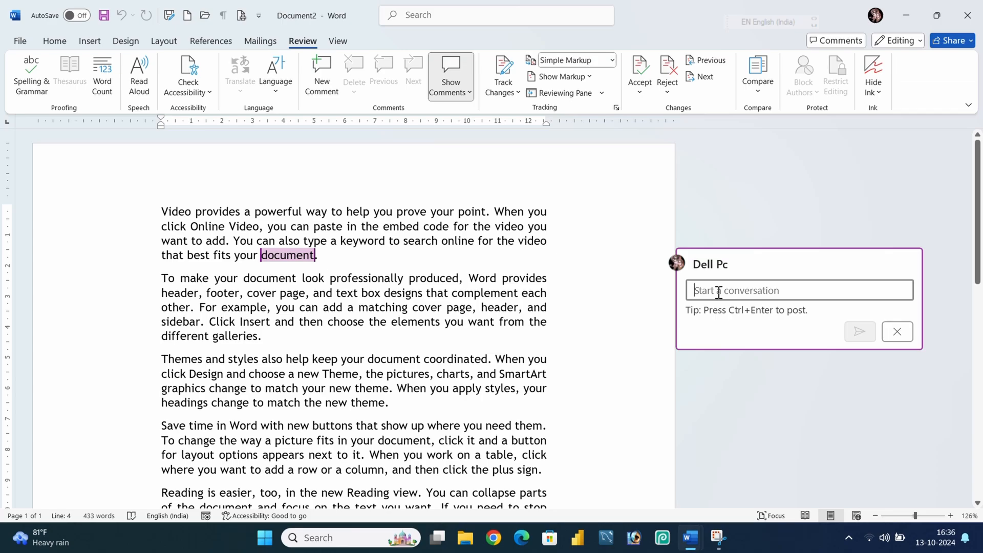
text(Co)
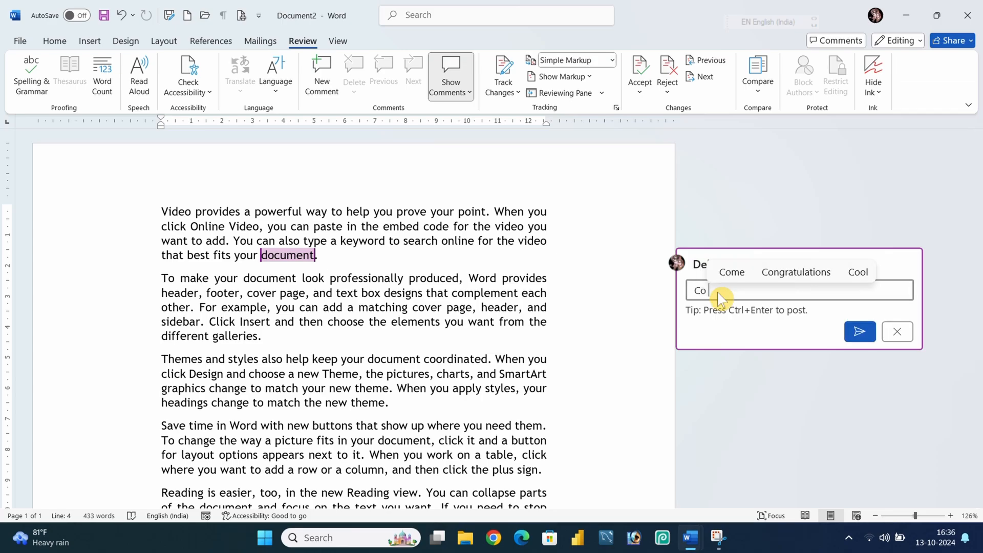
text(llect)
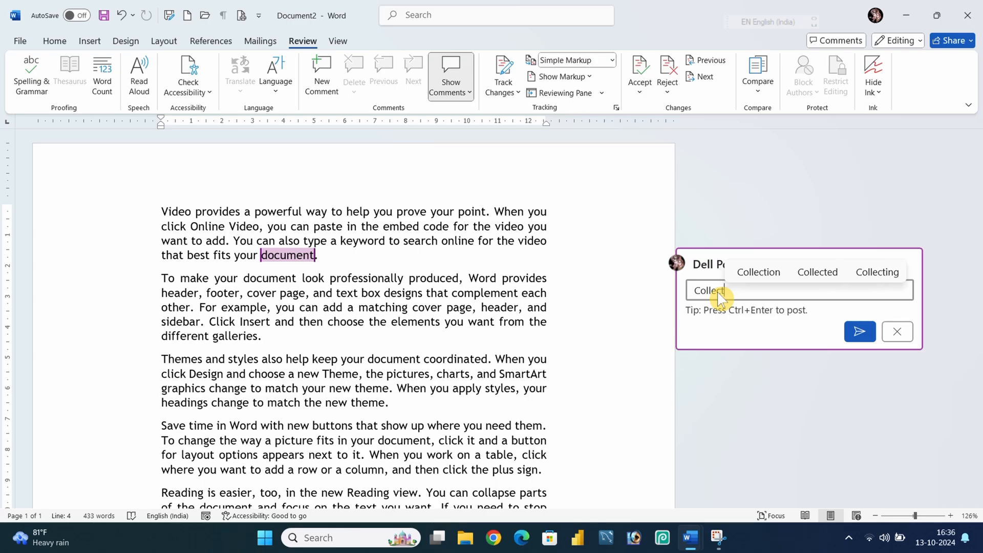
click(742, 277)
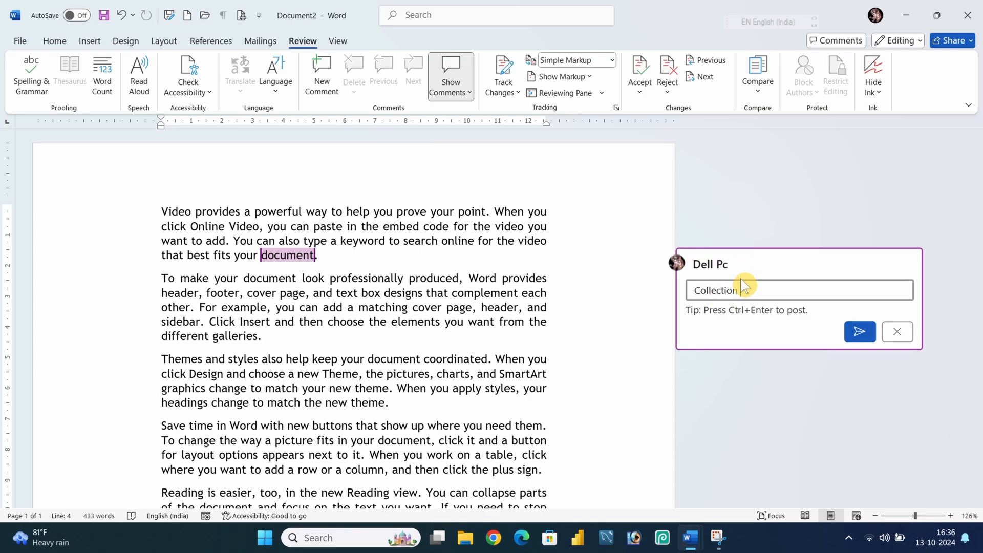
text(of Do)
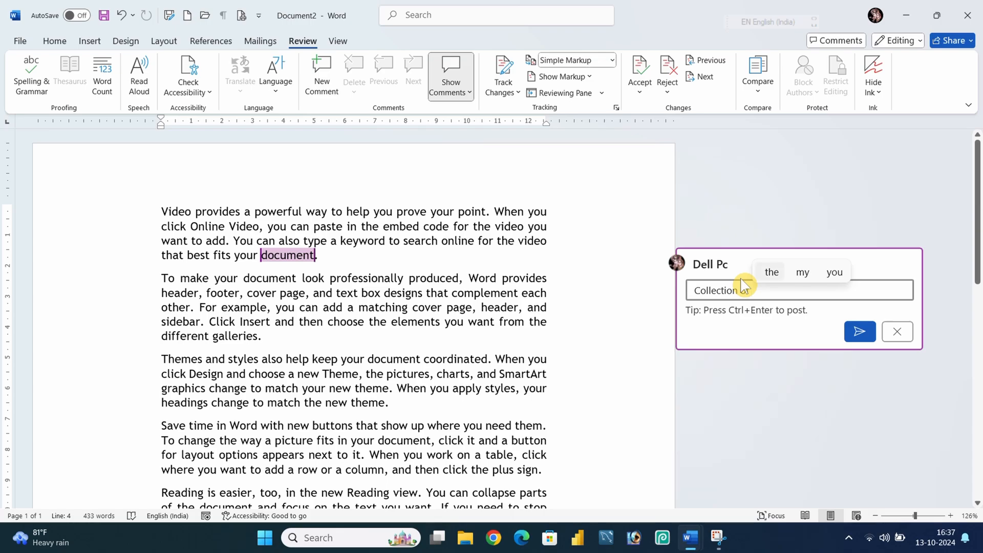
text(cum)
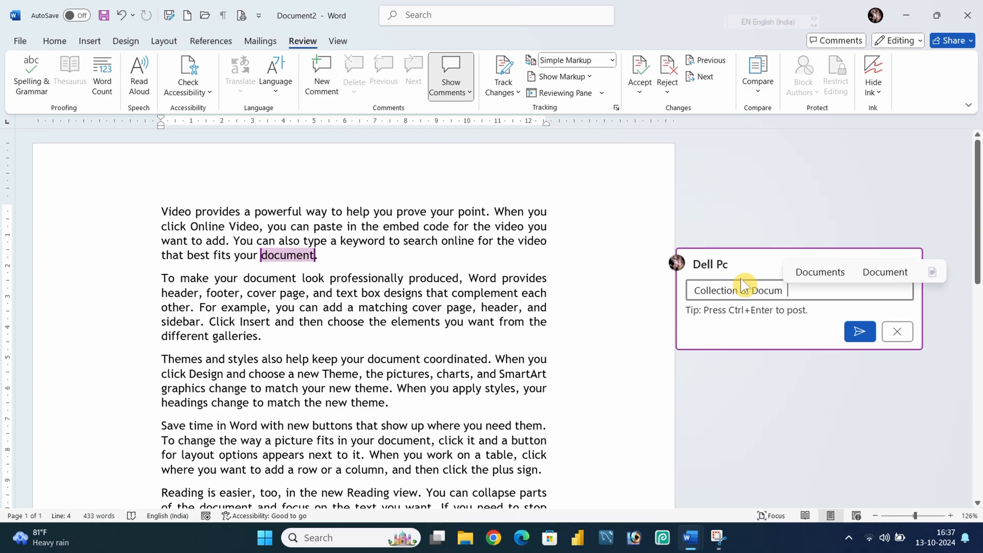
text(ent)
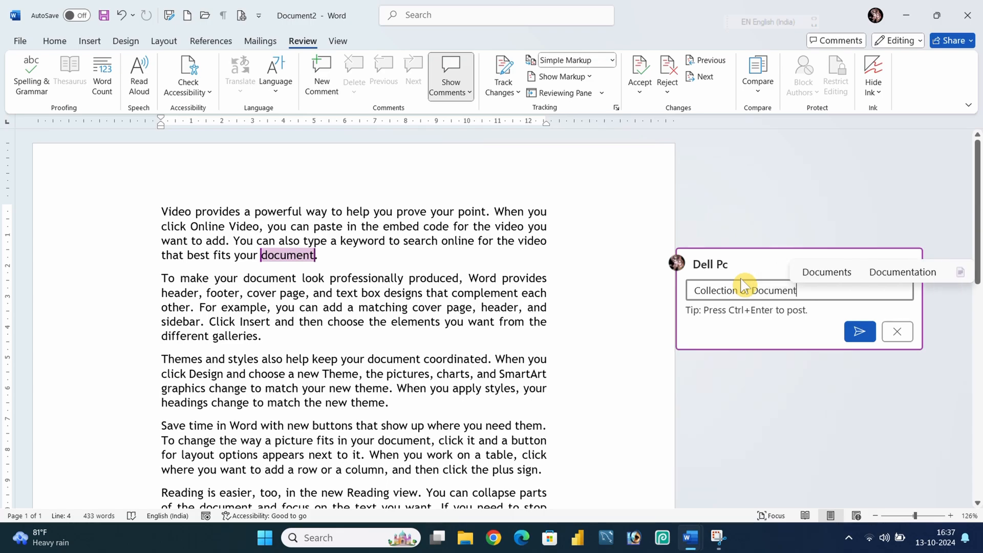
click(827, 271)
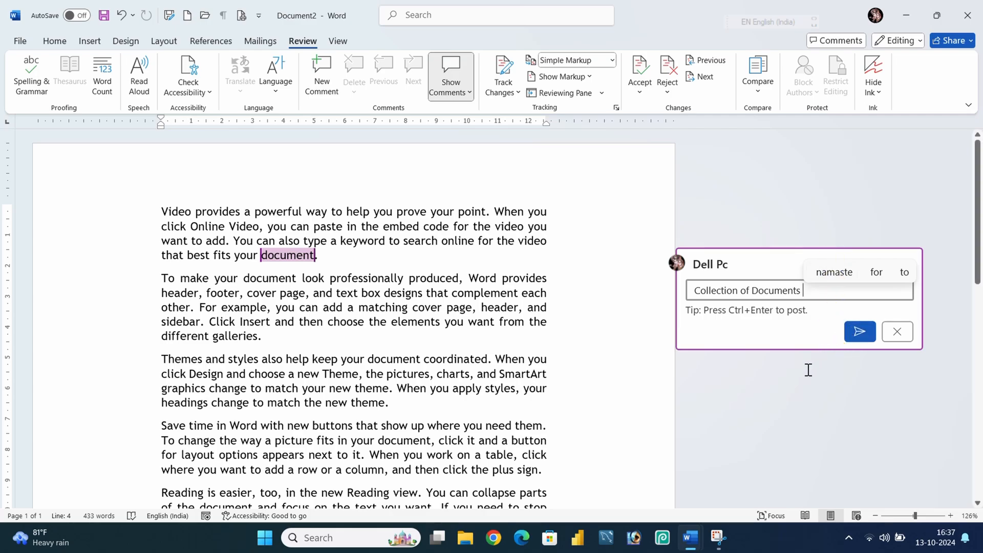
click(857, 331)
Post the reply 'Thanks' to the comment.
click(806, 369)
click(729, 323)
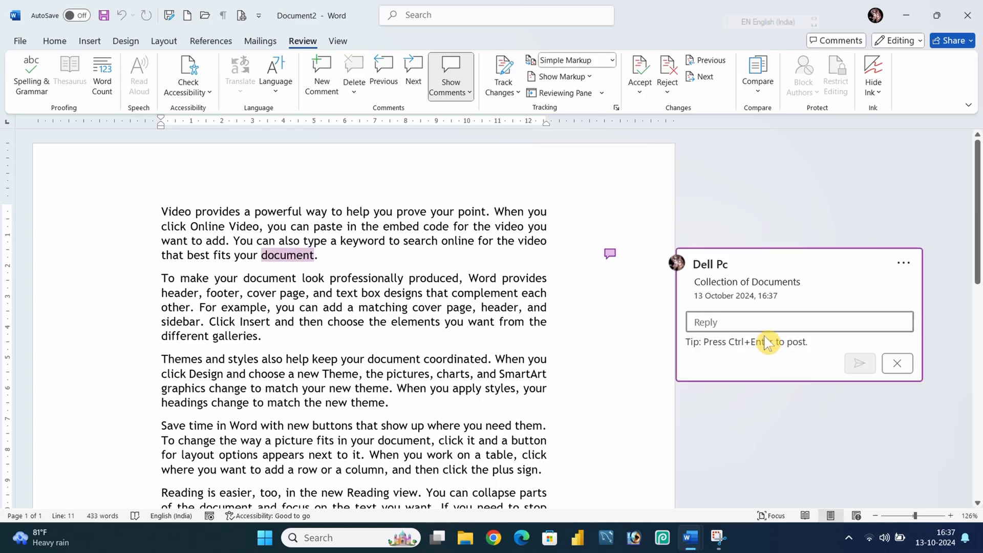
text(Th)
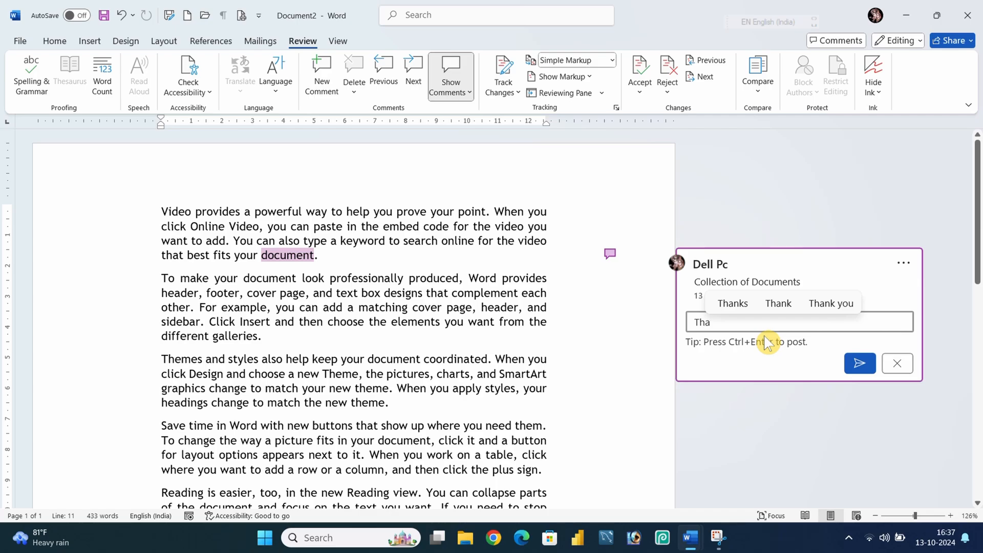
text(a)
click(790, 306)
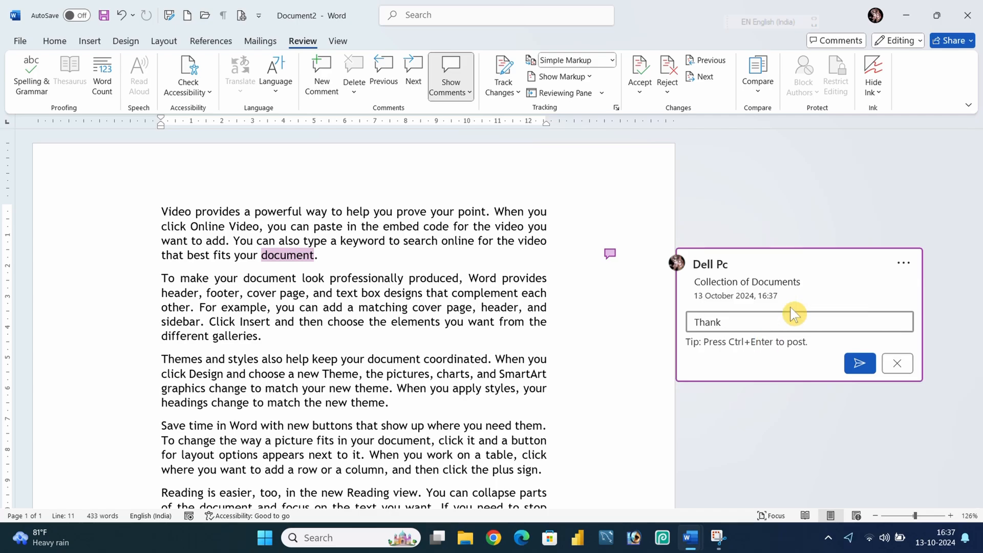
text(s)
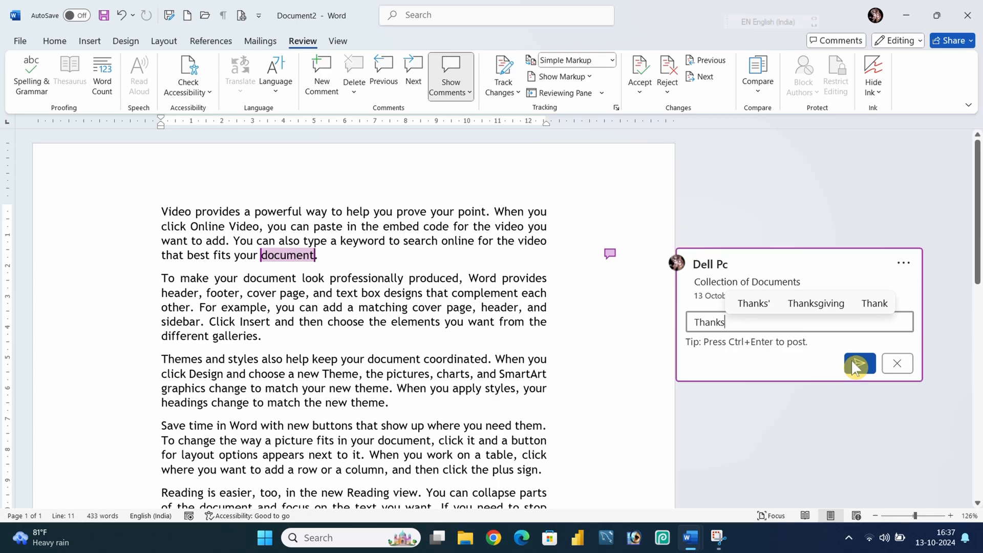
click(852, 363)
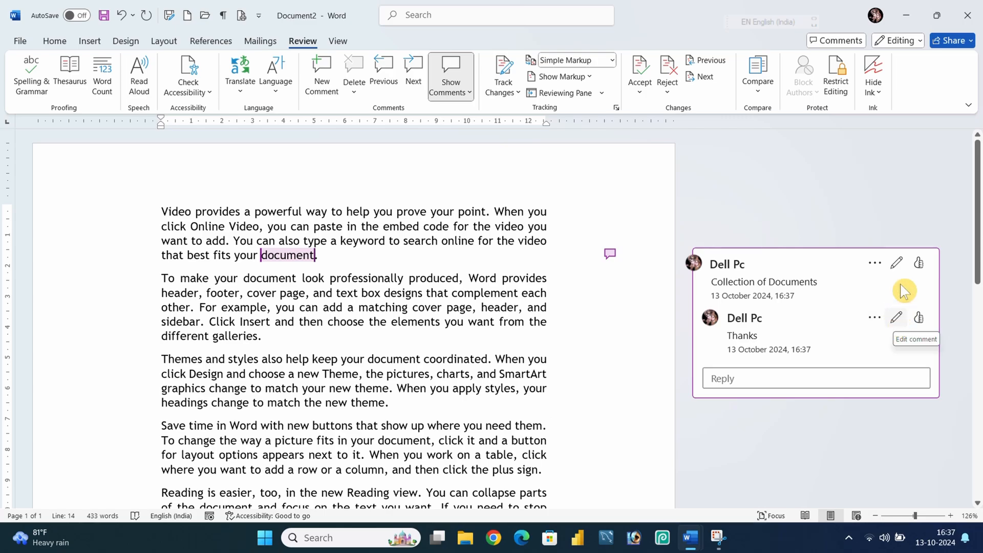
Try editing the first comment, then toggle its Like on and off.
click(901, 266)
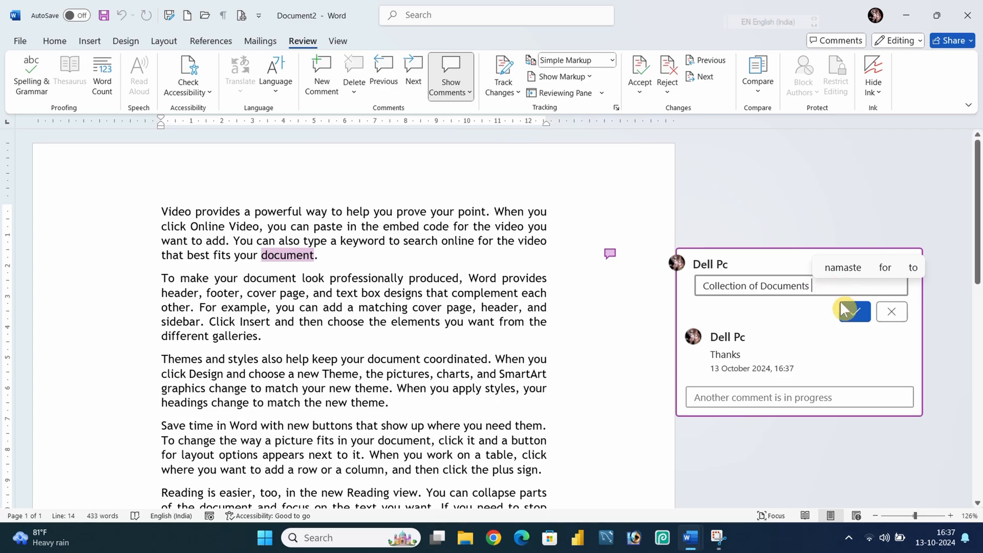
click(892, 314)
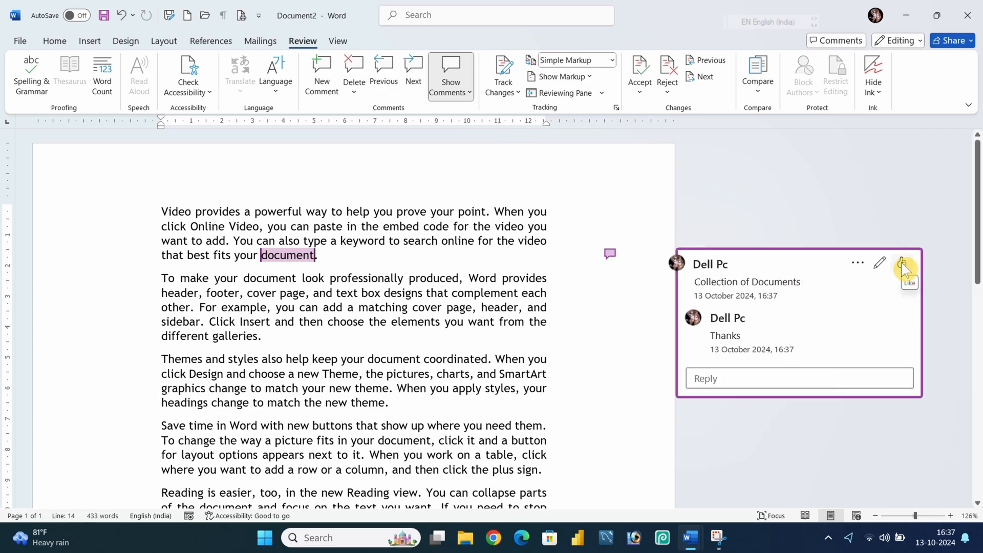
click(901, 265)
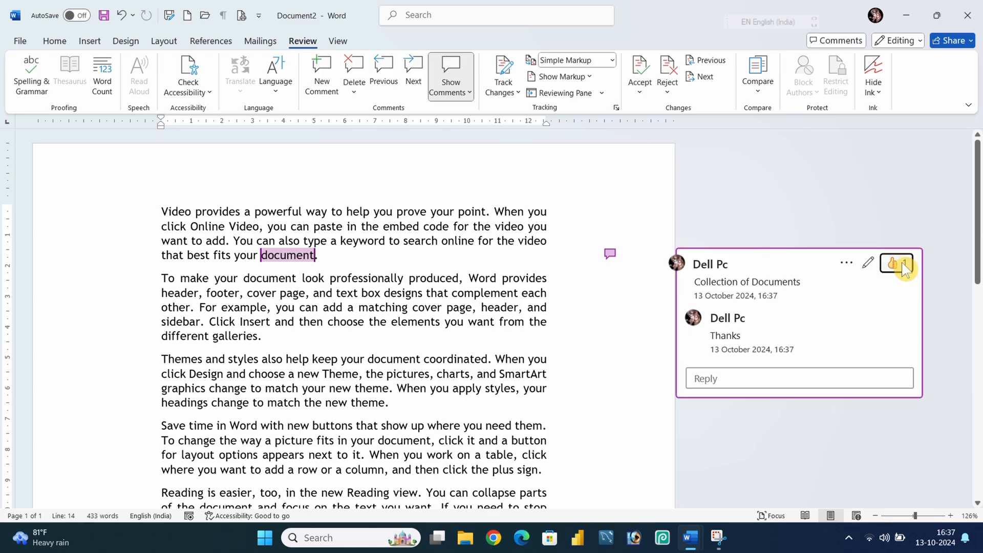
click(902, 262)
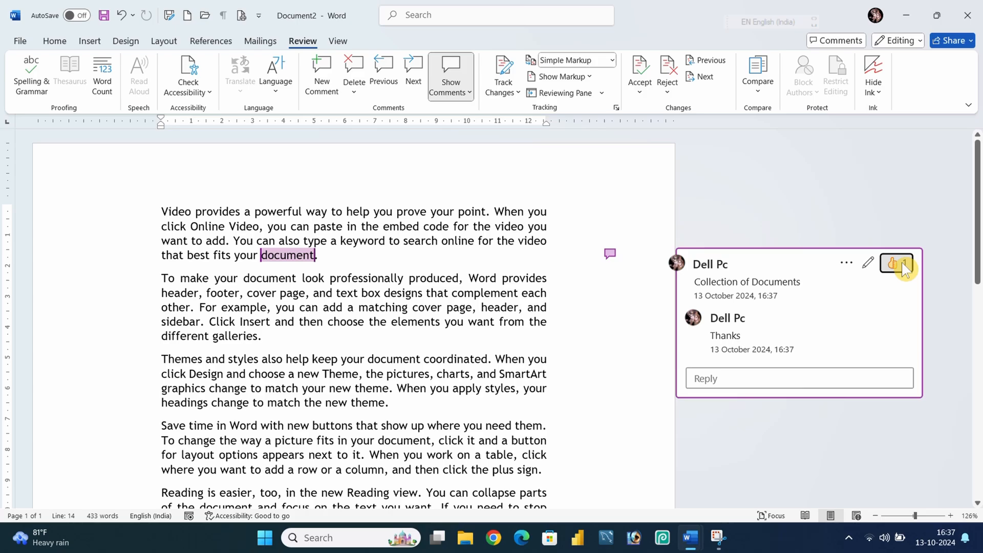
Open the comment thread's more-options menu and close it without choosing anything.
click(859, 265)
click(854, 420)
click(875, 264)
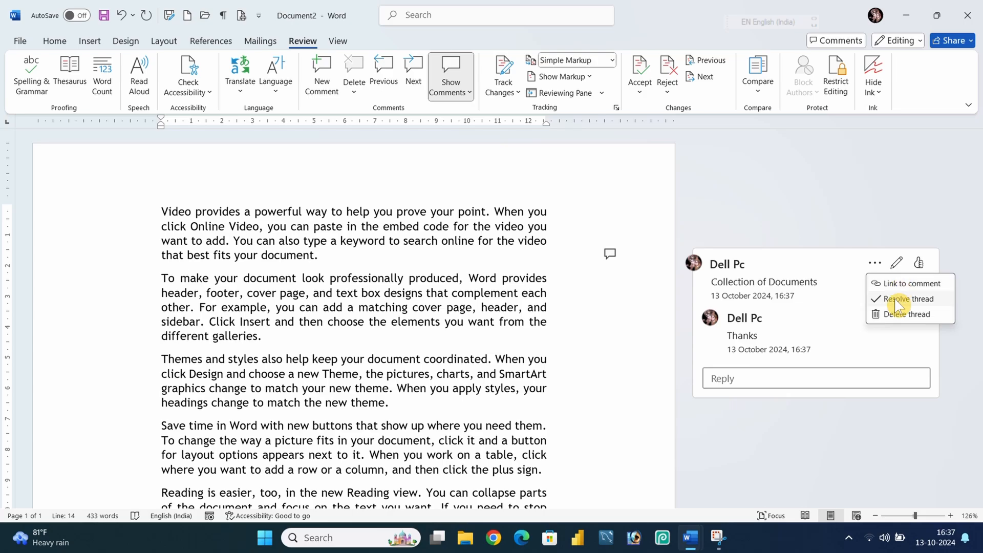
key(Escape)
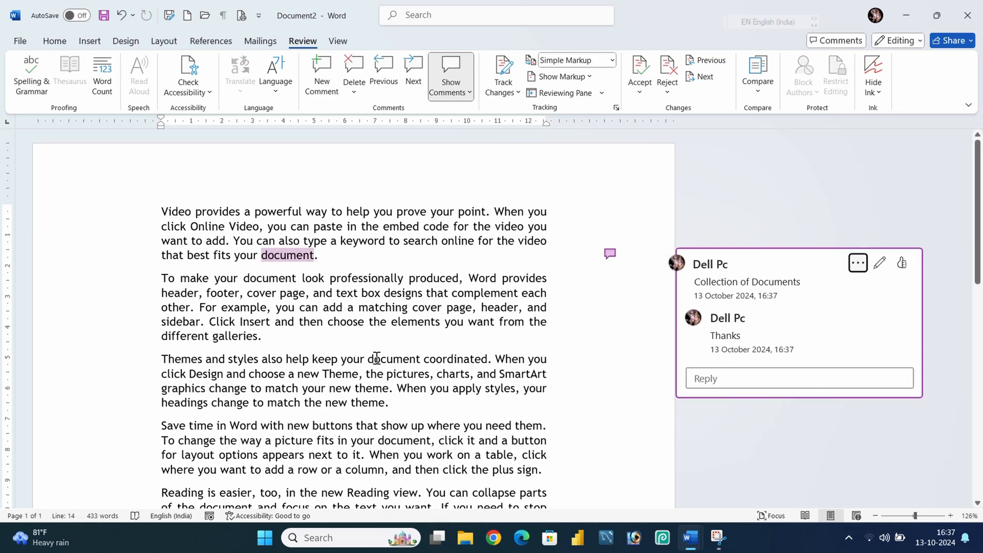
click(380, 324)
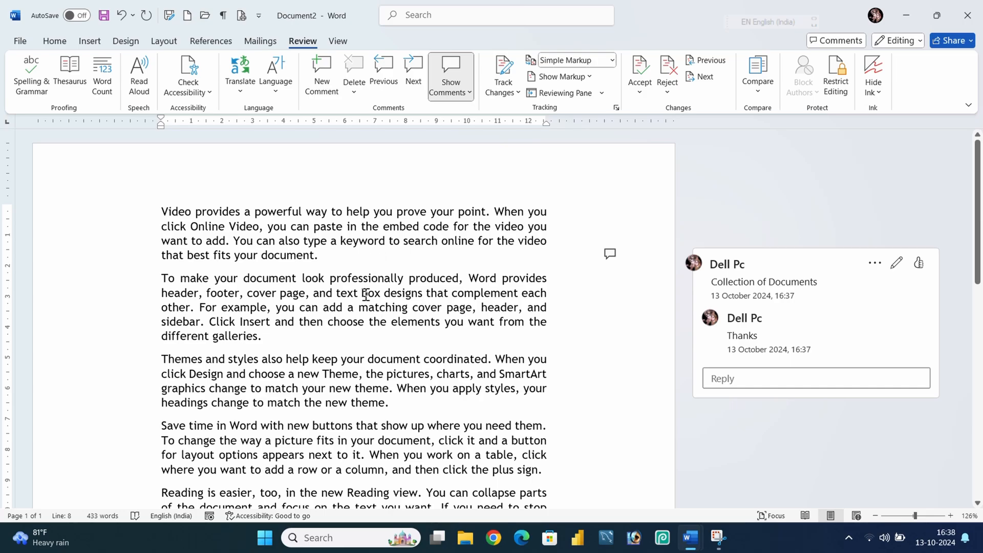
drag(314, 227, 397, 238)
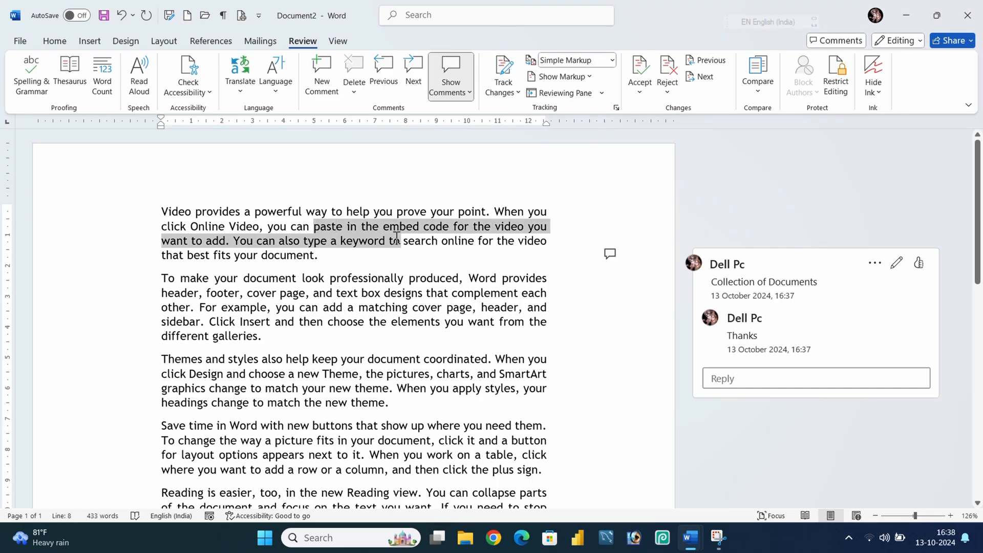
click(383, 226)
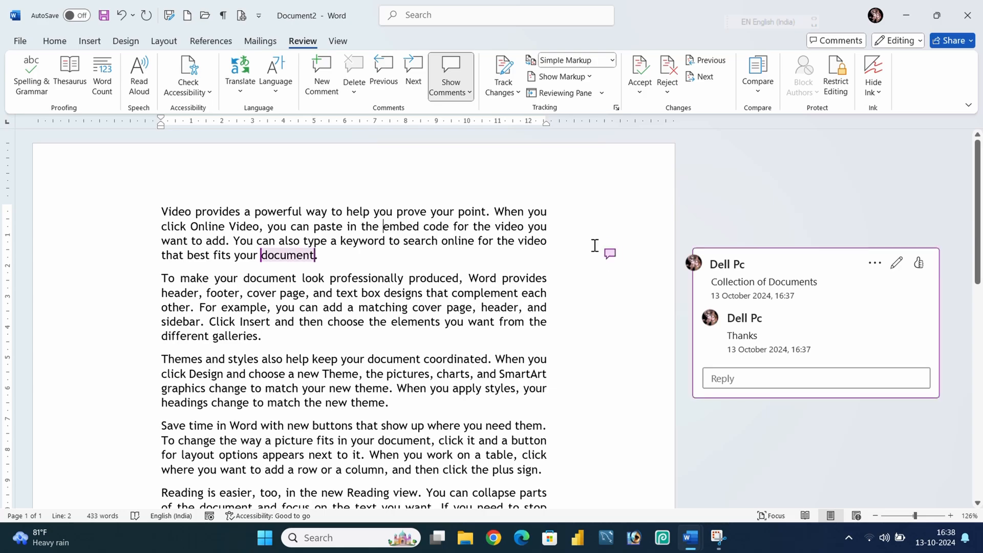
Add the comment 'fgvhhhghghg' to the word 'search' in the first paragraph.
click(451, 74)
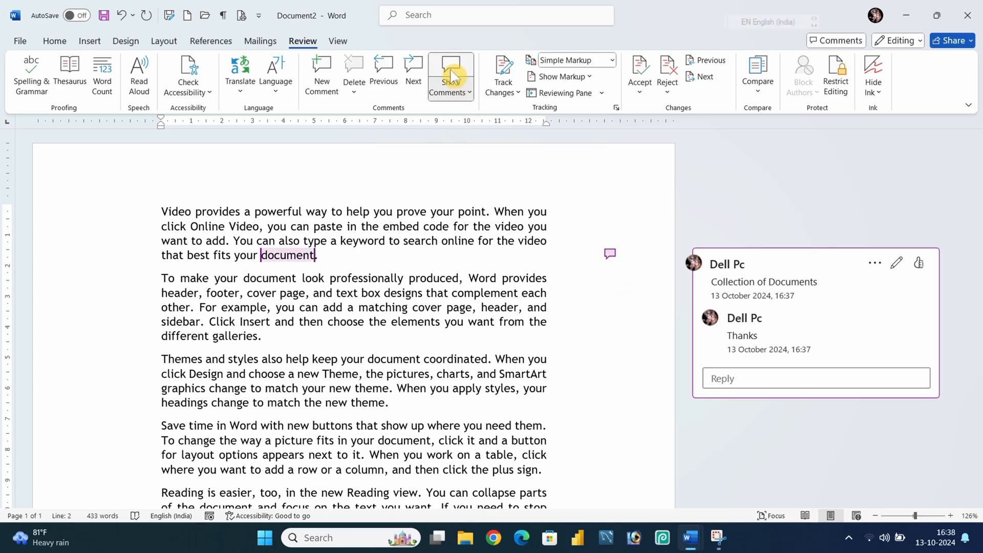
scroll(527, 259, up, 8)
drag(529, 265, 590, 270)
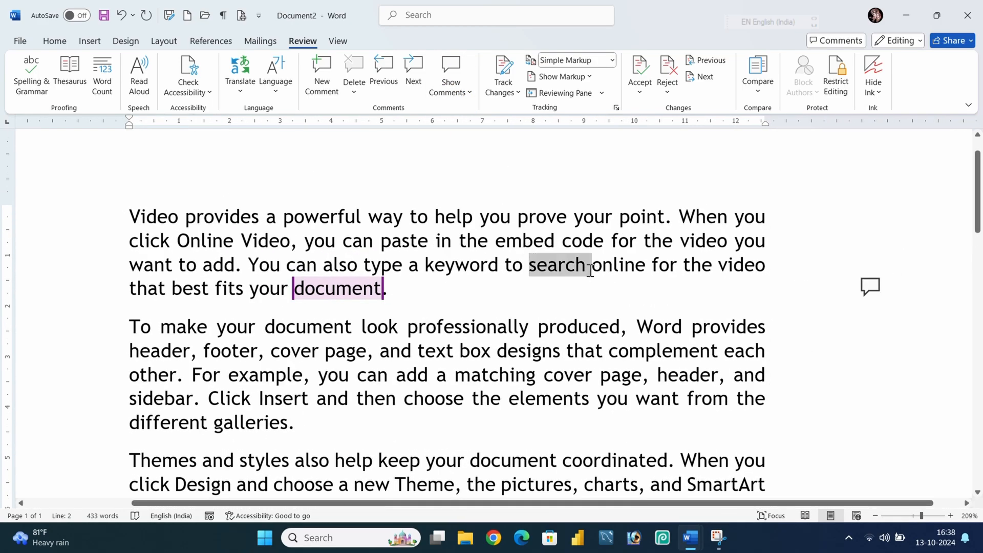
click(326, 66)
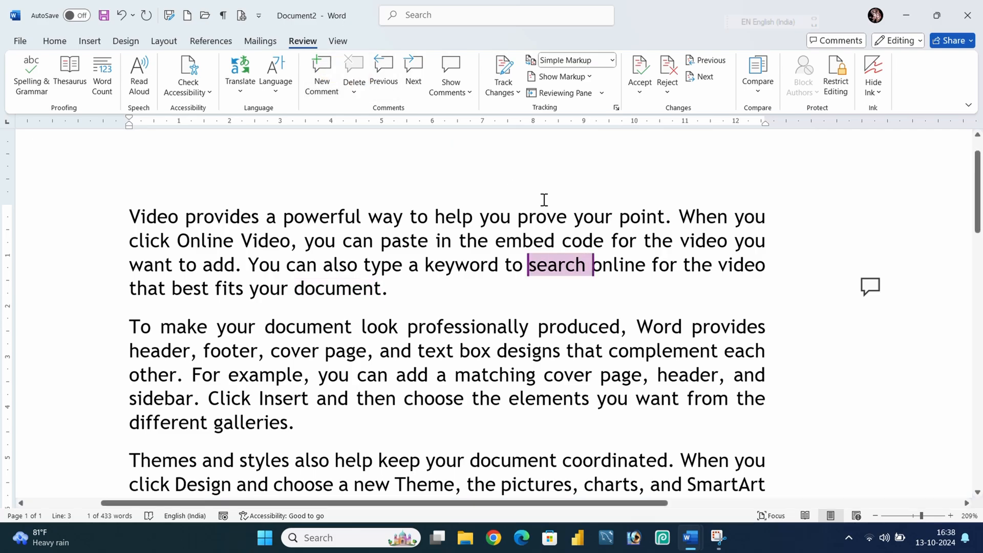
click(783, 265)
text(fgvhh)
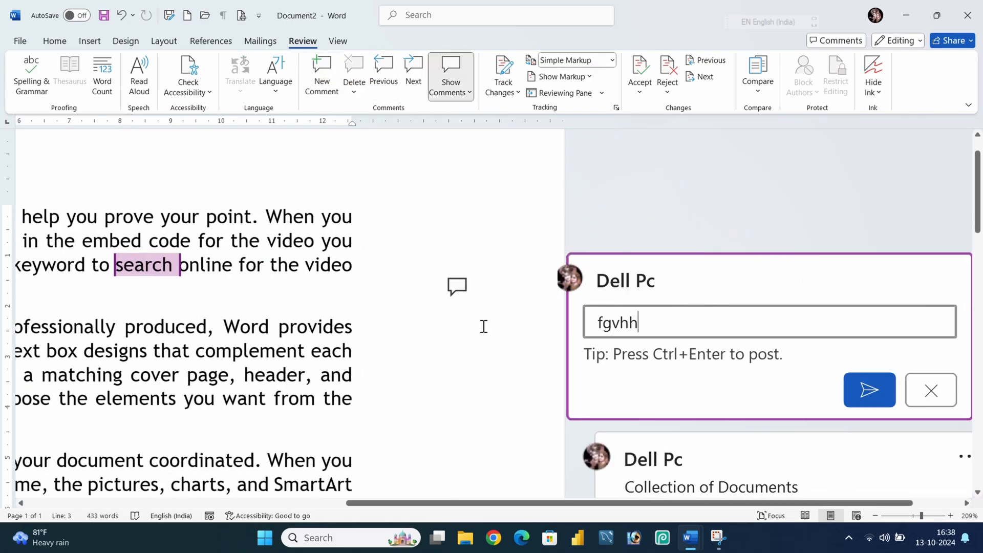
drag(279, 326, 352, 330)
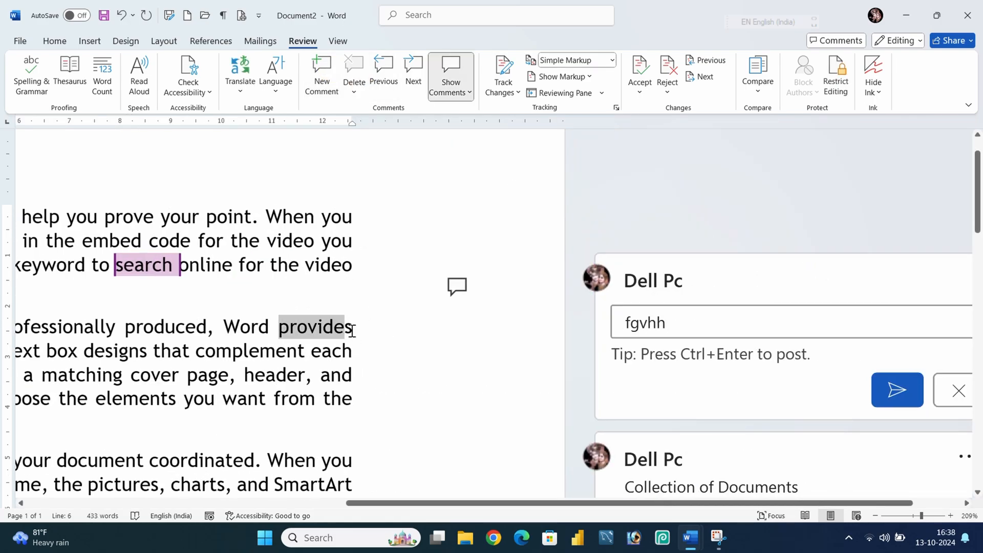
click(322, 69)
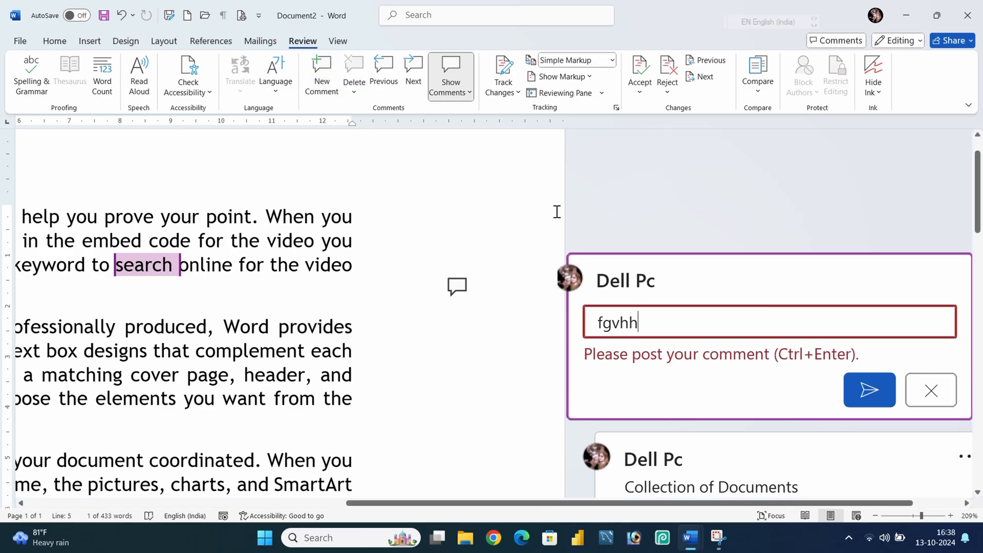
text(hghghg)
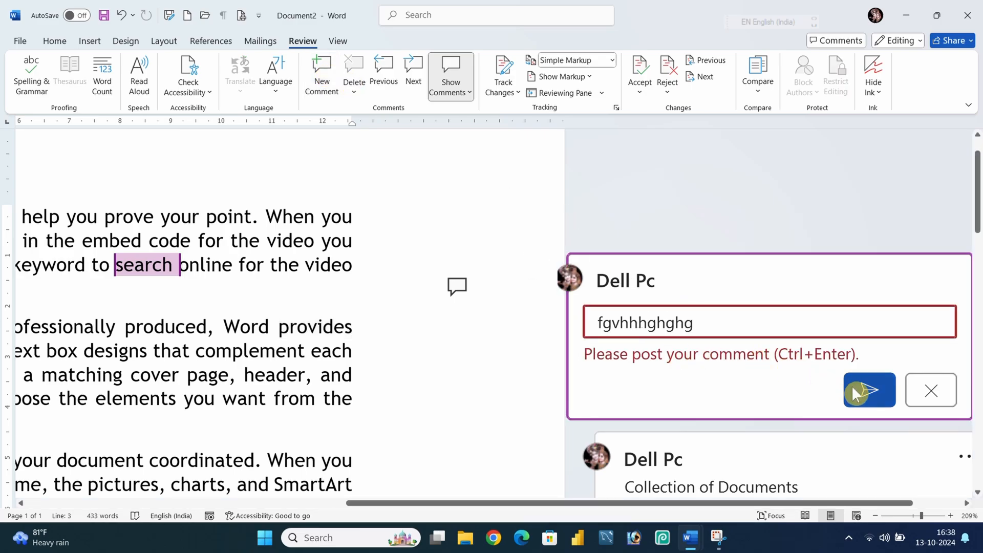
click(856, 390)
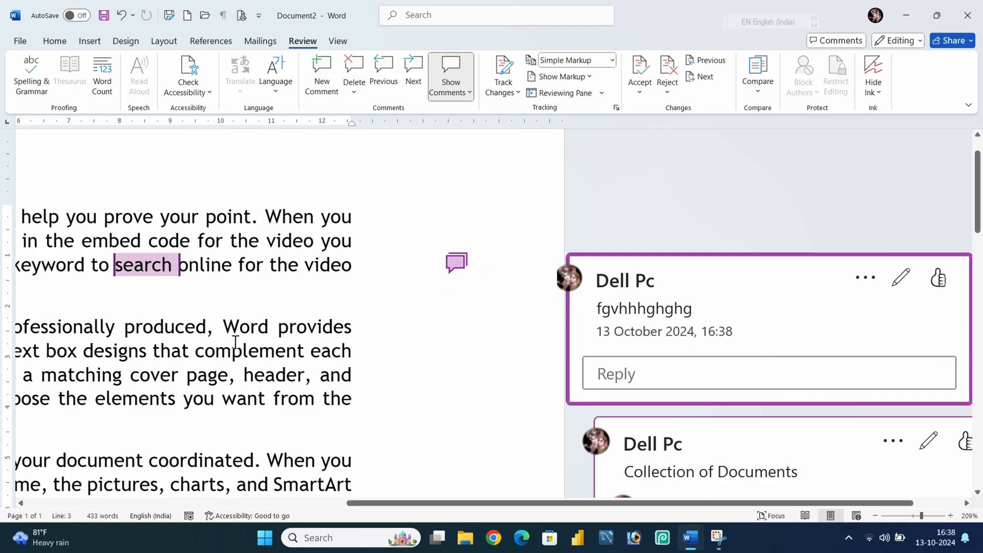
Add the comment 'Cx v' to the word 'complement' in the second paragraph.
drag(195, 351, 321, 350)
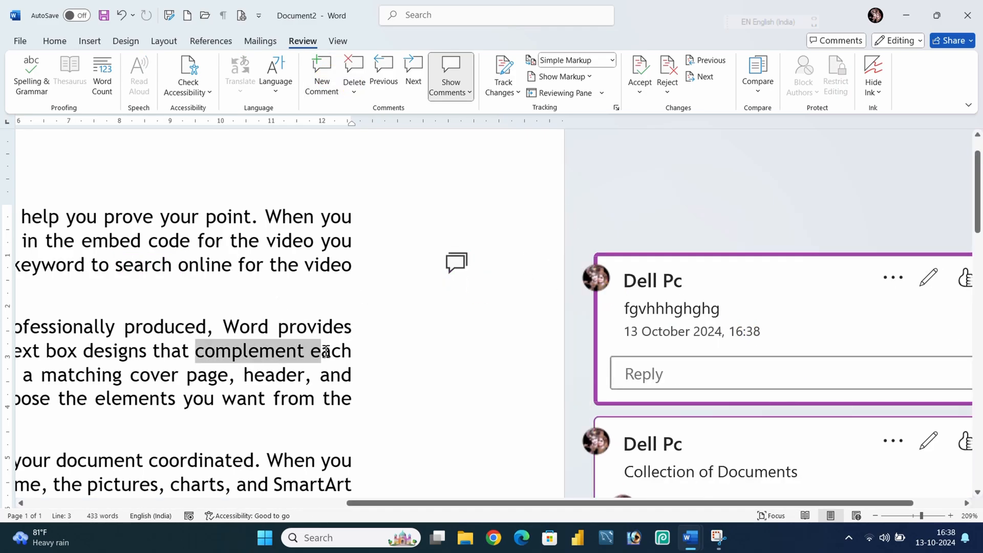
click(324, 74)
text(Cx v)
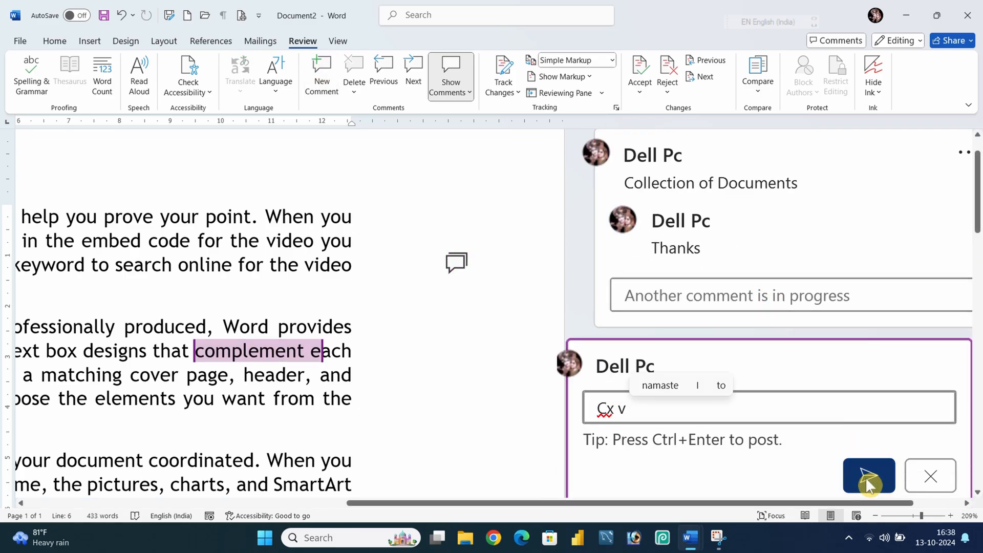
click(866, 477)
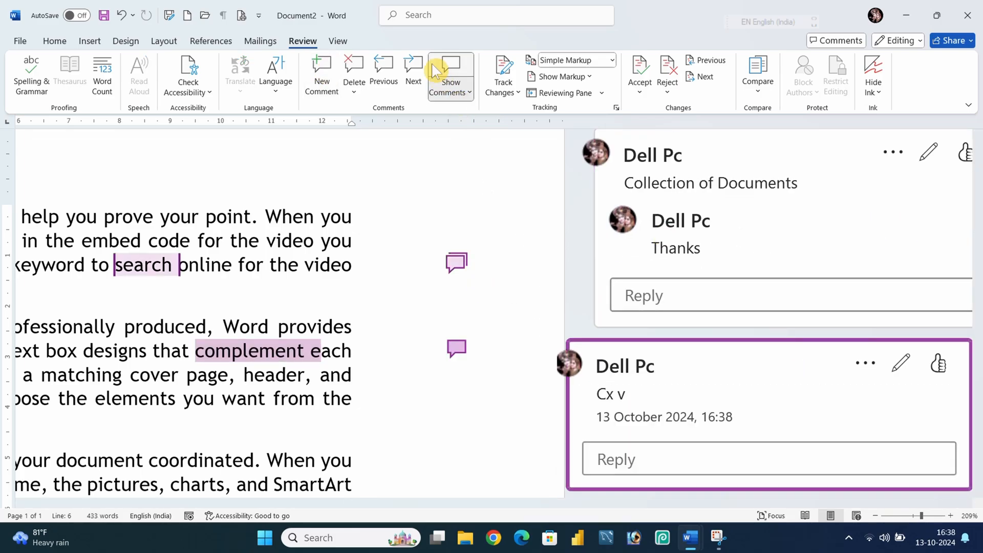
Step back and forth through the document's comments with Previous and Next.
click(453, 69)
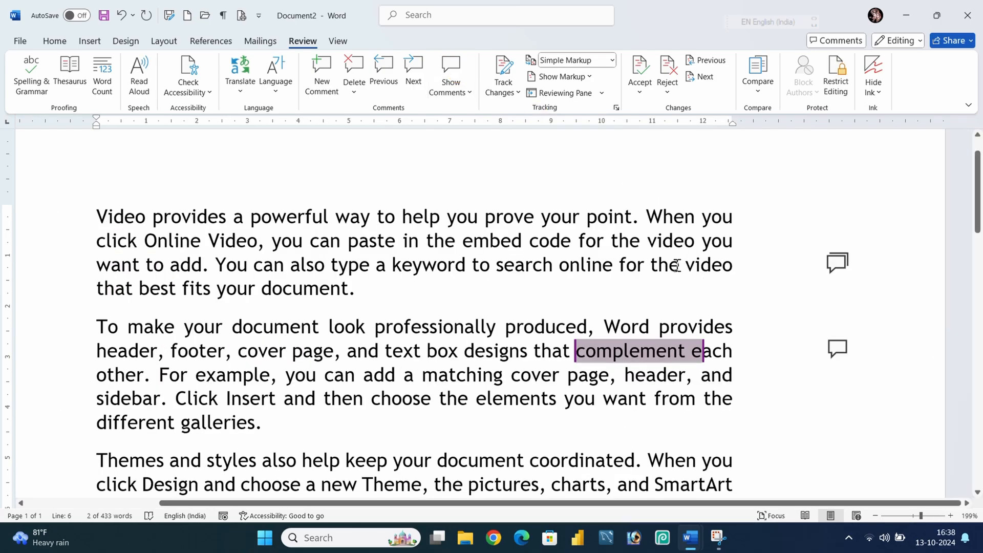
ctrl+scroll(676, 265, down, 3)
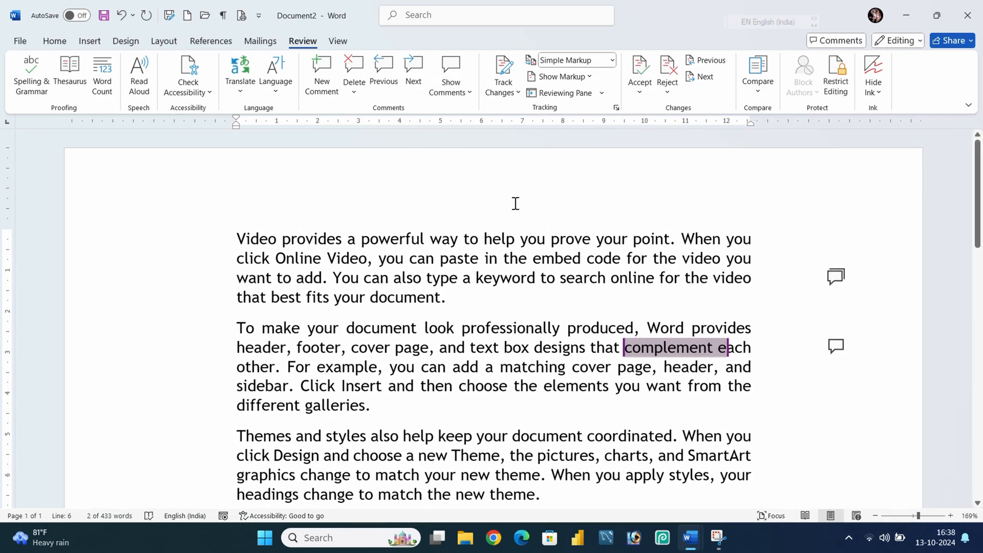
click(778, 223)
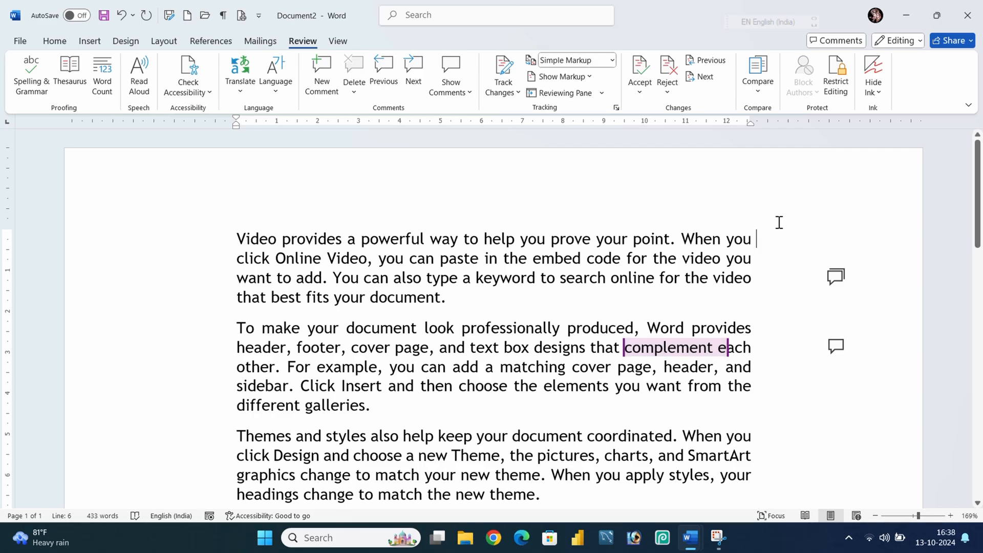
click(385, 63)
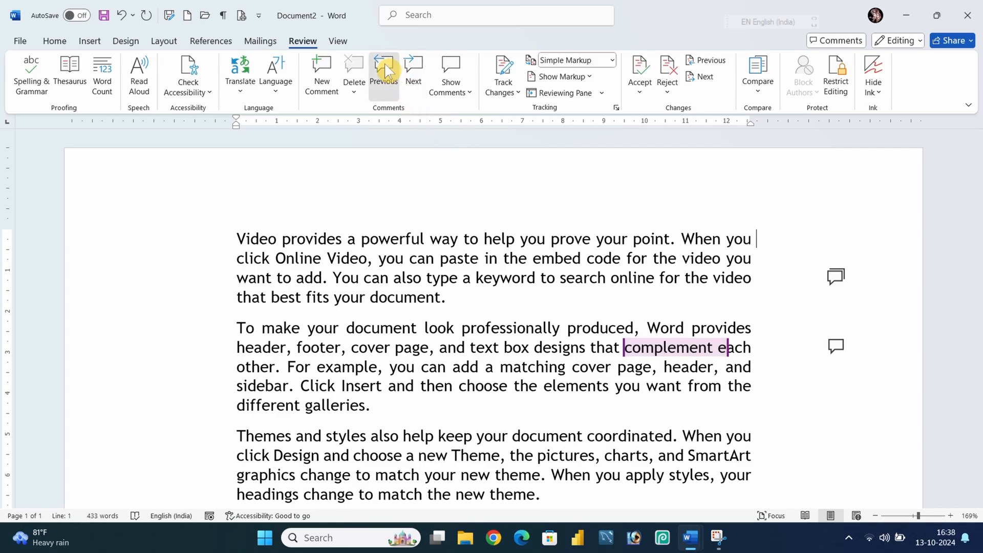
click(386, 63)
click(385, 63)
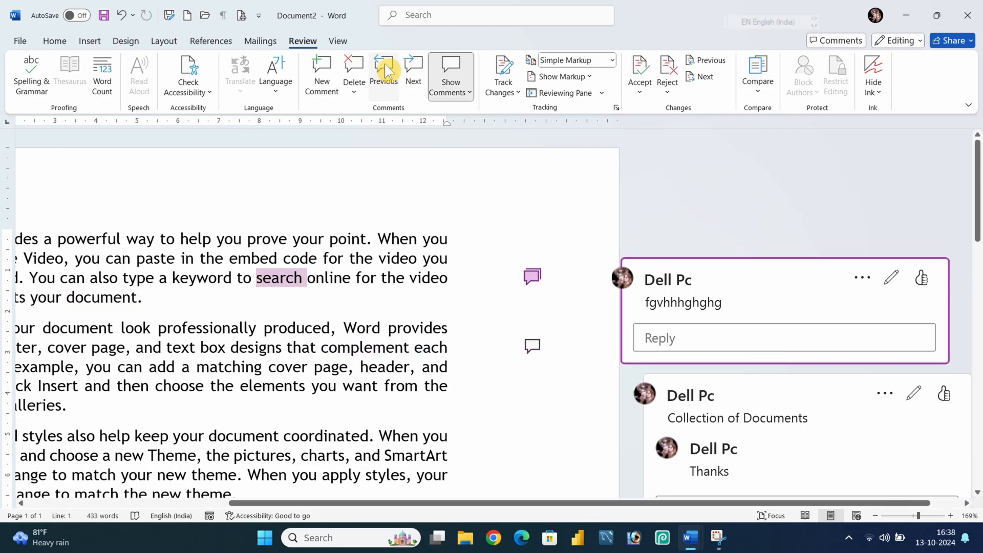
click(385, 64)
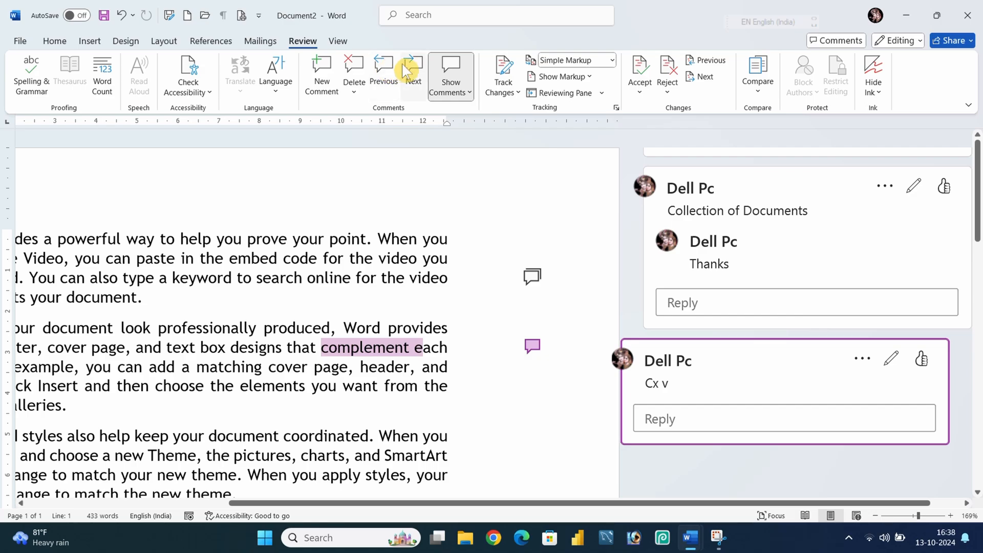
click(414, 66)
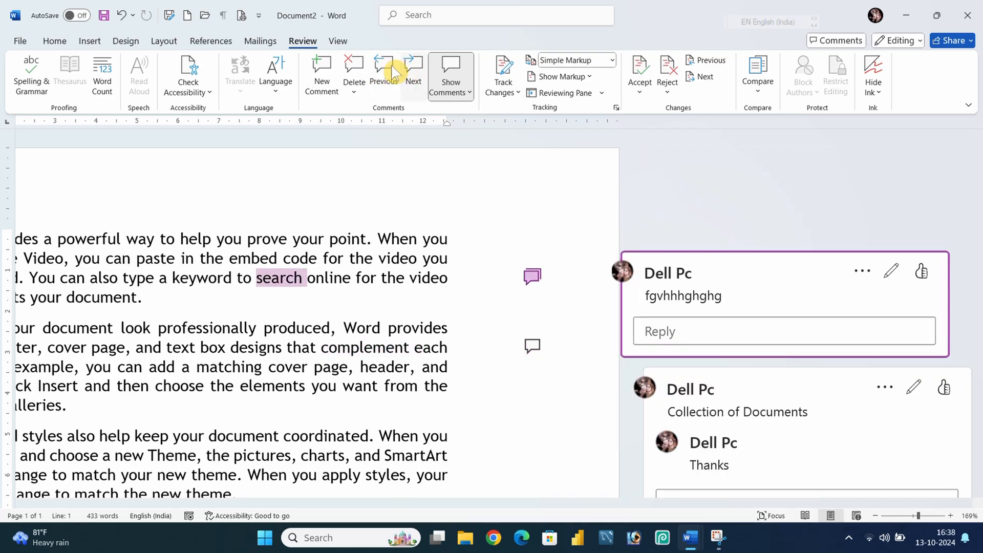
click(386, 65)
click(405, 67)
click(389, 67)
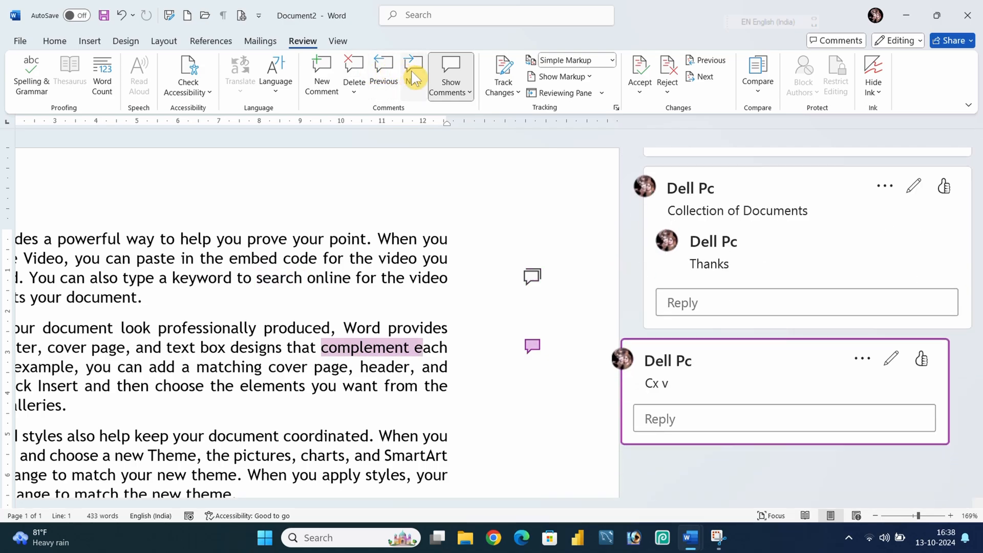
click(412, 71)
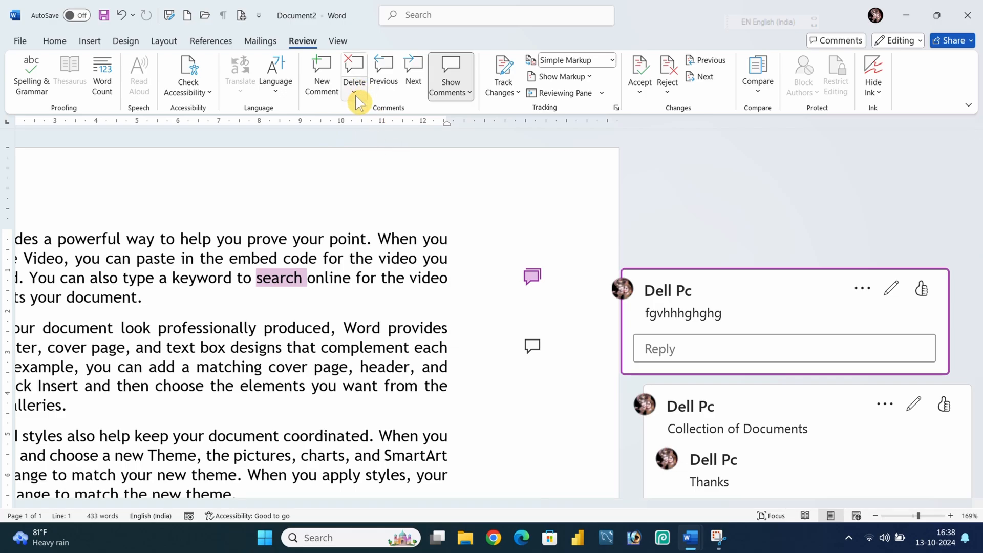
Delete the current comment, then delete all comments in the document.
click(356, 72)
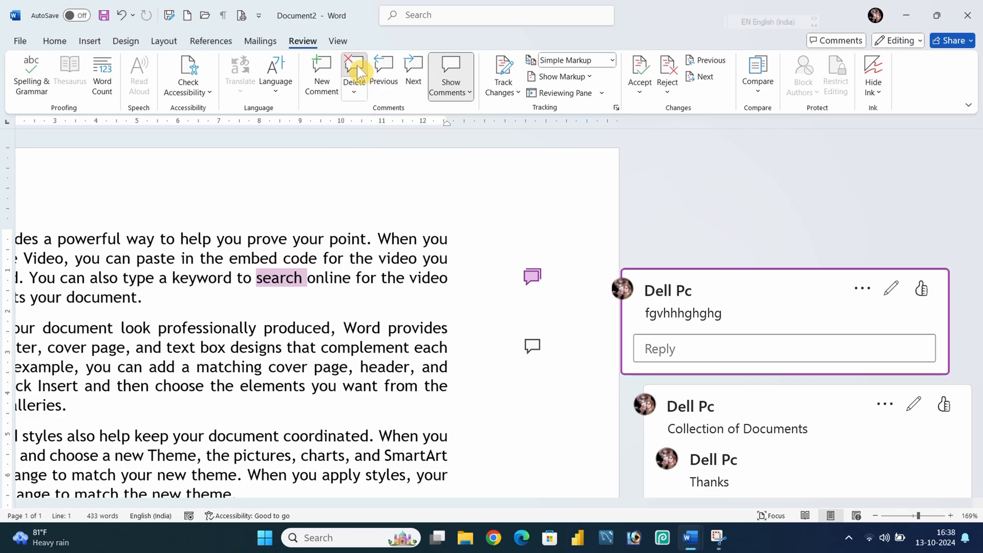
click(353, 96)
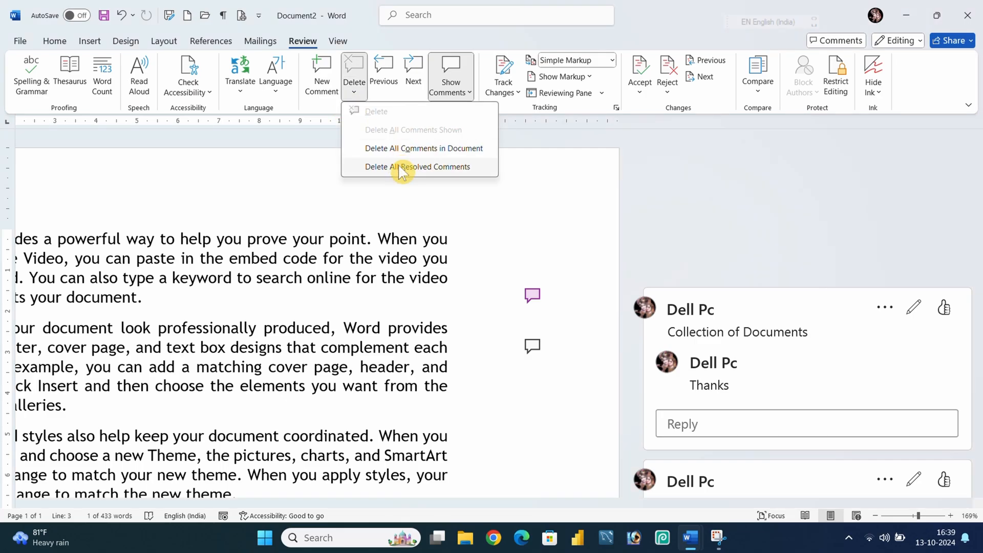
click(466, 149)
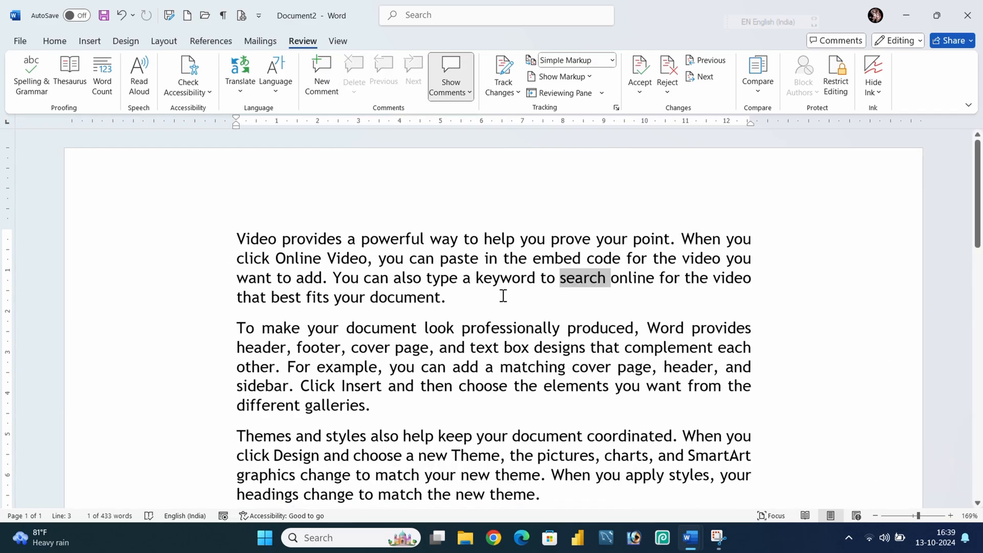
click(526, 328)
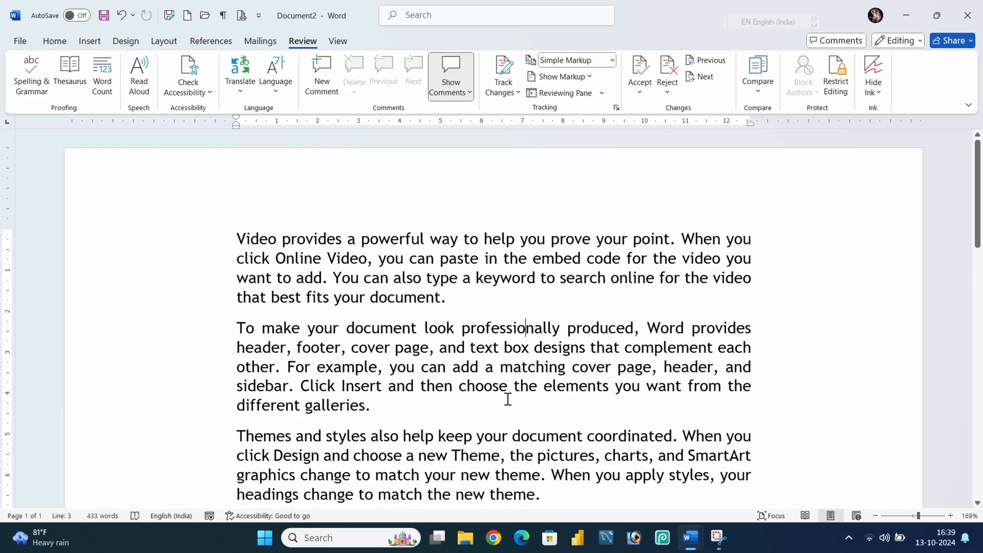
Open the comment display options and close them without choosing anything.
click(469, 95)
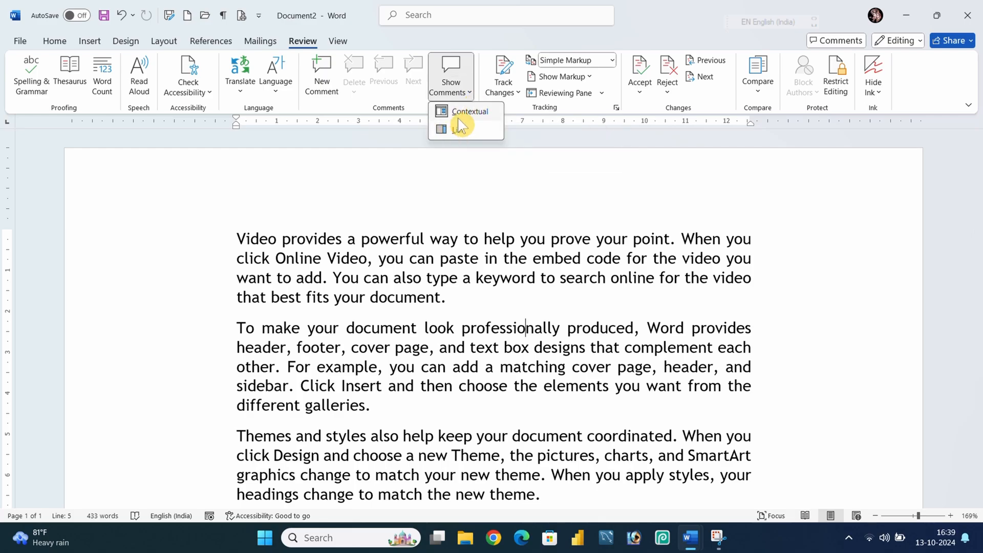
click(428, 322)
scroll(533, 302, down, 3)
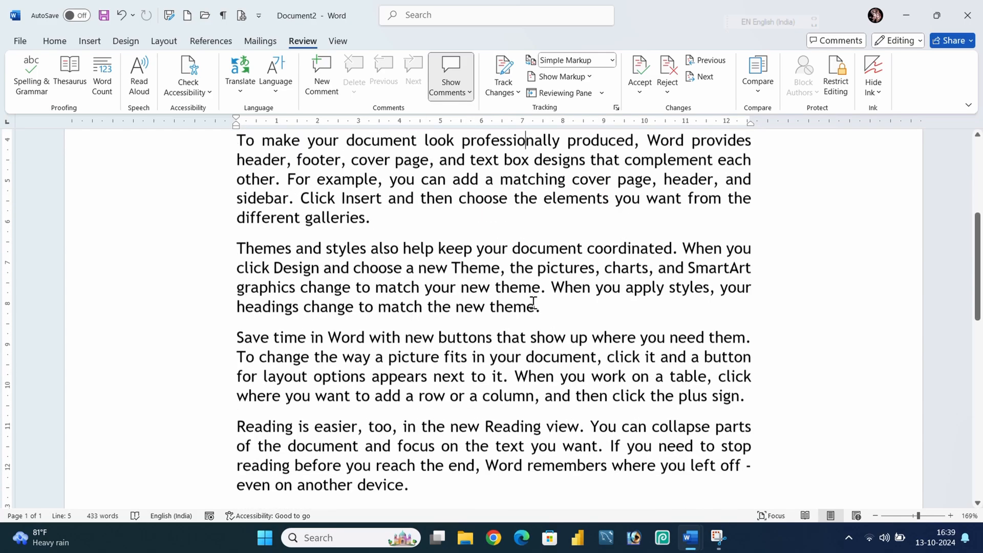
scroll(507, 313, up, 2)
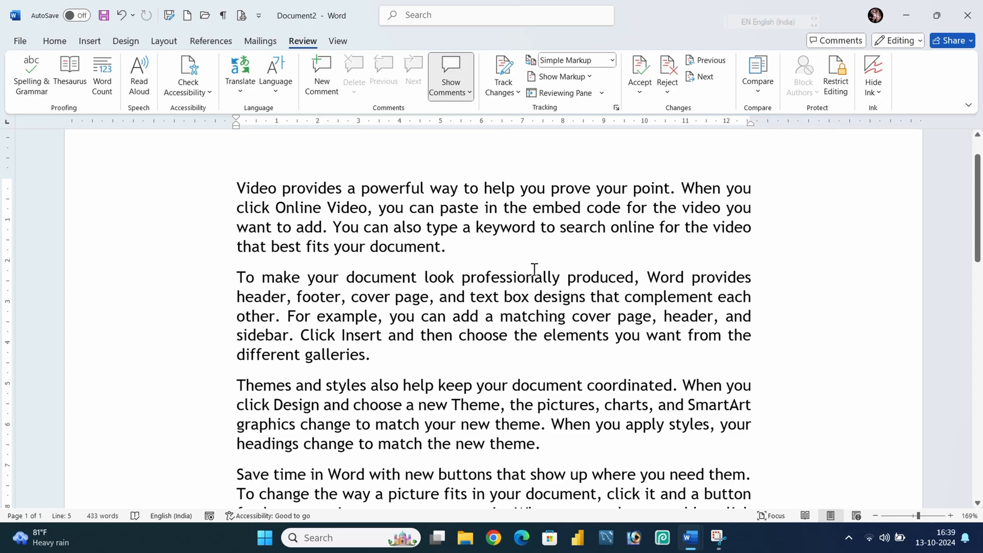
drag(455, 246, 219, 193)
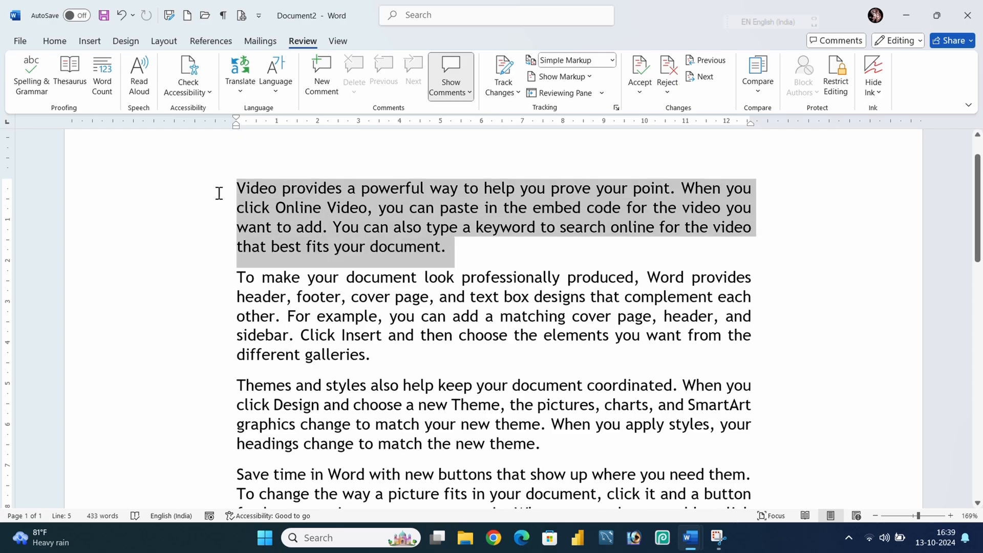
click(516, 258)
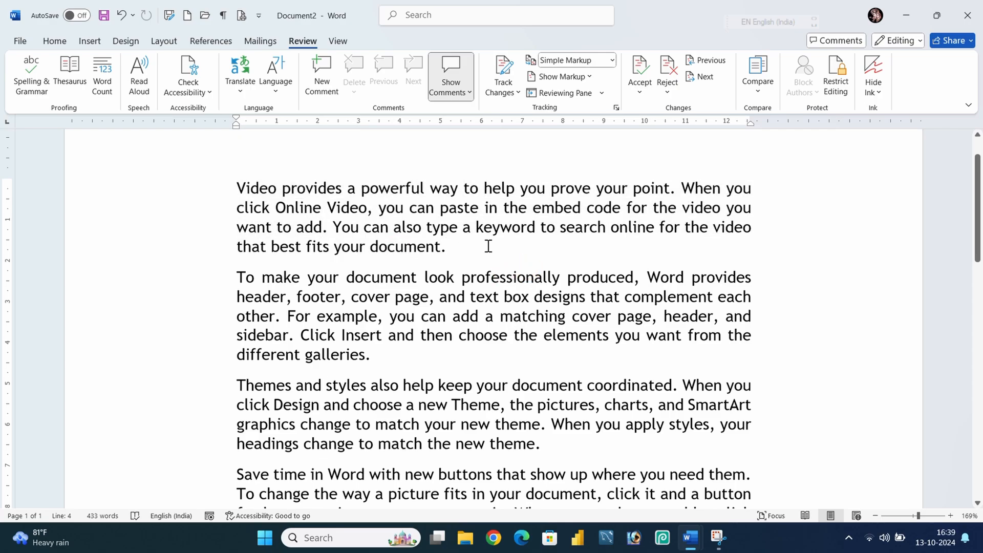
drag(487, 245, 210, 195)
click(461, 338)
drag(381, 356, 230, 279)
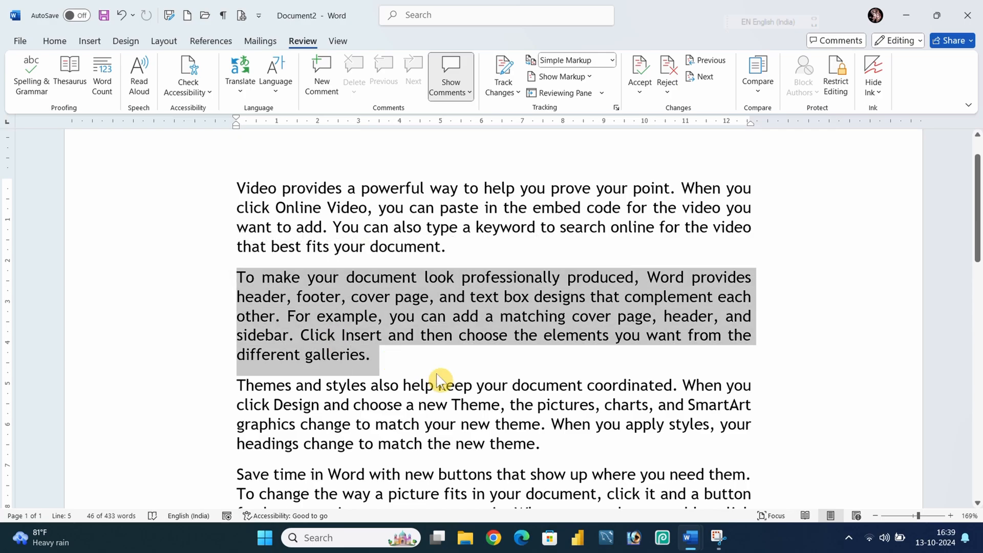
key(Right)
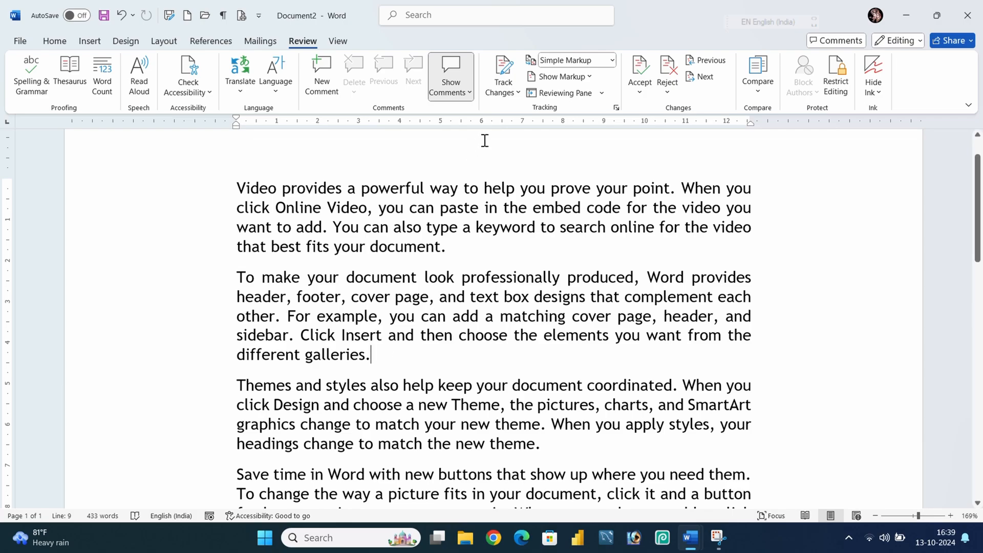
Turn on Track Changes and insert the word 'group' after 'galleries' at the end of the second paragraph.
click(503, 80)
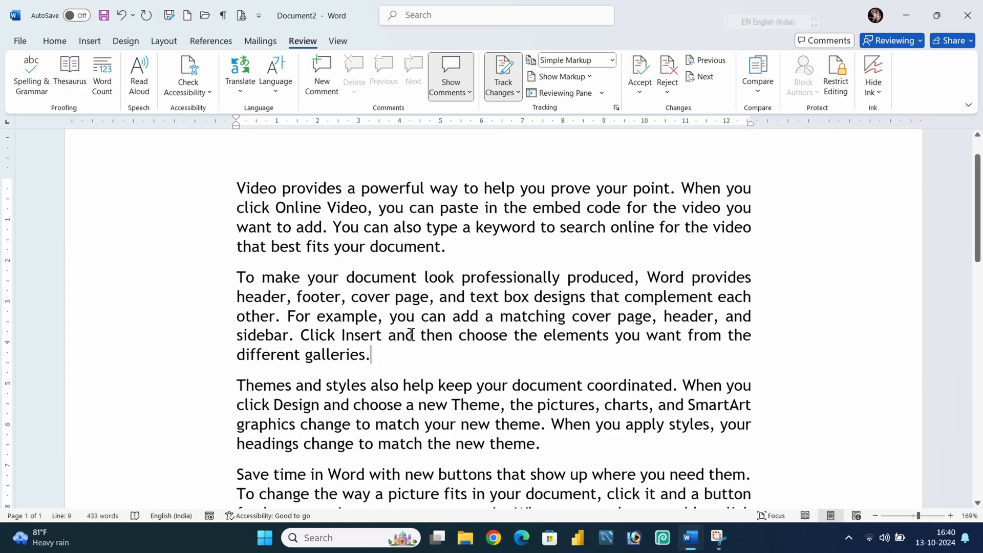
click(362, 355)
text(group)
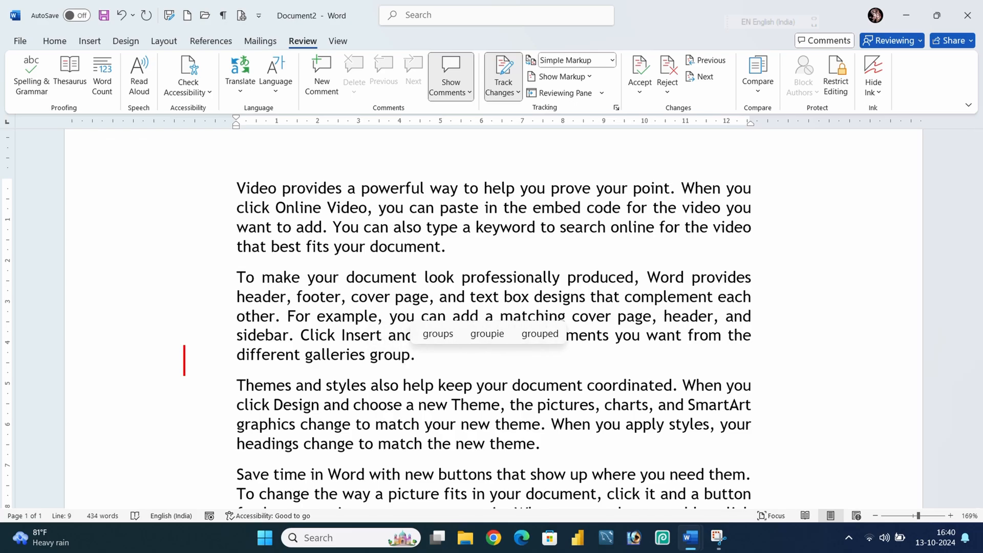
Switch the markup display to All Markup.
click(389, 424)
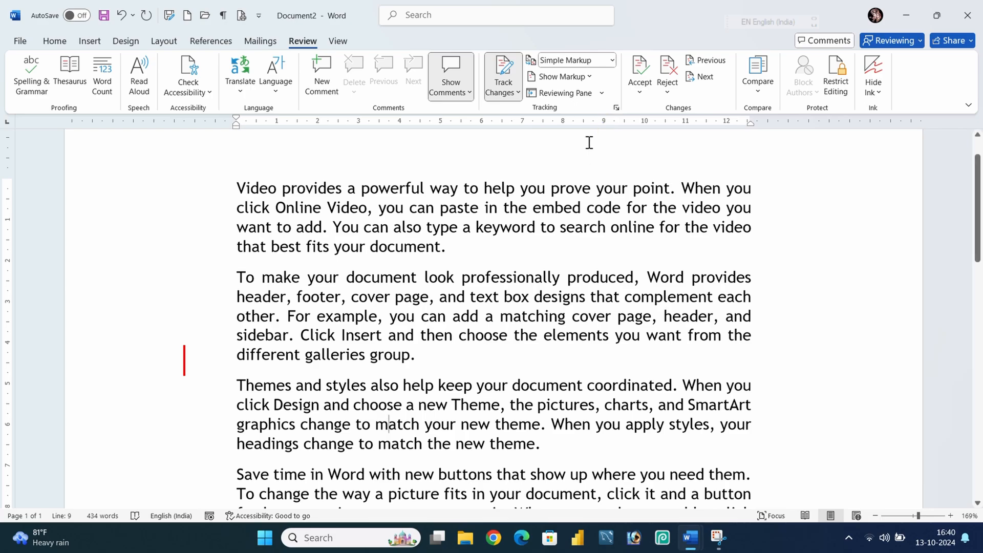
click(610, 61)
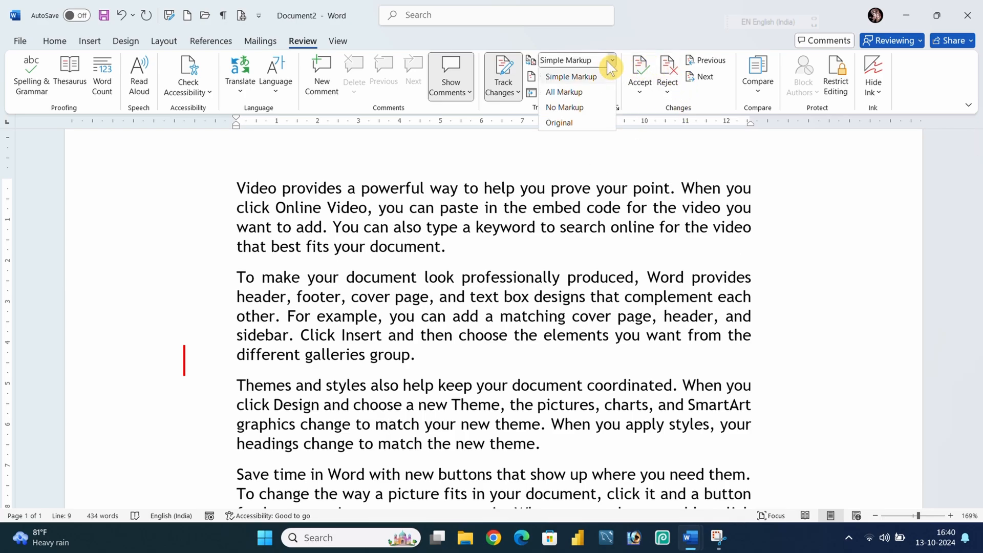
click(567, 91)
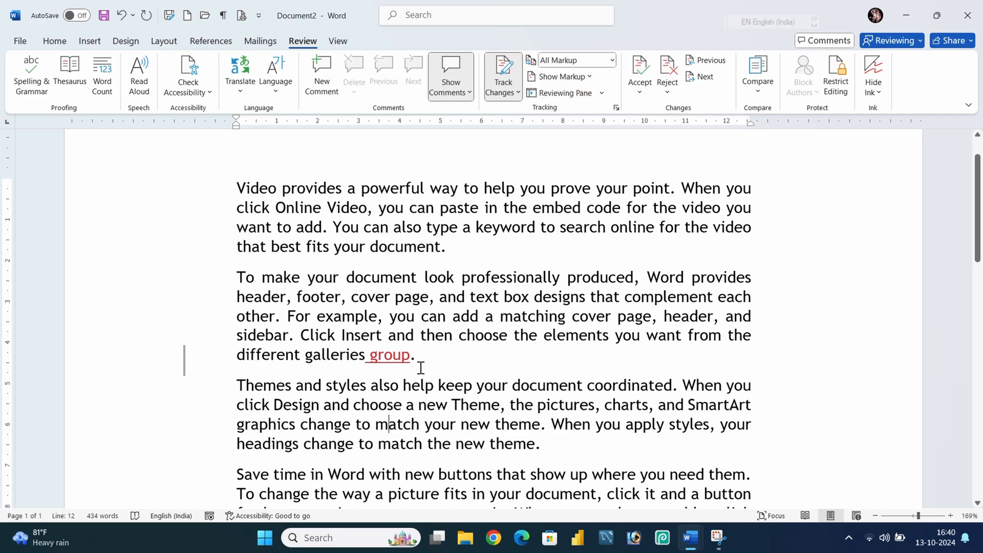
Insert tracked filler text 'jkjkjj' inside 'professionally' and 'kjkj' inside 'paste'.
drag(419, 359, 306, 359)
click(460, 359)
click(493, 276)
text(jkjkjj)
click(471, 208)
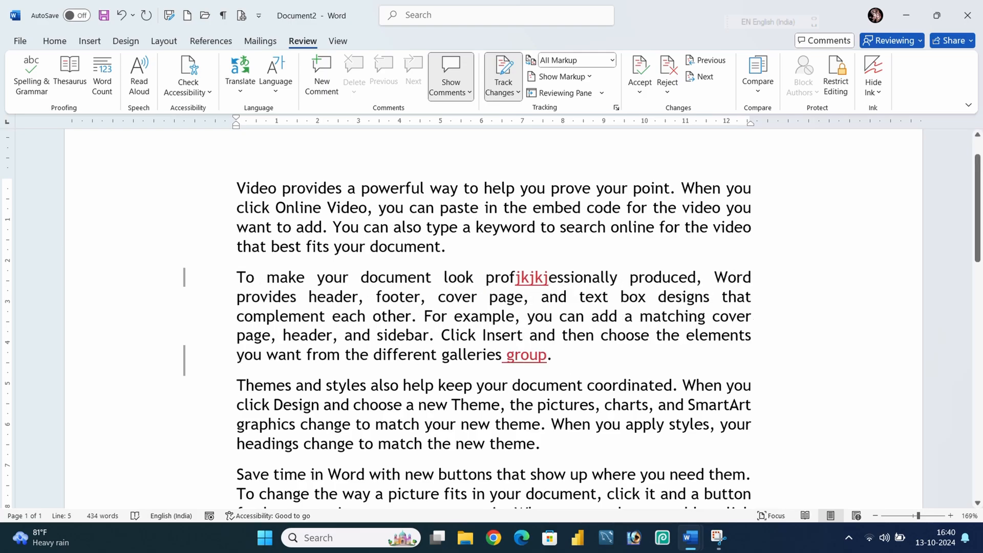
text(kjkj)
Insert tracked filler text 'jkjkj' before 'Theme' and 'jkjk' after 'or' in the following paragraphs.
scroll(451, 296, down, 2)
click(468, 304)
text(jkjkj)
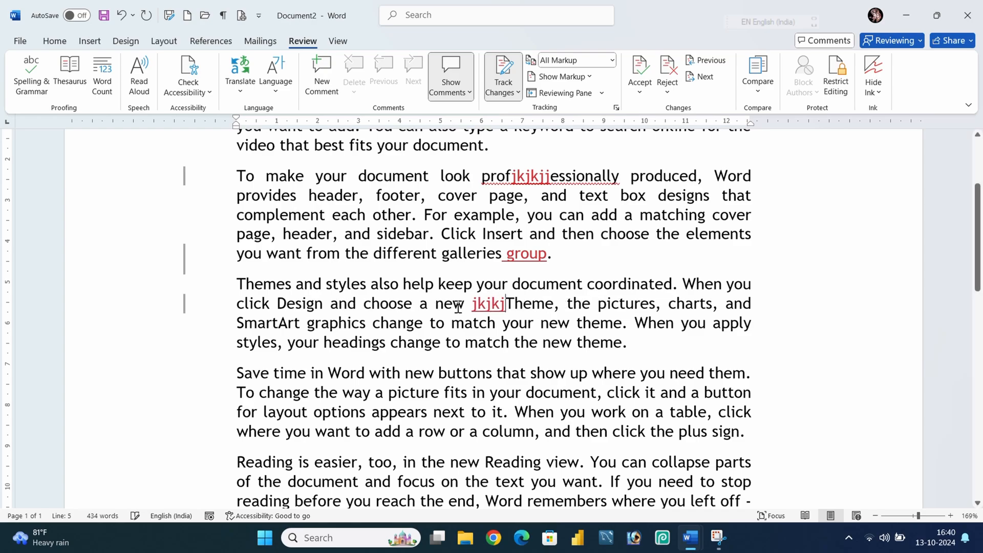
scroll(467, 326, down, 2)
click(467, 326)
text(jkjk)
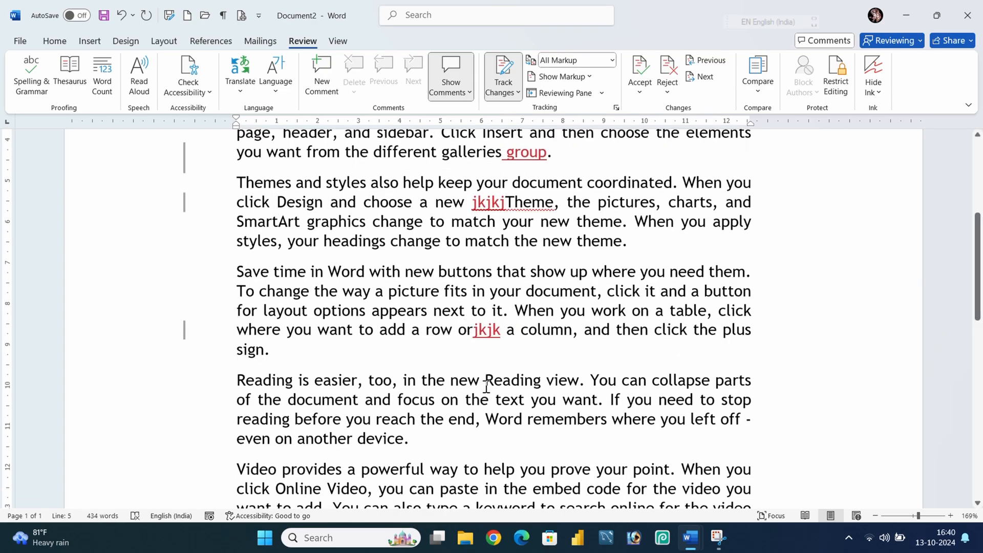
Insert tracked filler text 'kmkjk' before 'Reading' and 'jkjkj' before 'help' further down.
click(483, 381)
text(kmkjk)
scroll(484, 381, down, 1)
click(483, 419)
text(jkjkj)
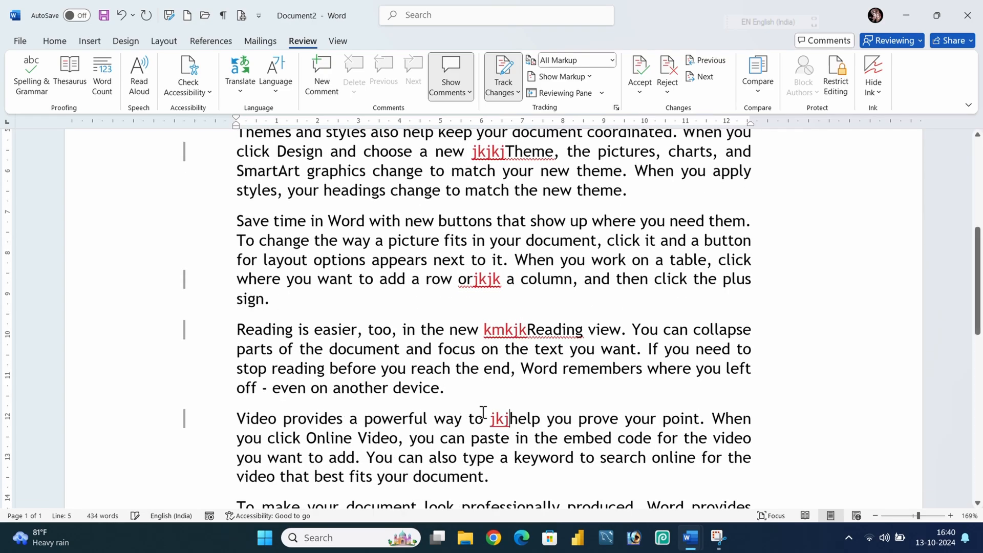
Make the phrase 'Save time in Word with new buttons that' bold, italic and underlined.
scroll(482, 402, up, 2)
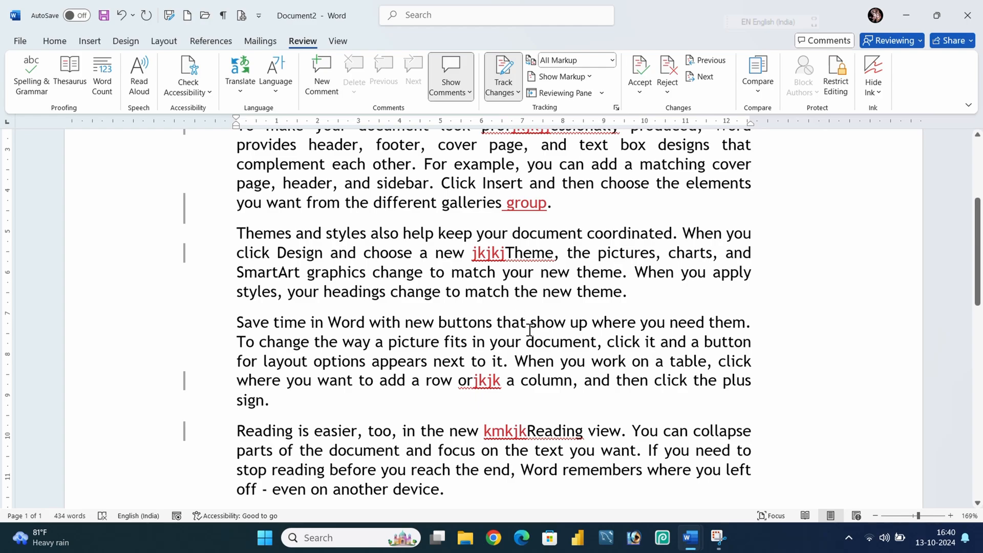
drag(525, 323, 213, 318)
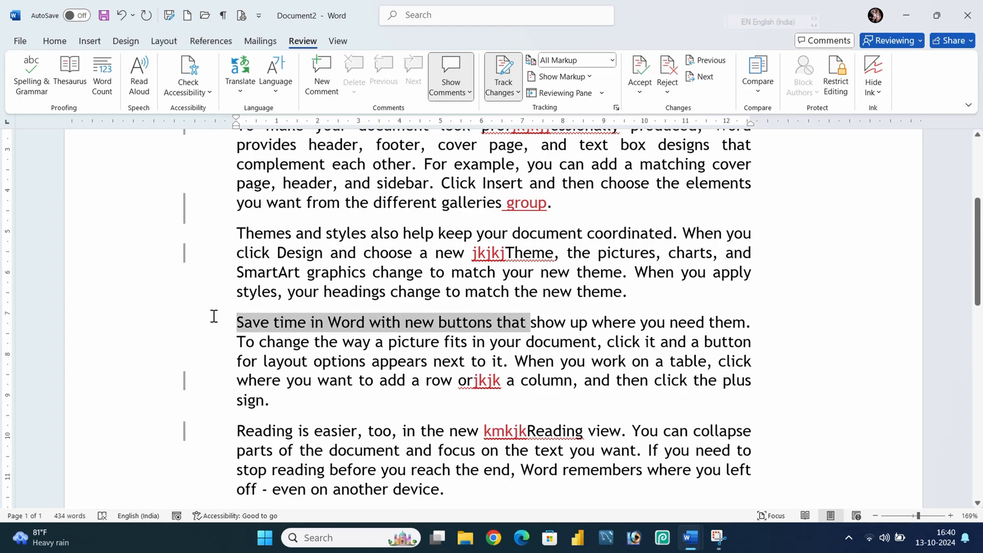
key(ctrl+b)
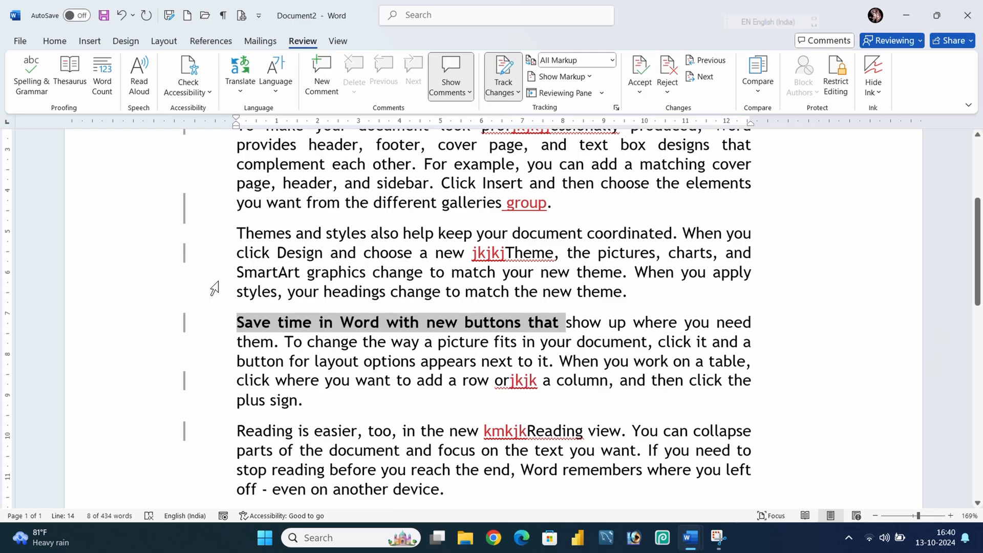
key(ctrl+i)
key(ctrl+u)
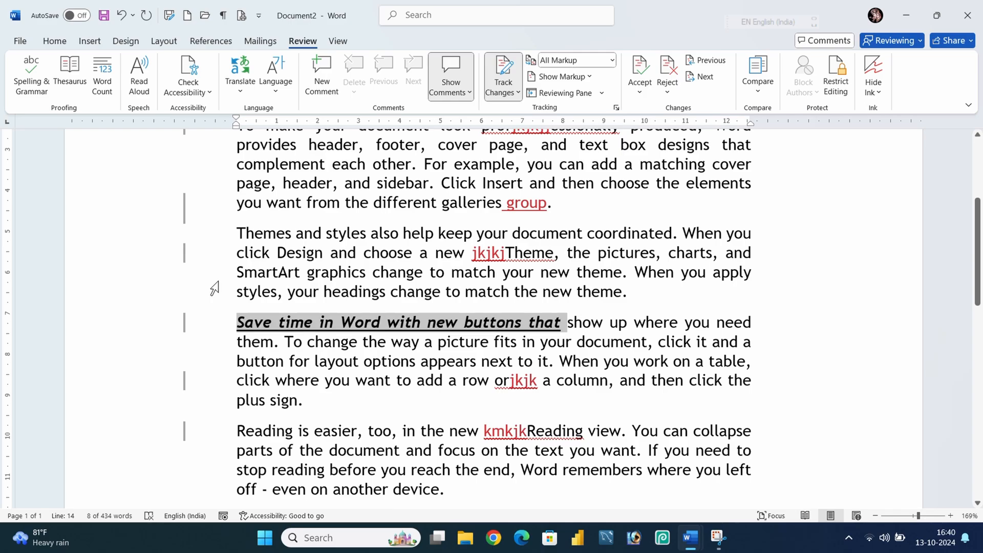
click(403, 380)
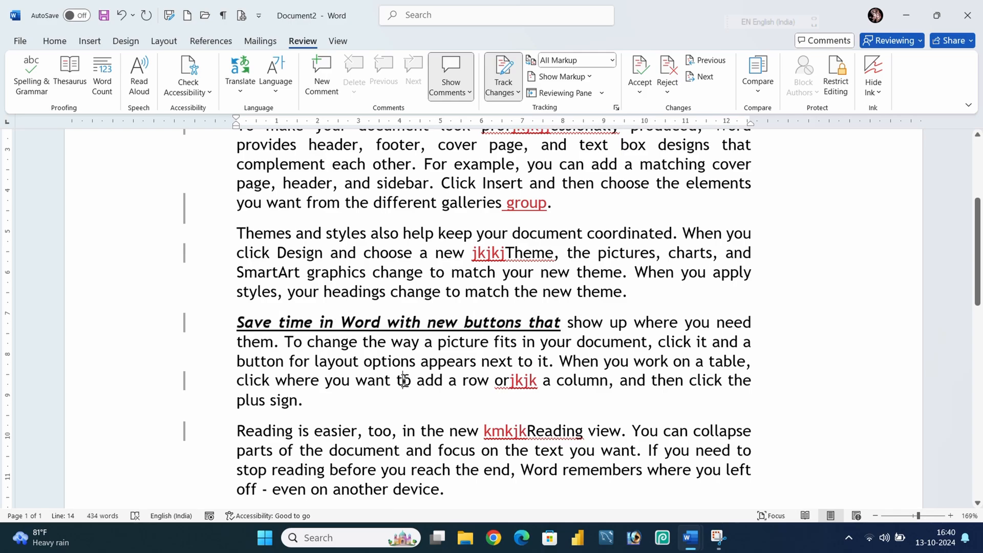
Toggle the markup display to Simple Markup and back to All Markup.
click(186, 328)
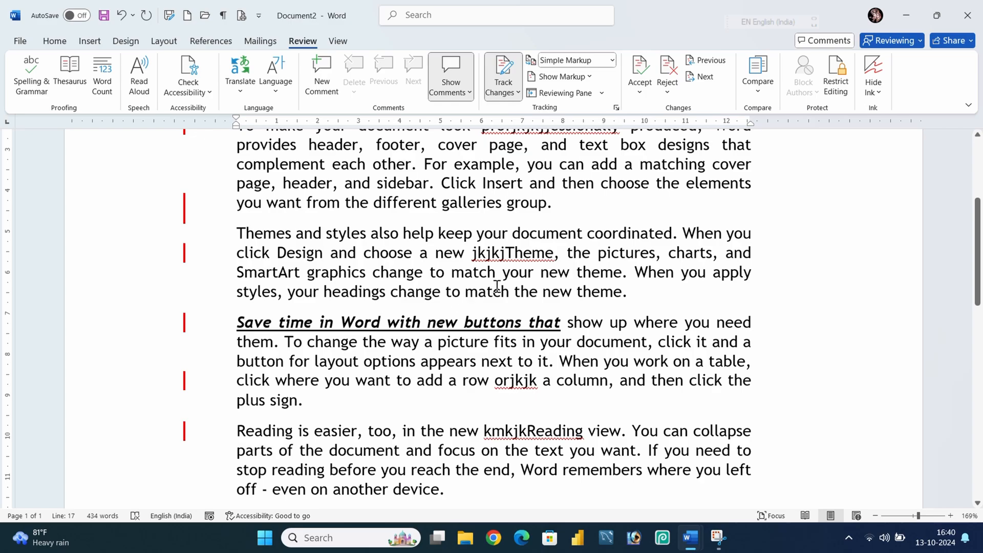
click(589, 61)
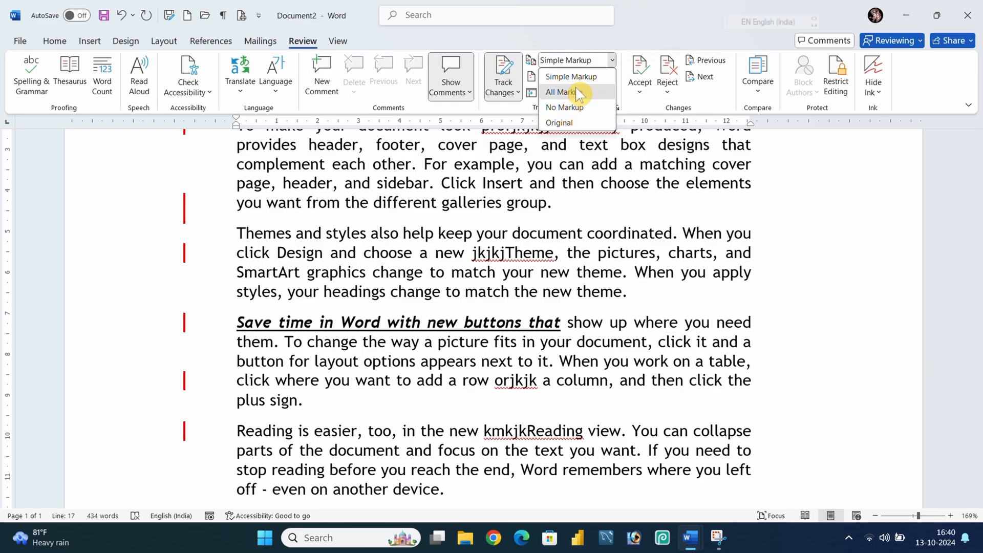
click(561, 77)
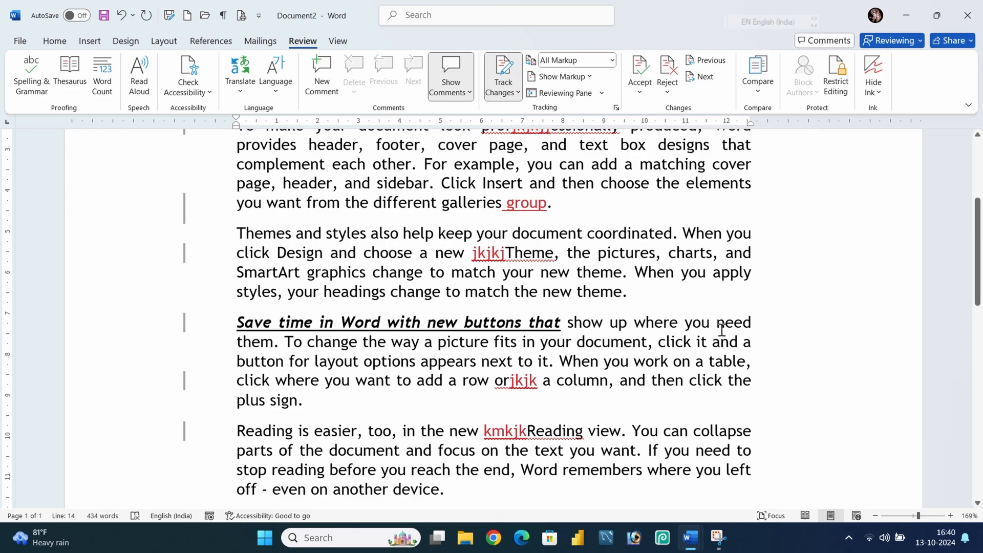
Hide insertions and deletions in the markup display.
click(592, 78)
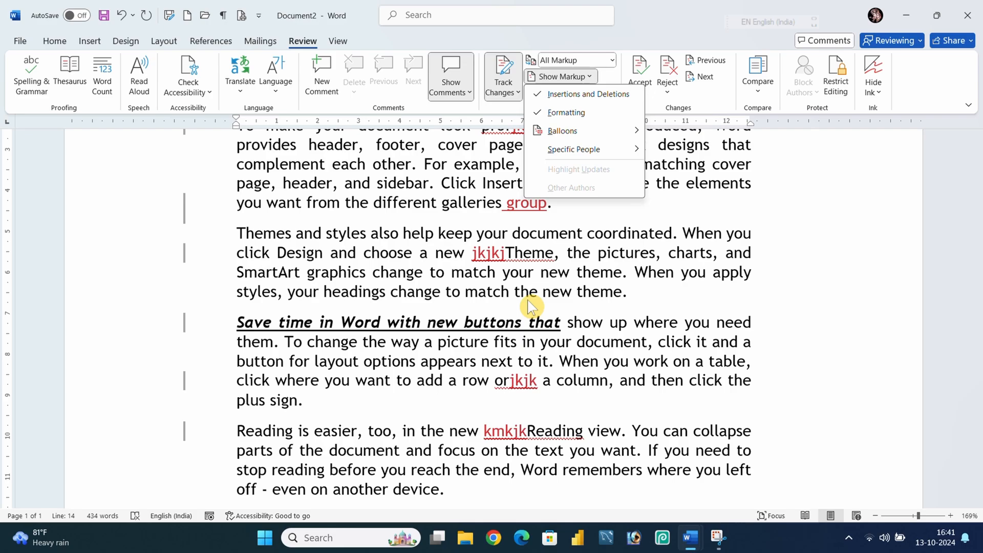
click(539, 95)
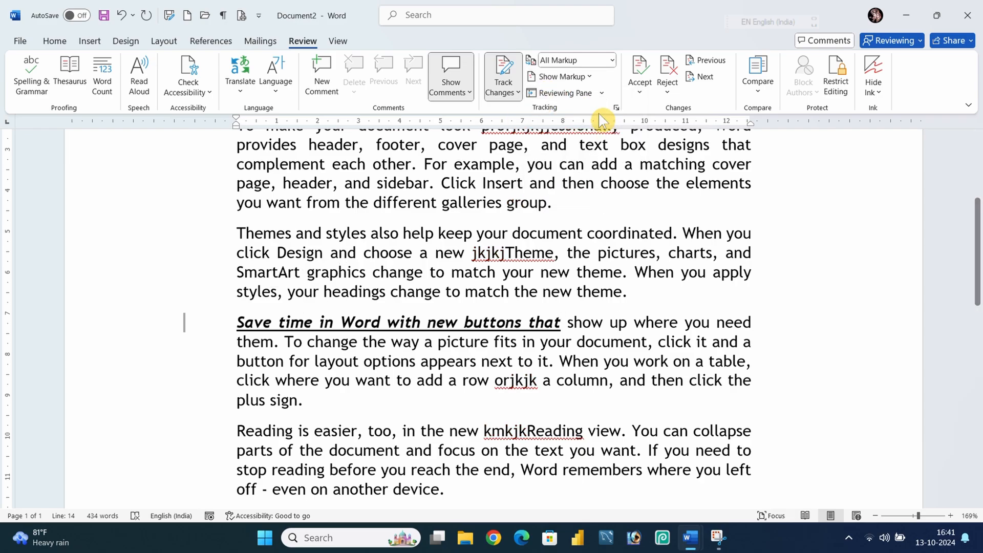
Hide formatting markup and show insertions and deletions again.
click(586, 76)
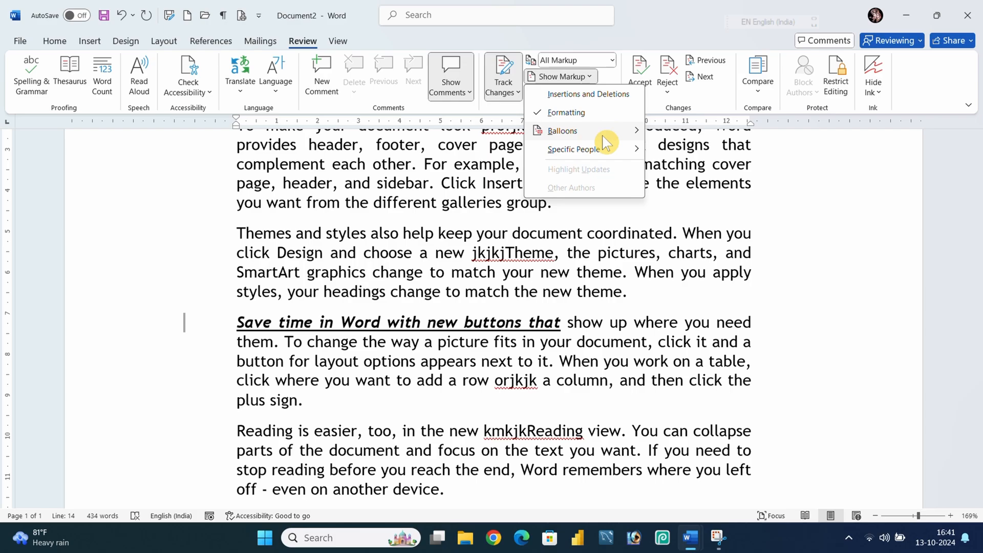
click(557, 113)
click(558, 78)
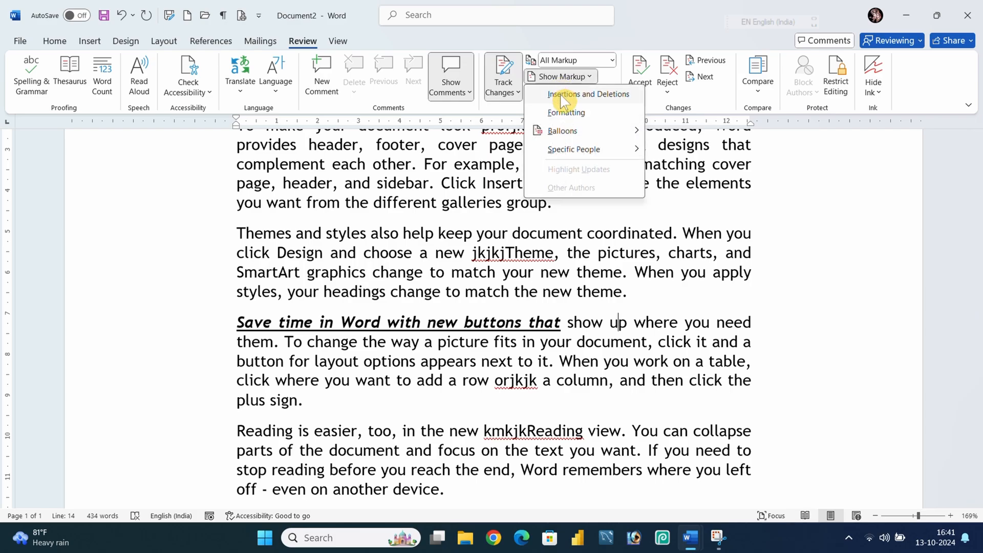
click(560, 96)
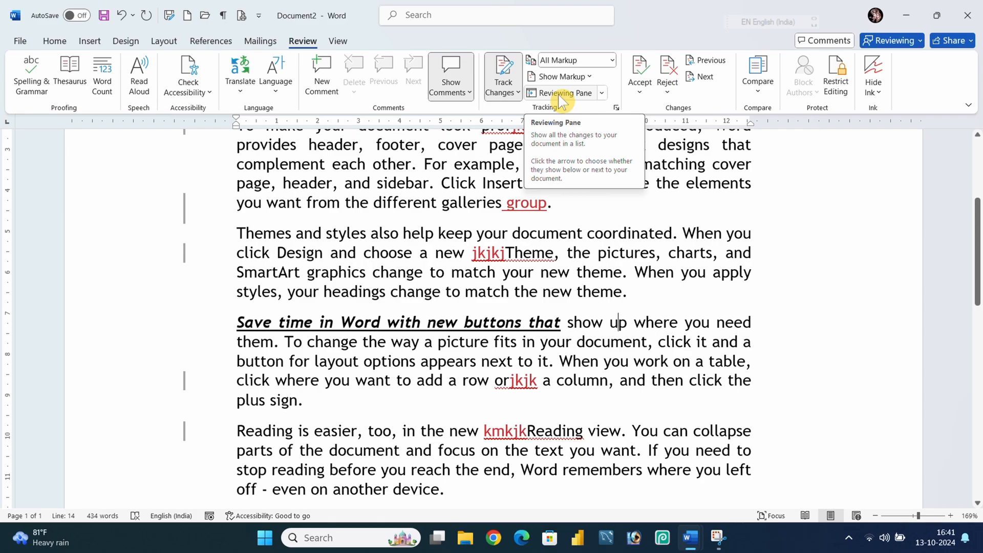
Switch the markup display to Original.
click(587, 75)
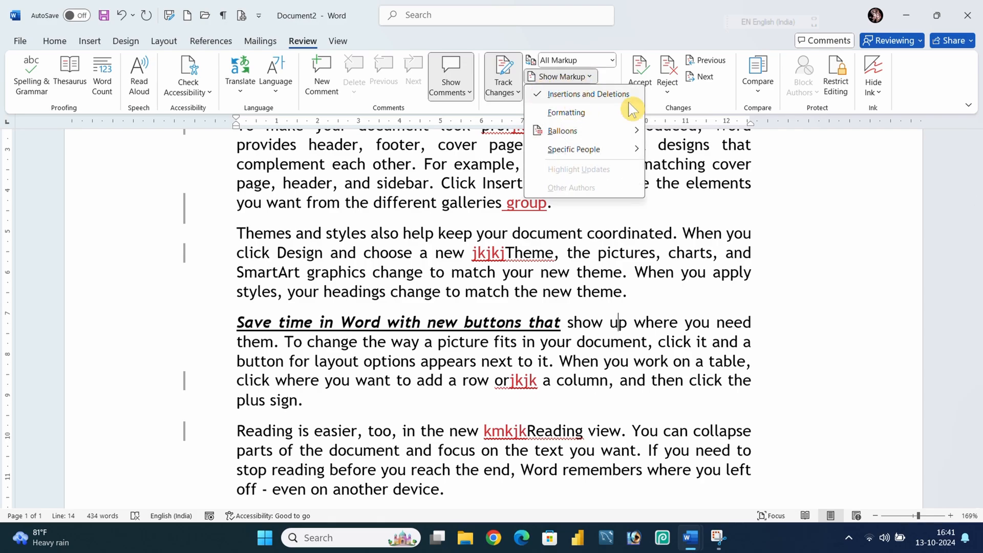
click(502, 265)
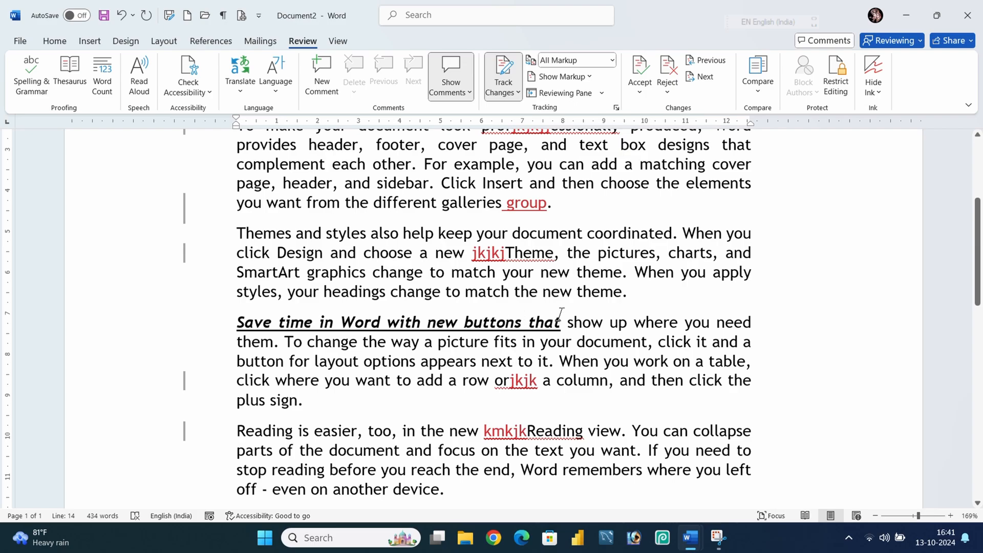
click(610, 61)
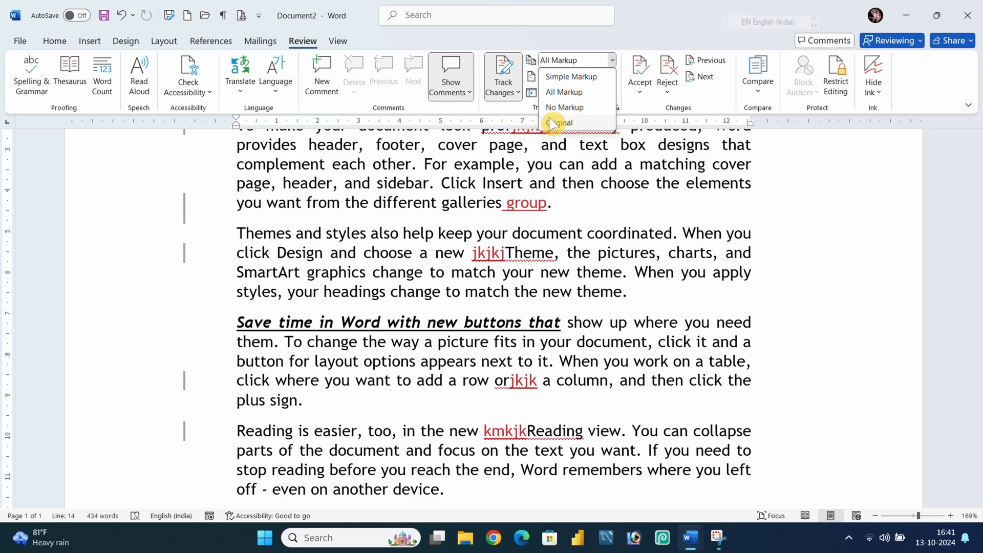
click(560, 124)
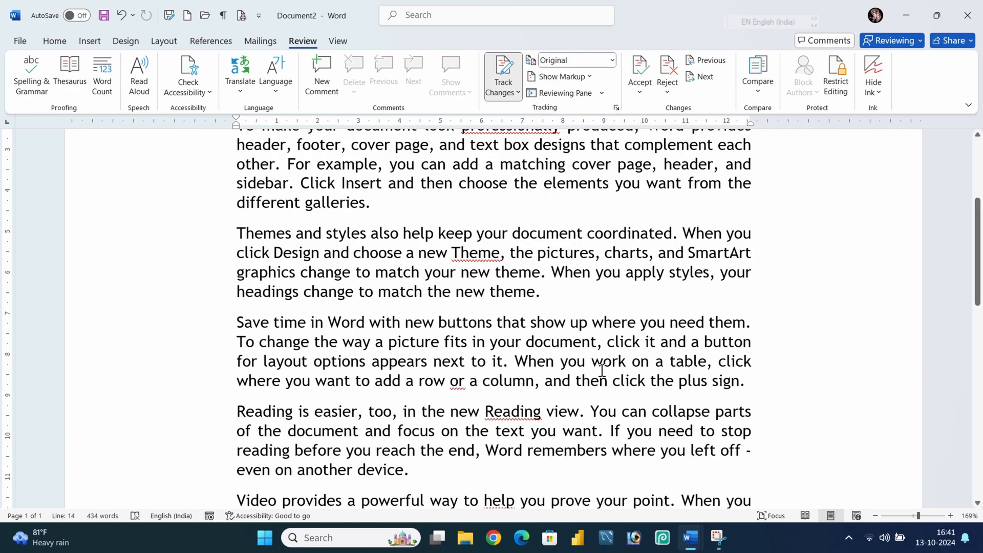
Switch the markup display to No Markup.
scroll(542, 297, up, 5)
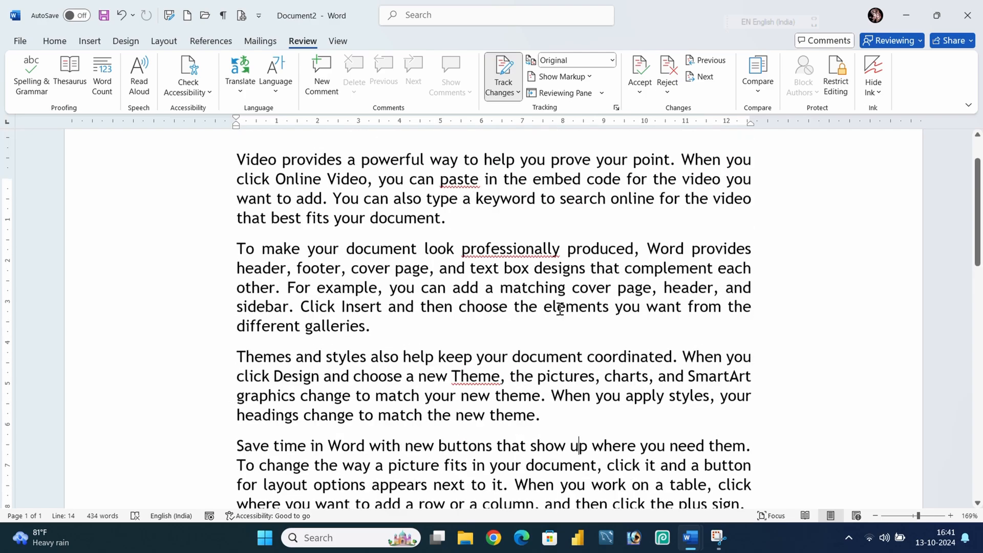
click(575, 60)
click(563, 107)
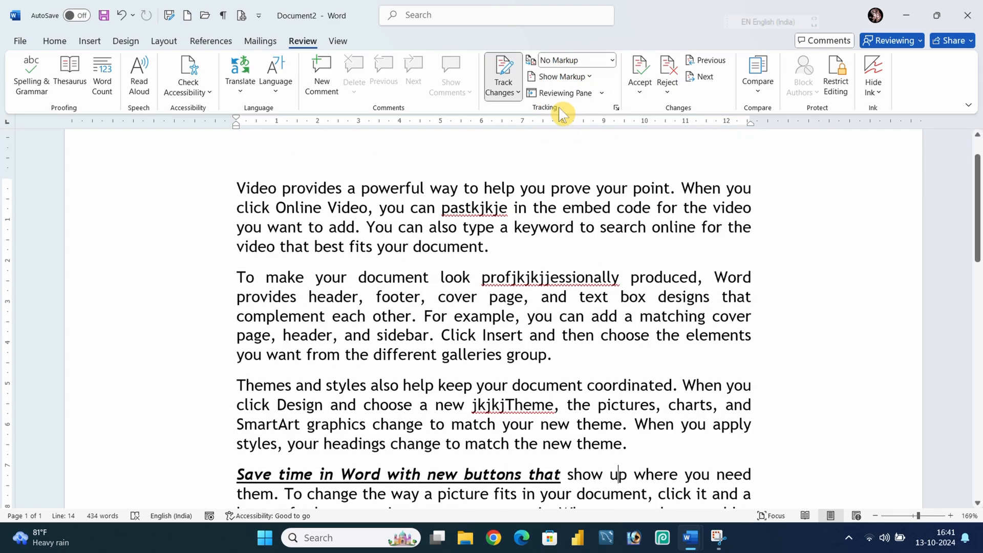
Switch the markup display back to All Markup.
click(605, 60)
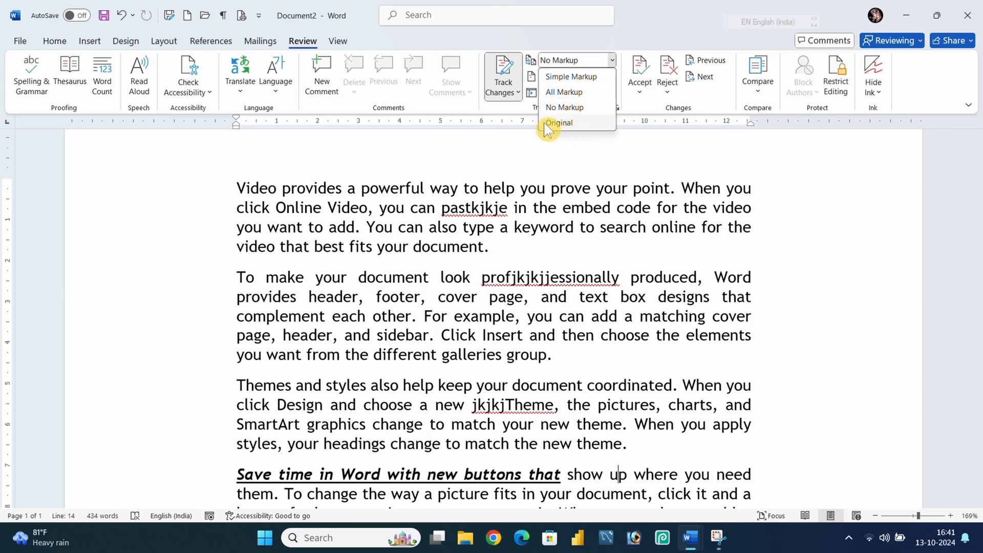
click(561, 93)
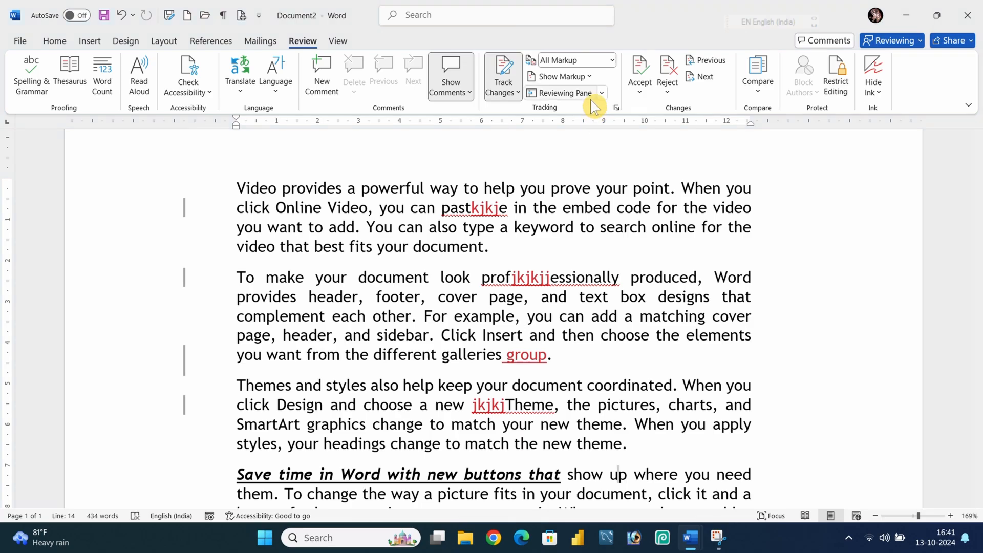
Show formatting markup again in the markup display.
click(593, 75)
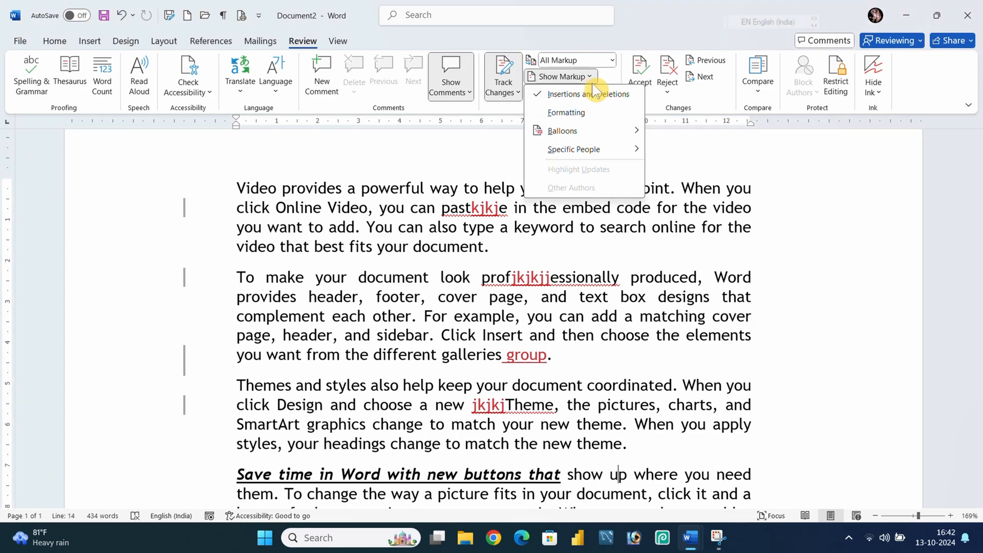
click(551, 113)
click(557, 208)
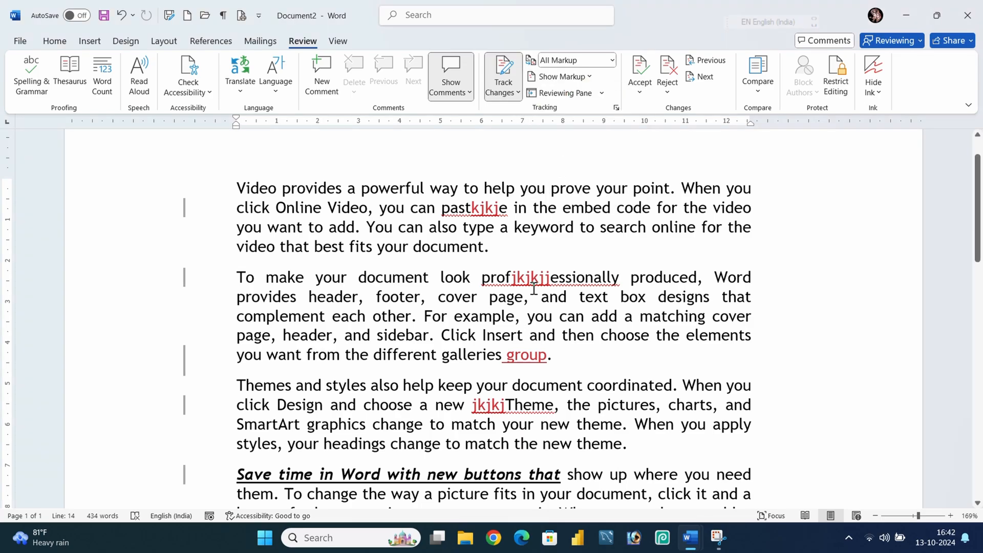
mouse_move(535, 283)
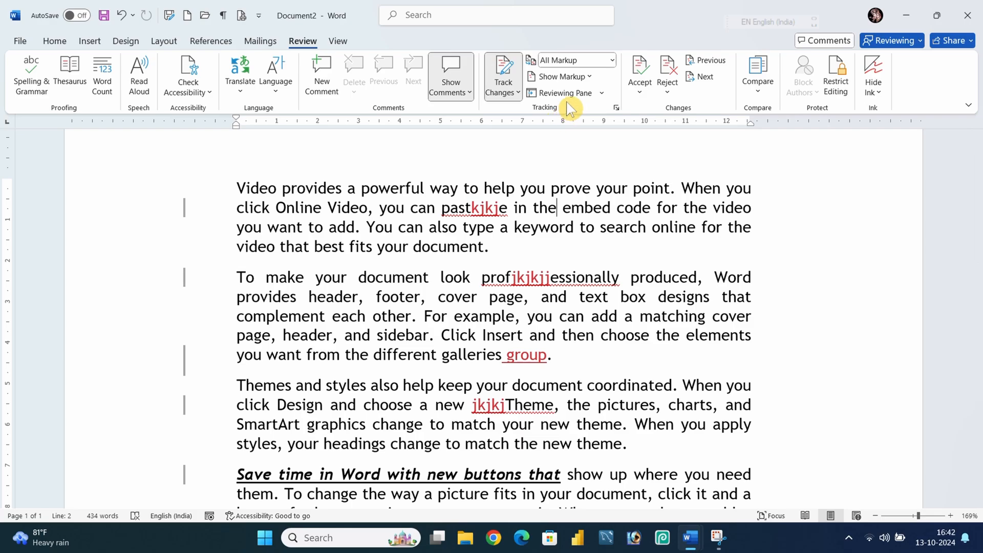
Open the Reviewing Pane in its vertical layout.
click(603, 93)
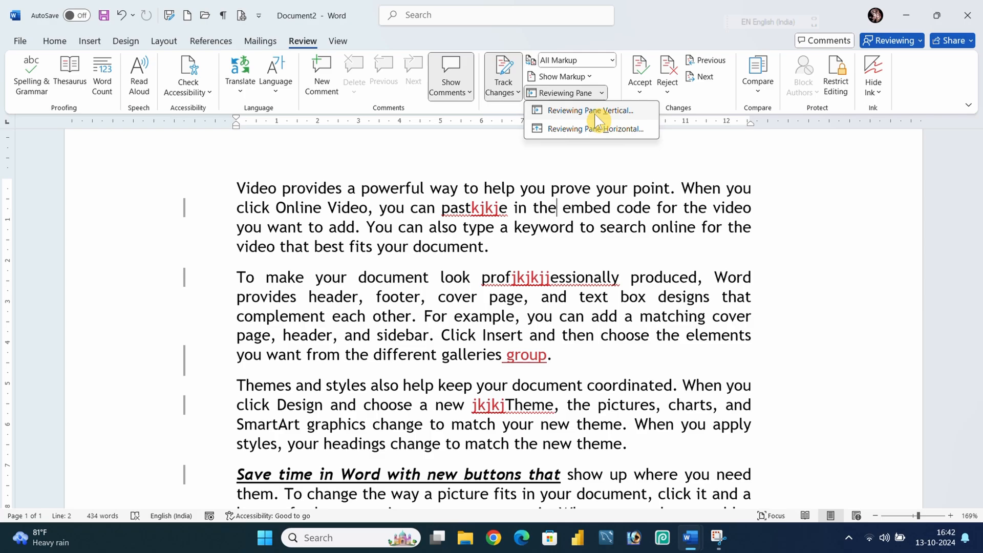
click(595, 111)
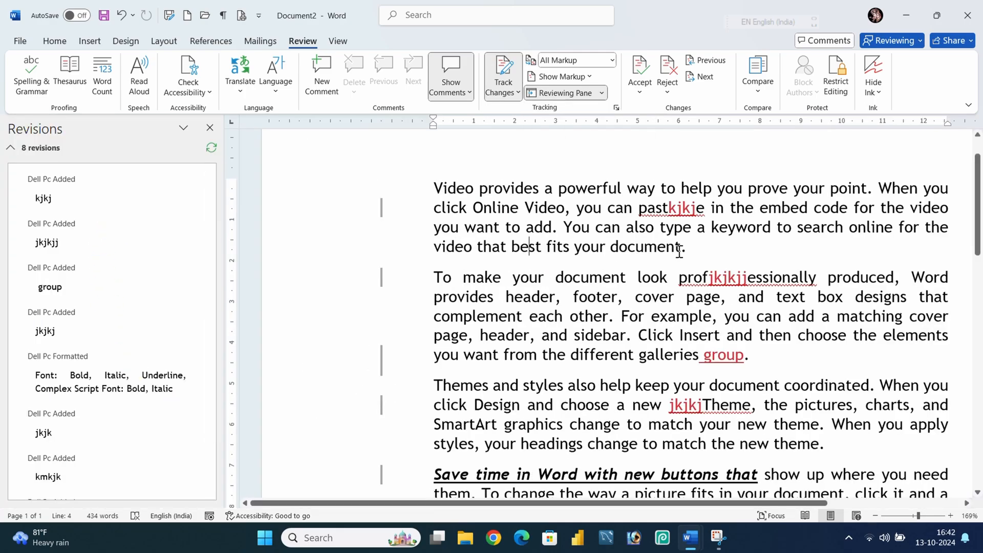
Delete the word 'document' at the end of the first paragraph as a tracked change.
drag(680, 248, 599, 247)
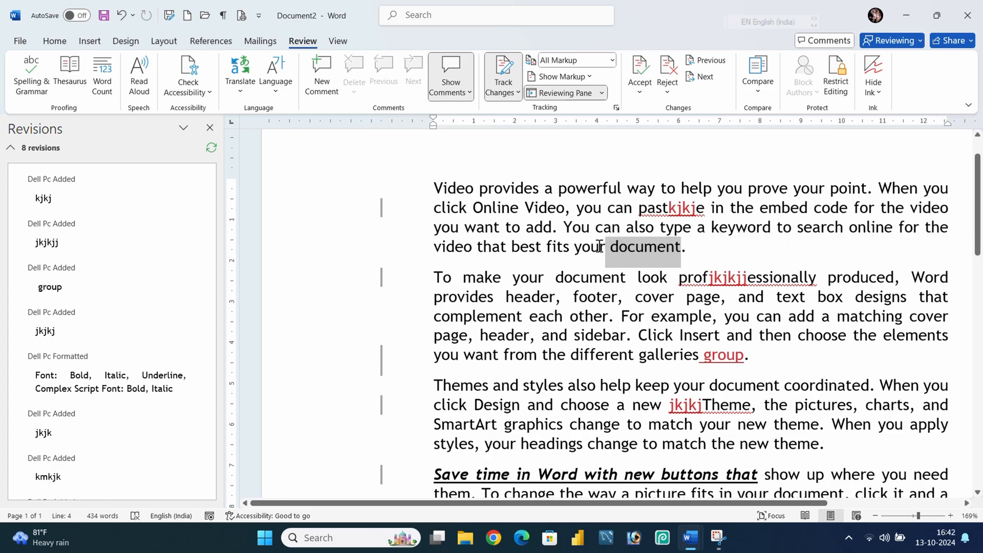
key(Delete)
click(590, 277)
scroll(116, 258, down, 1)
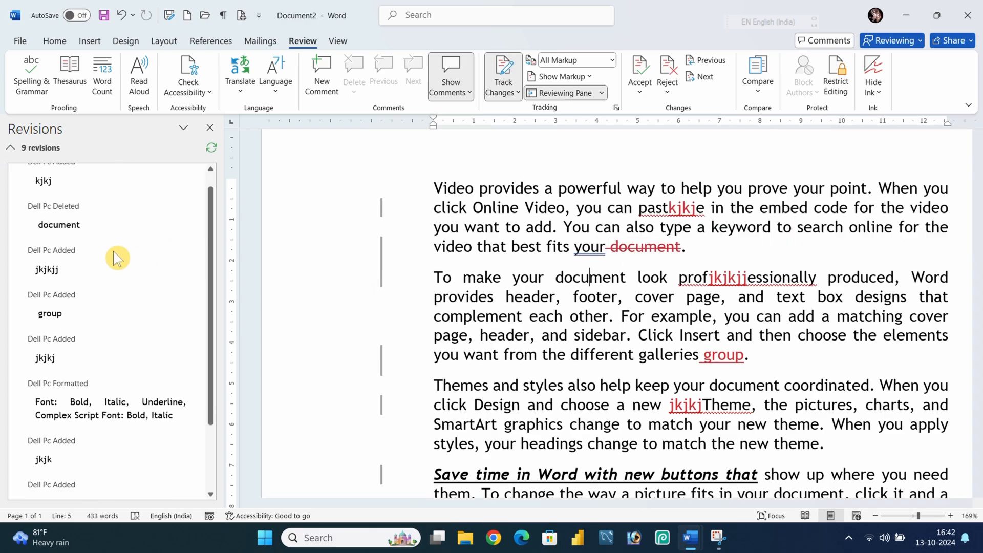
scroll(116, 253, up, 1)
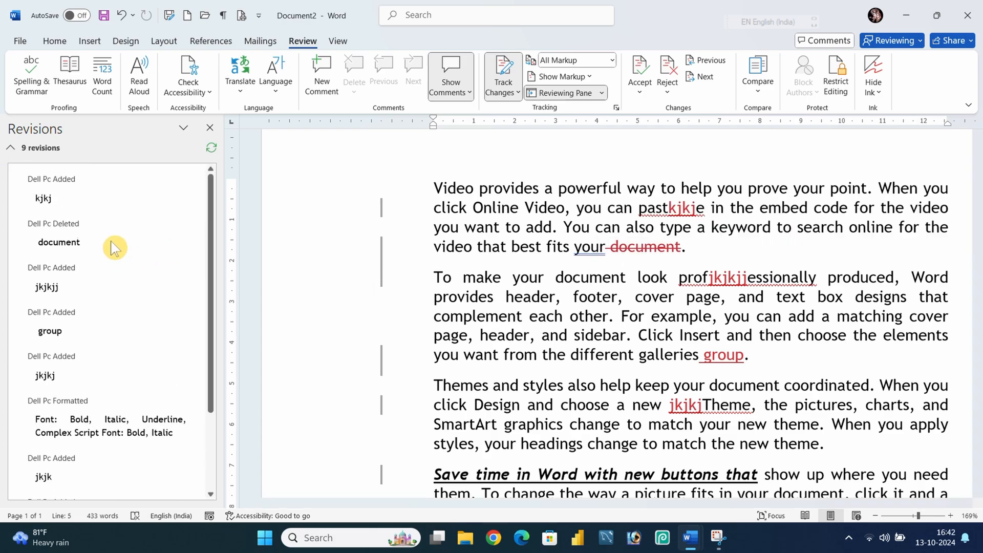
Browse the list of tracked revisions in the vertical Reviewing Pane.
scroll(113, 344, down, 2)
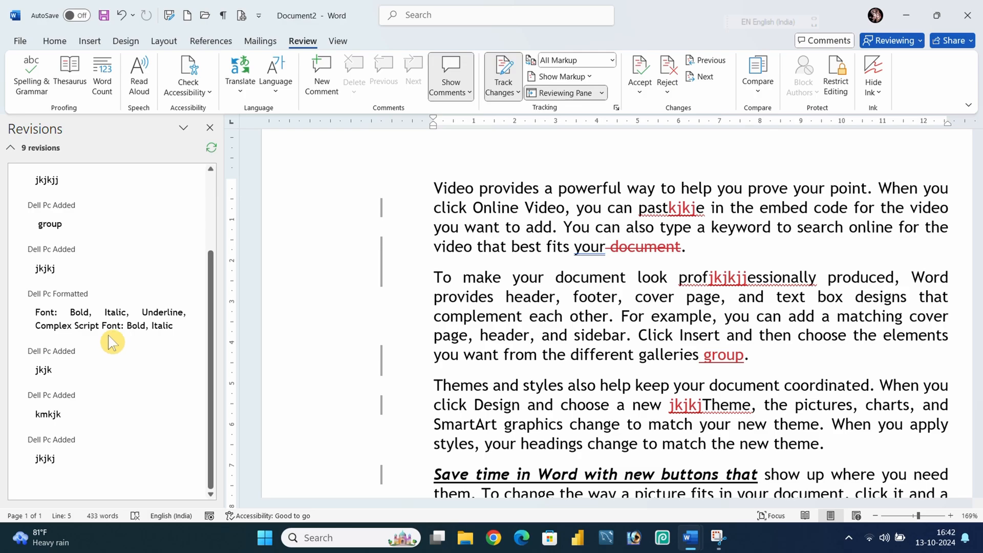
scroll(110, 340, up, 2)
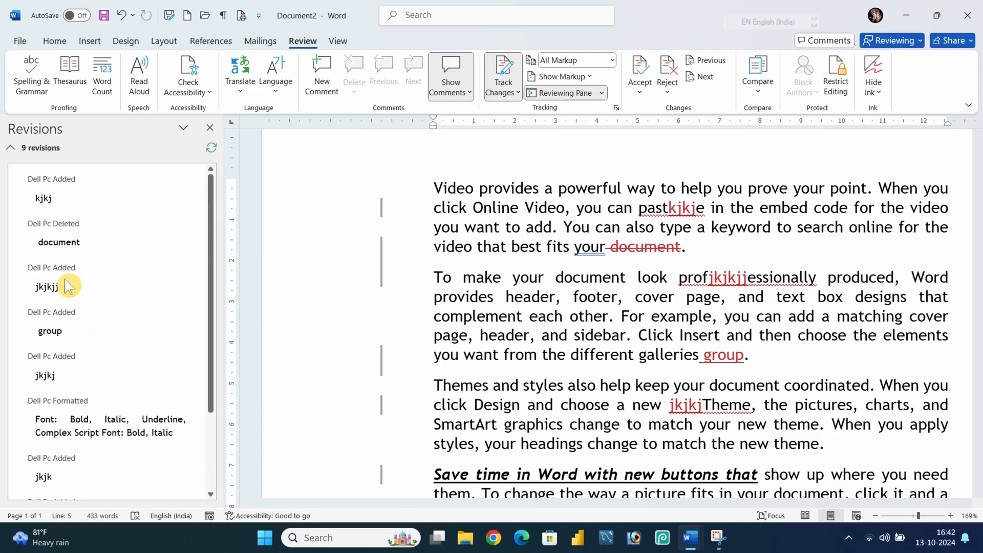
scroll(128, 412, down, 1)
scroll(128, 413, down, 2)
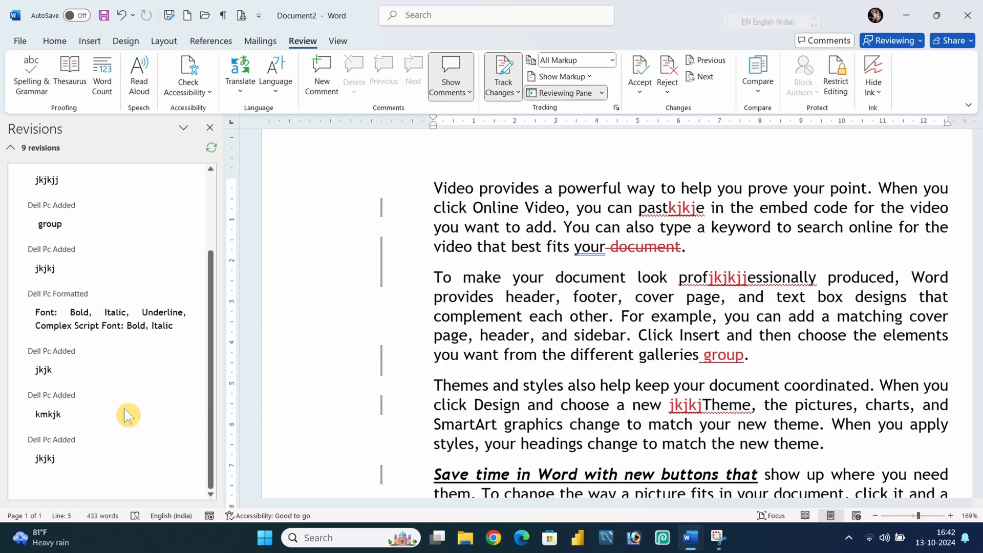
scroll(87, 408, up, 2)
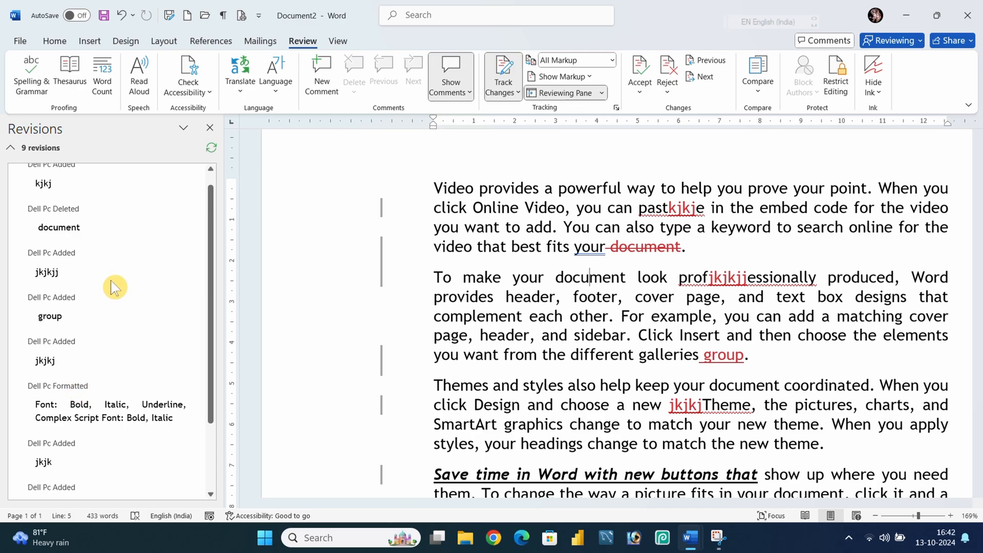
scroll(110, 286, up, 1)
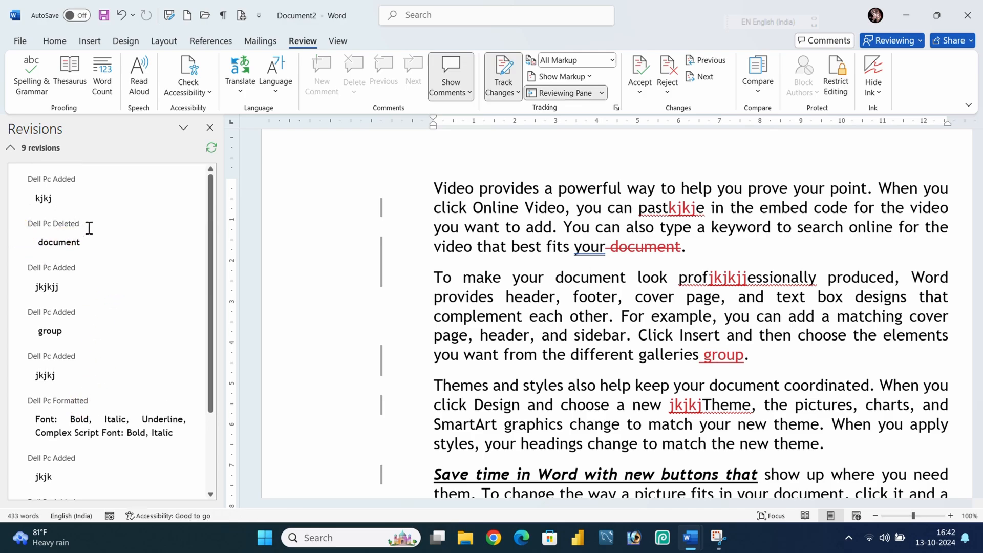
drag(88, 226, 15, 222)
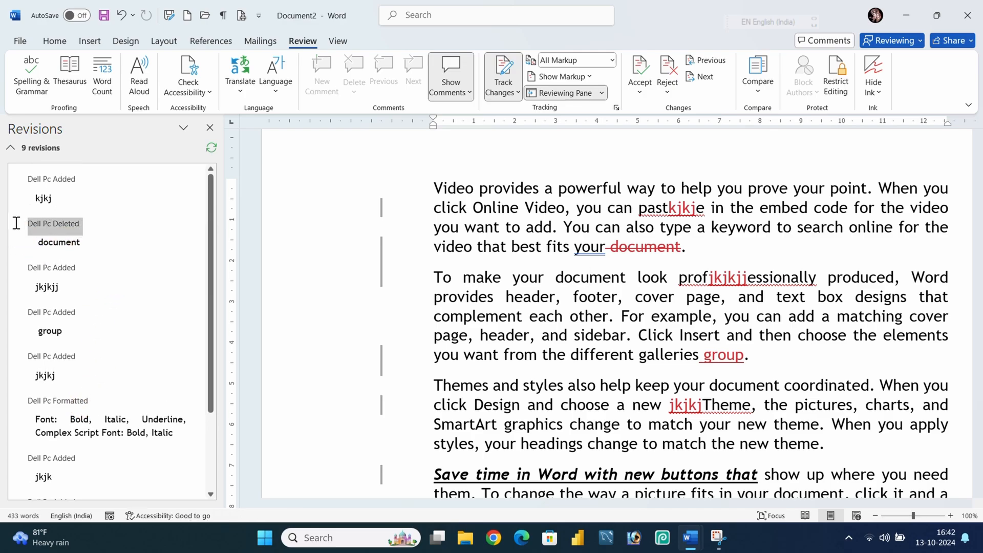
click(76, 247)
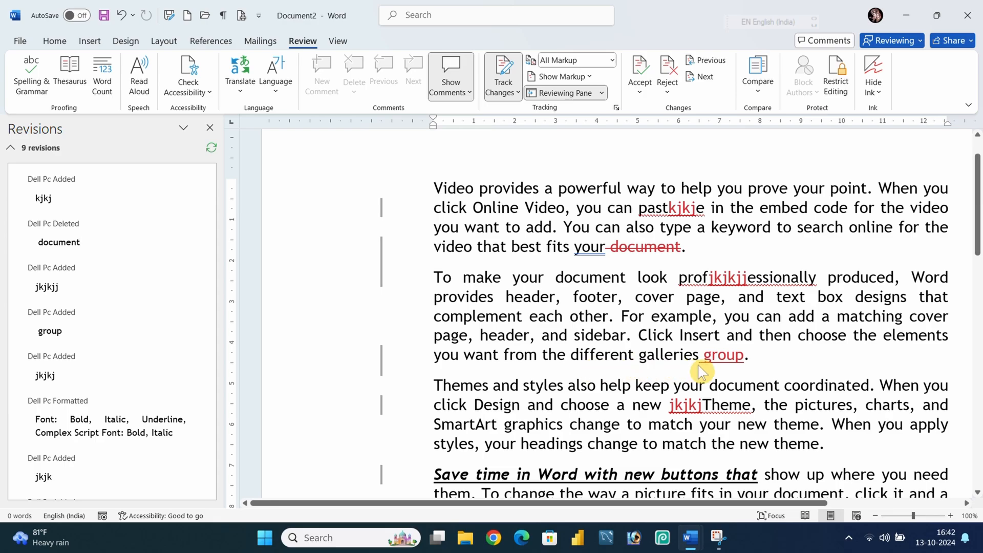
Insert the text 'hjnnmn' after 'your' at the end of the first paragraph as a tracked insertion.
click(611, 247)
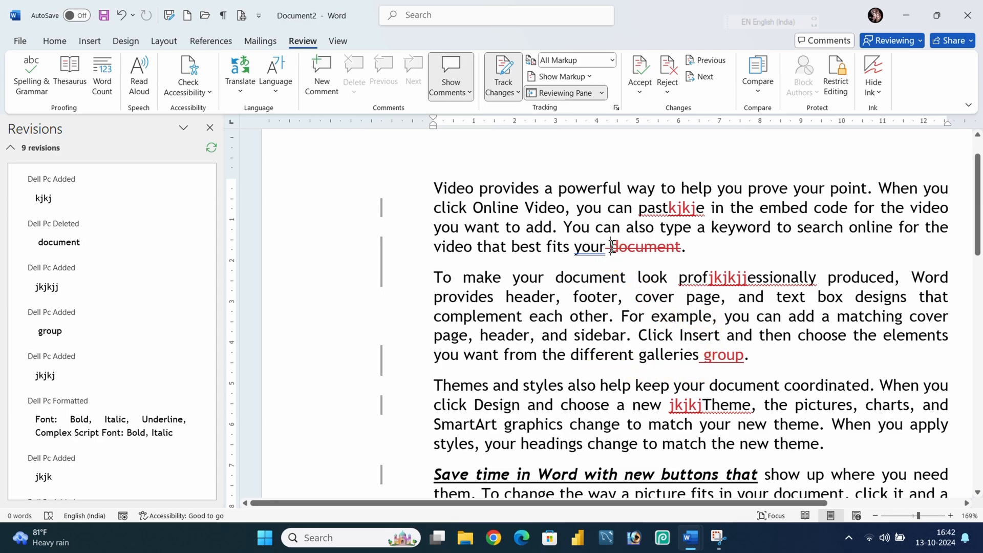
text(hjnnmn)
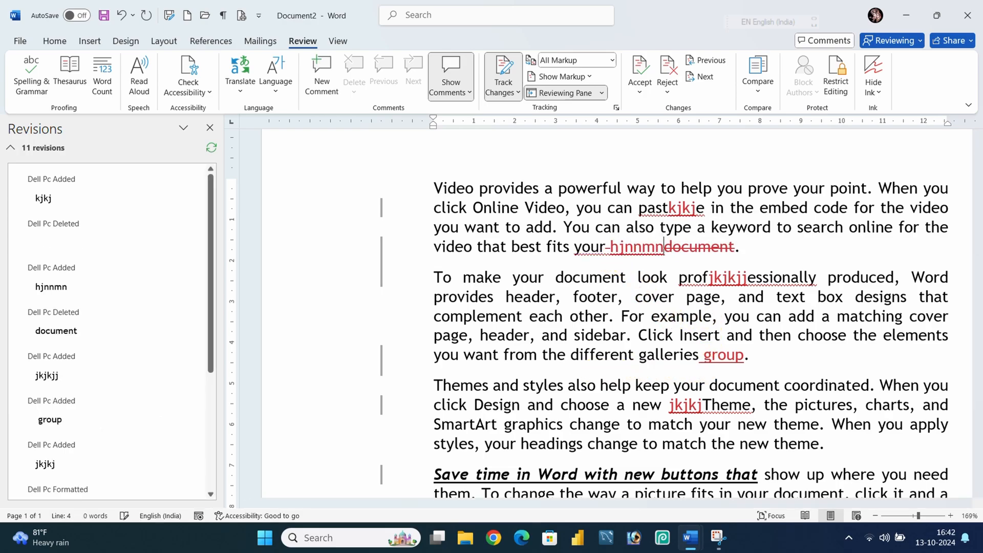
Select the new insertion entry in the Reviewing Pane, then close the vertical Reviewing Pane.
click(51, 269)
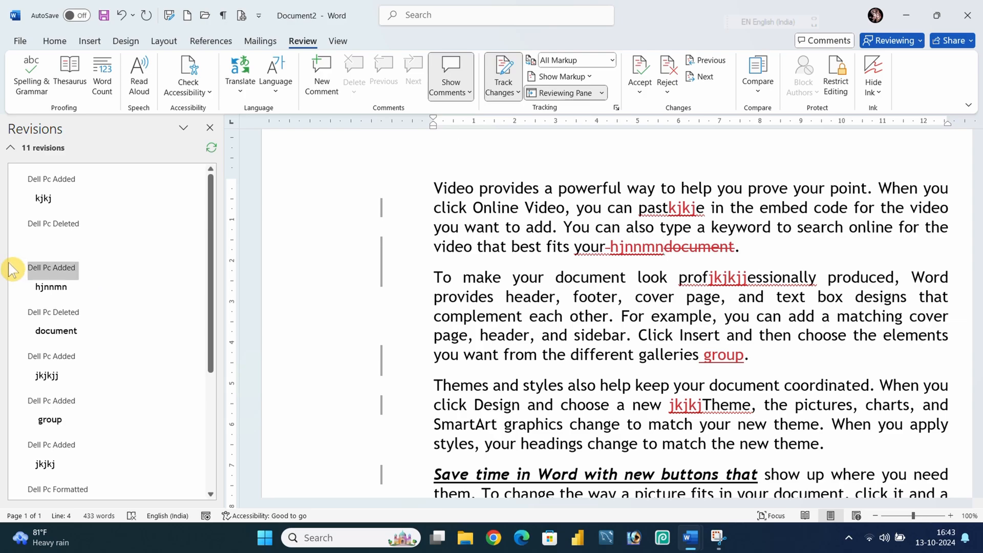
click(130, 271)
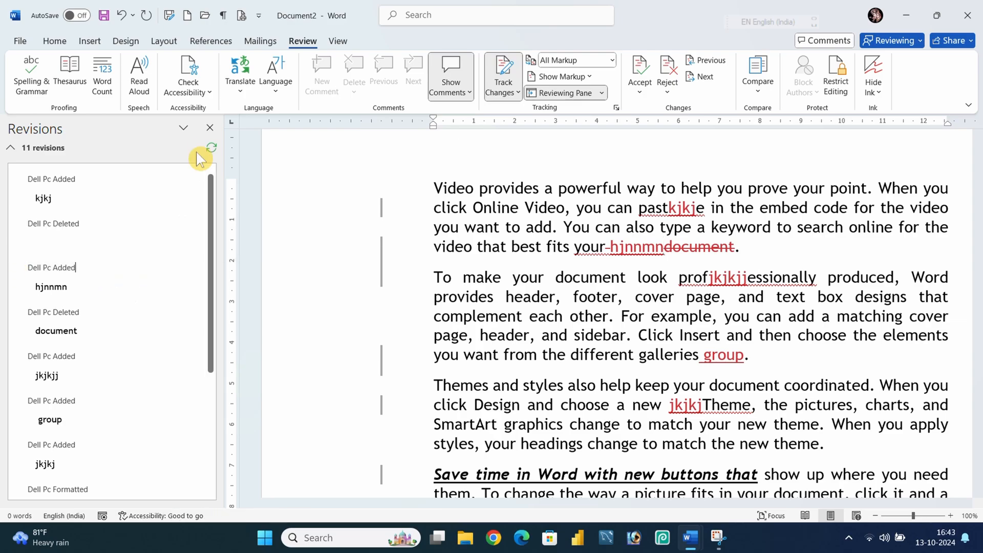
click(210, 128)
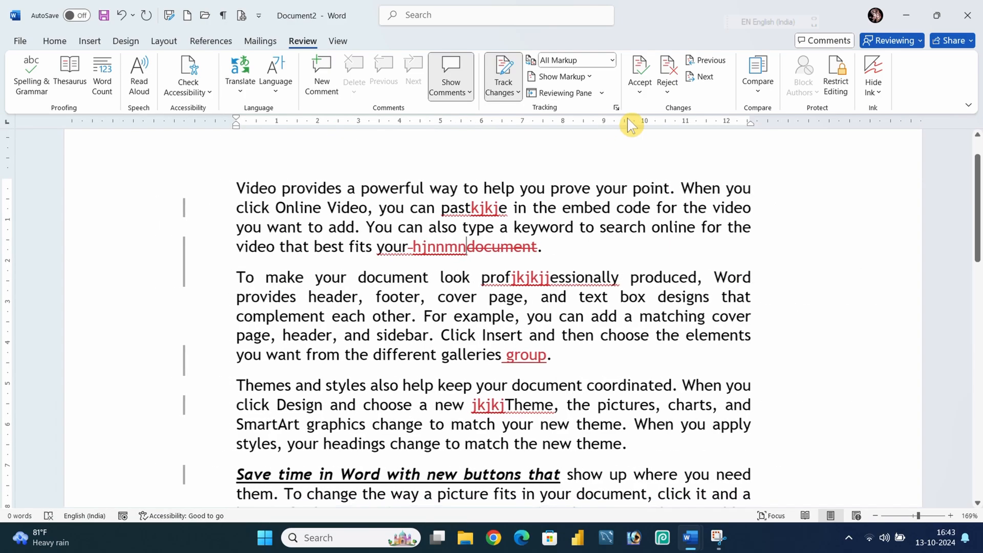
Open the Reviewing Pane in its horizontal layout, scroll through the revisions, and close it.
click(603, 94)
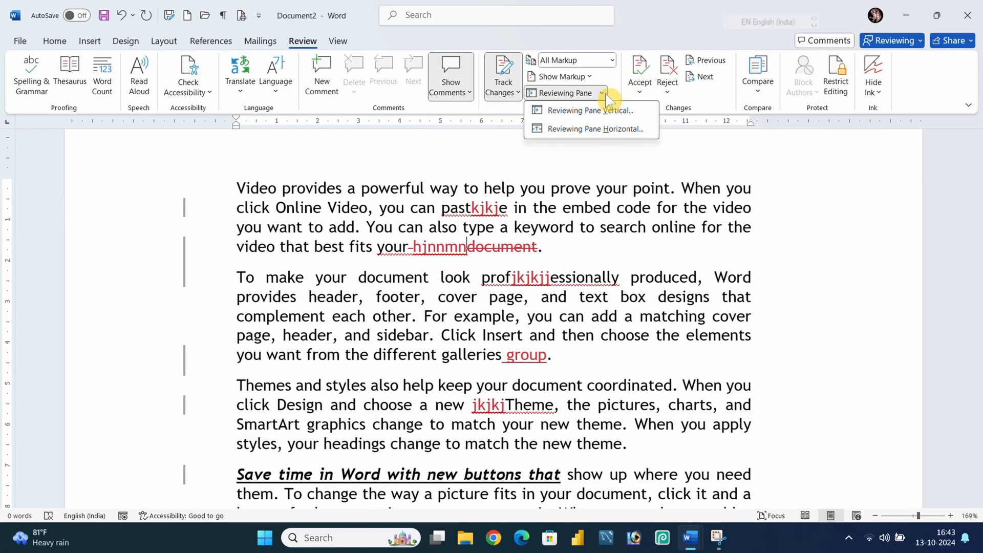
click(616, 130)
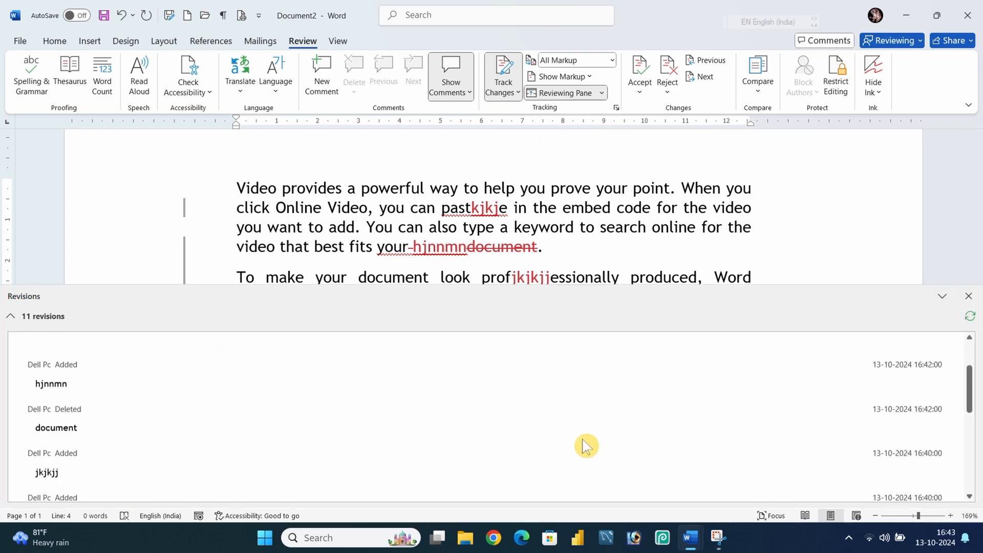
scroll(586, 446, down, 3)
scroll(586, 446, up, 2)
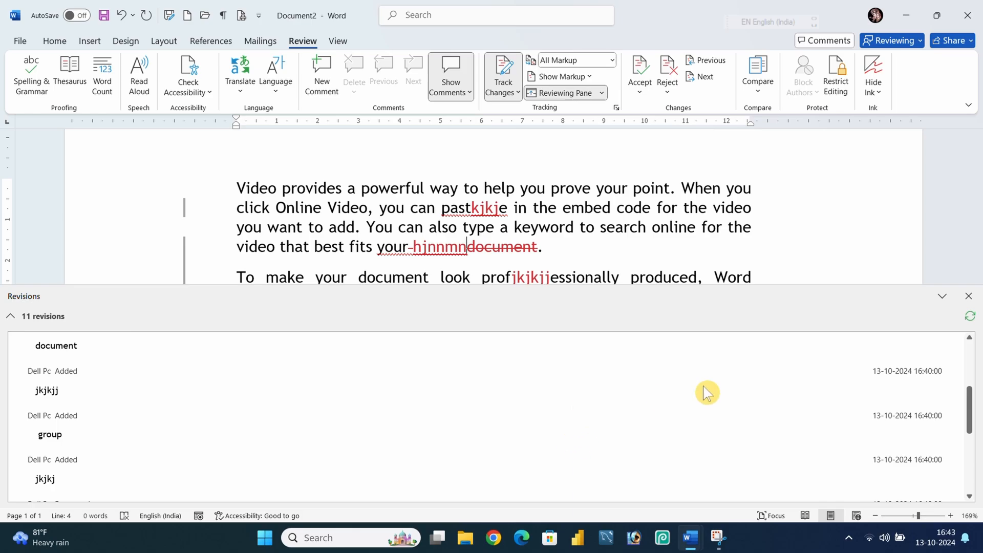
click(969, 297)
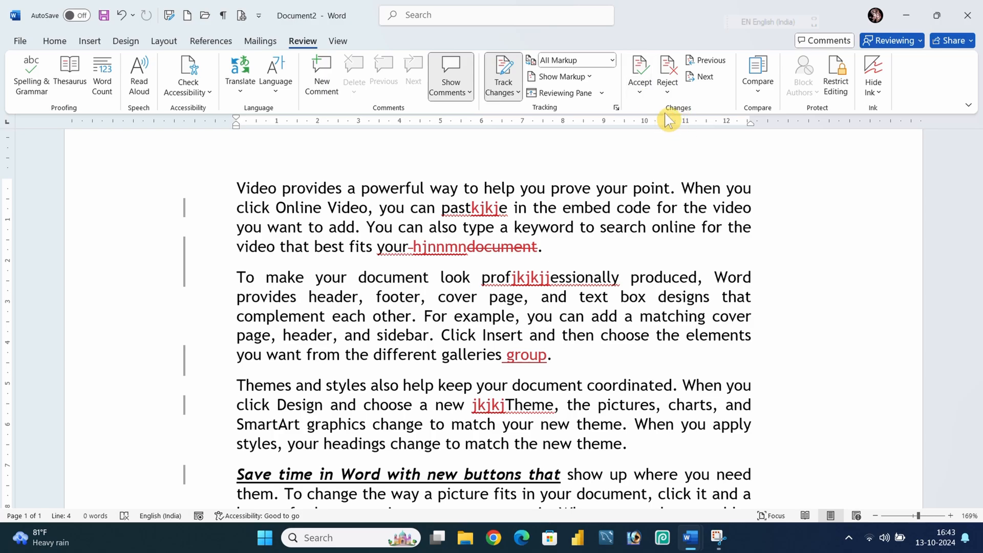
Accept the tracked insertion 'kjkje' in 'pastkjkje' in the first paragraph.
click(641, 94)
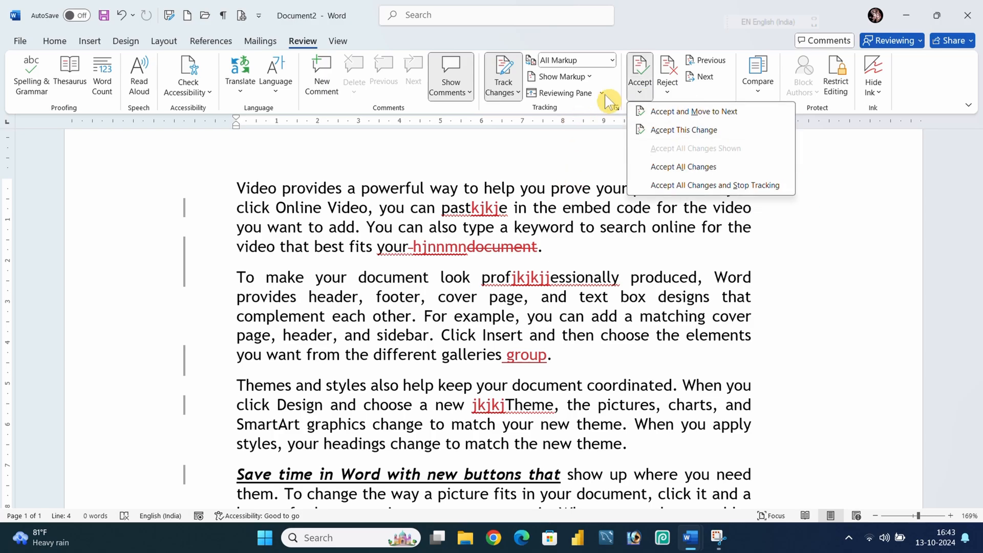
click(645, 81)
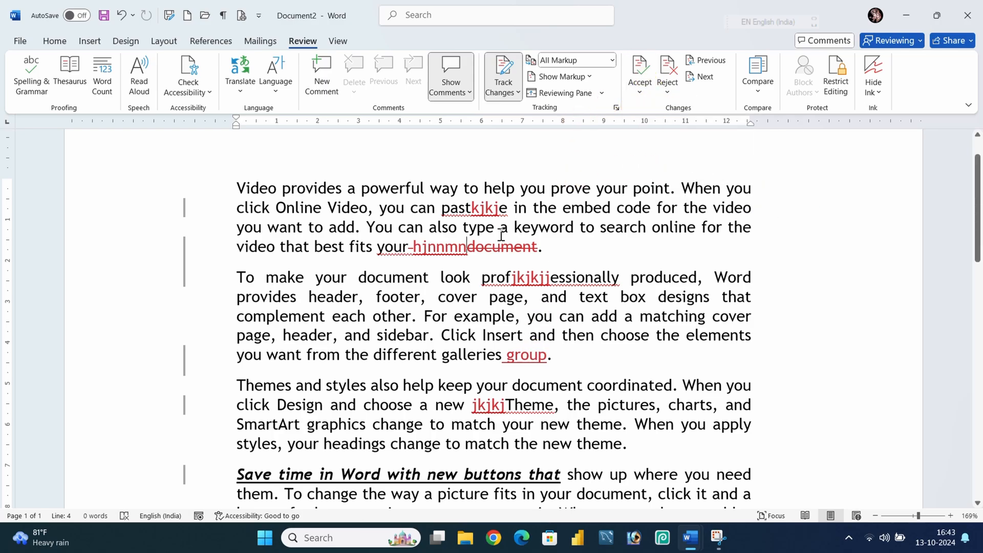
click(464, 212)
click(640, 67)
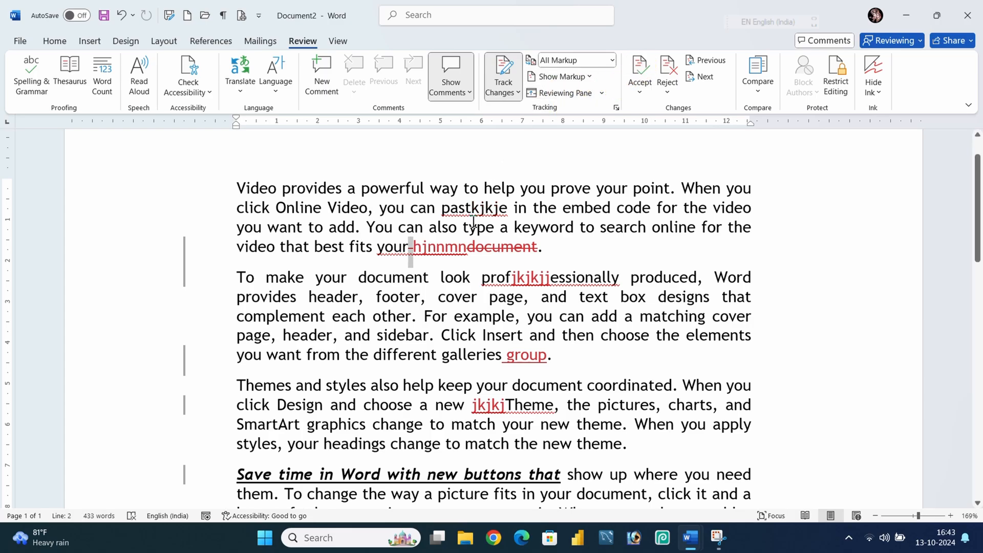
Reject the tracked insertion 'hjnnmn' and the tracked deletion of 'document' at the end of the first paragraph.
drag(509, 215, 411, 208)
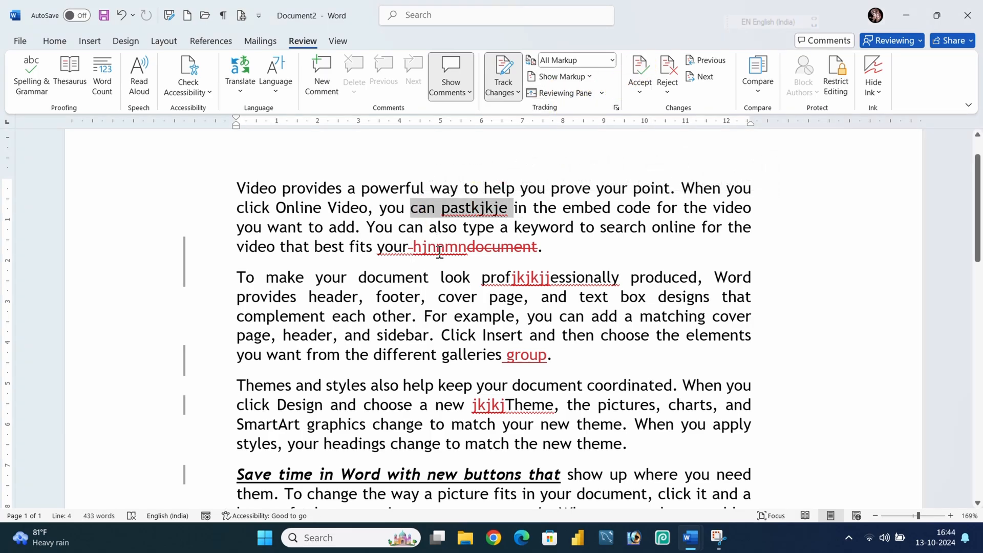
click(458, 248)
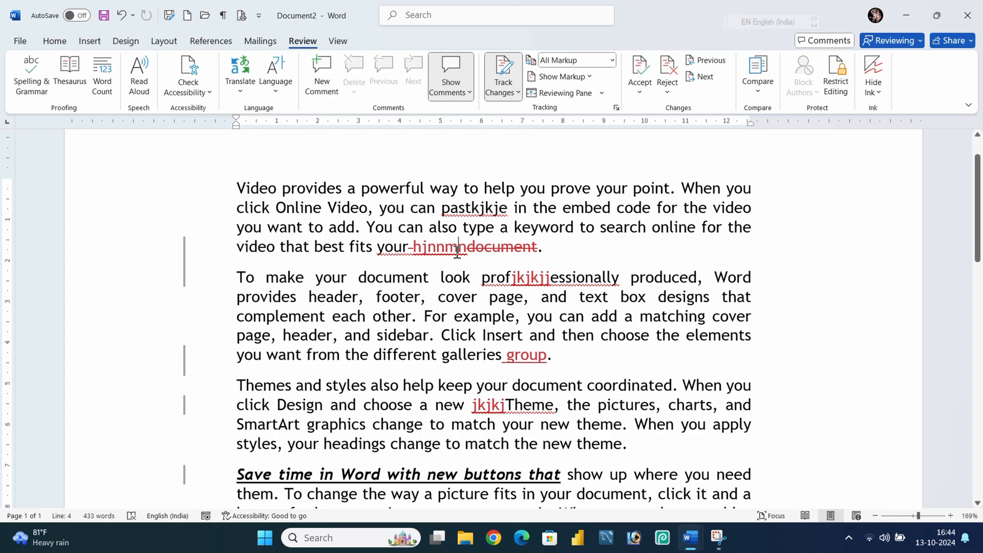
click(666, 75)
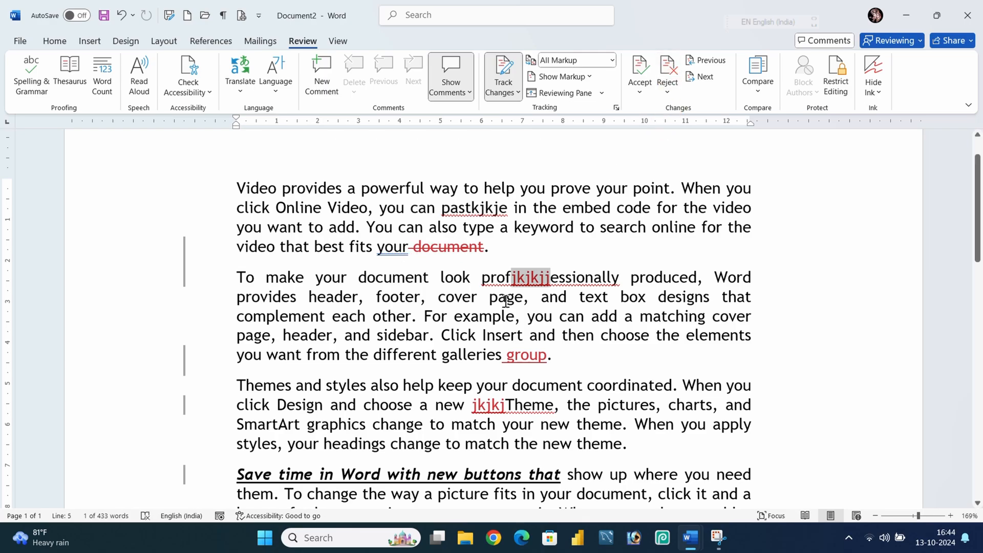
click(457, 248)
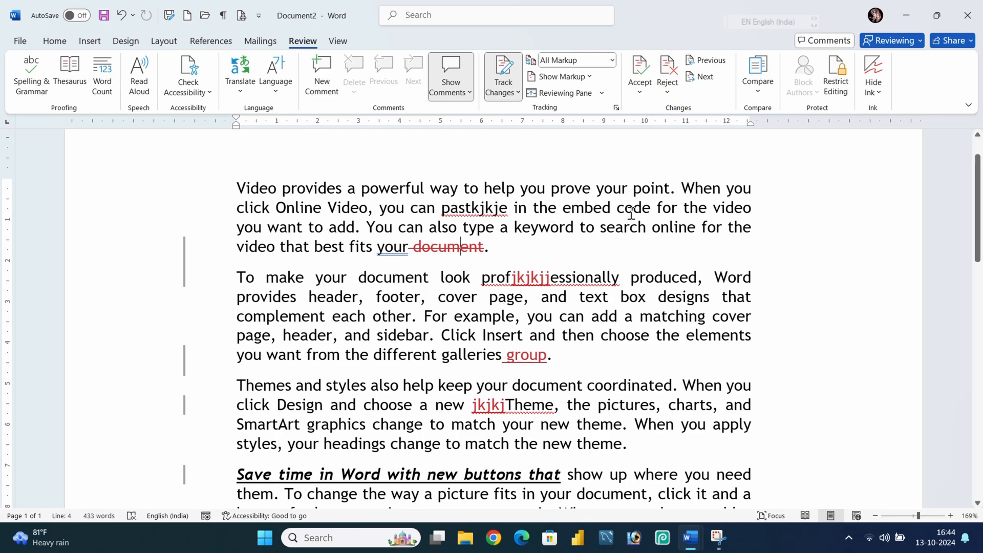
click(668, 72)
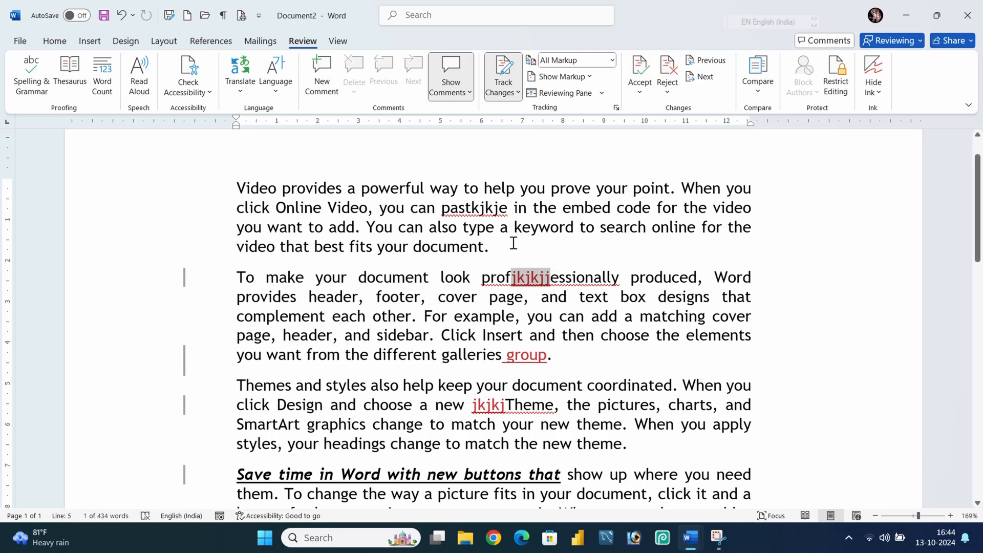
Accept all tracked changes in the document, then undo that acceptance.
drag(513, 243, 236, 189)
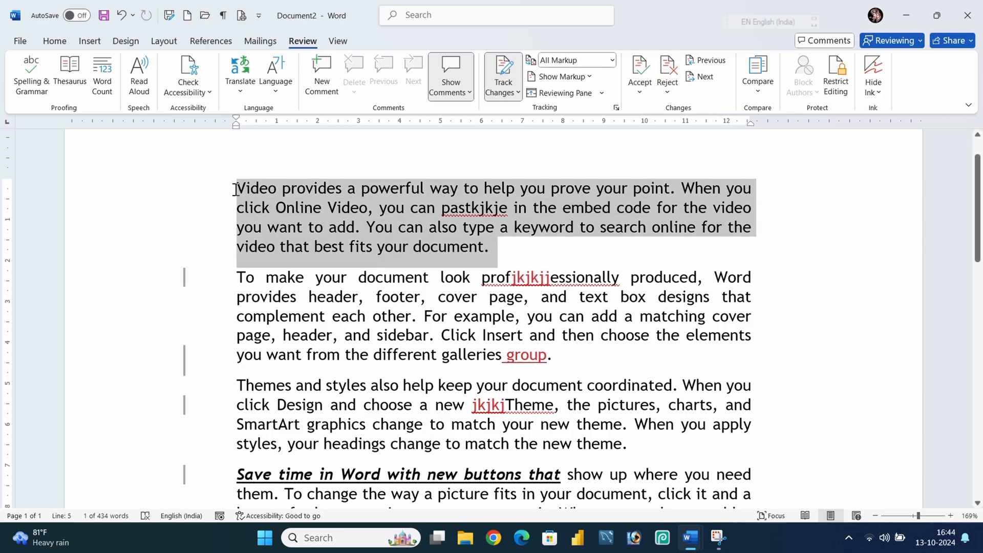
click(507, 296)
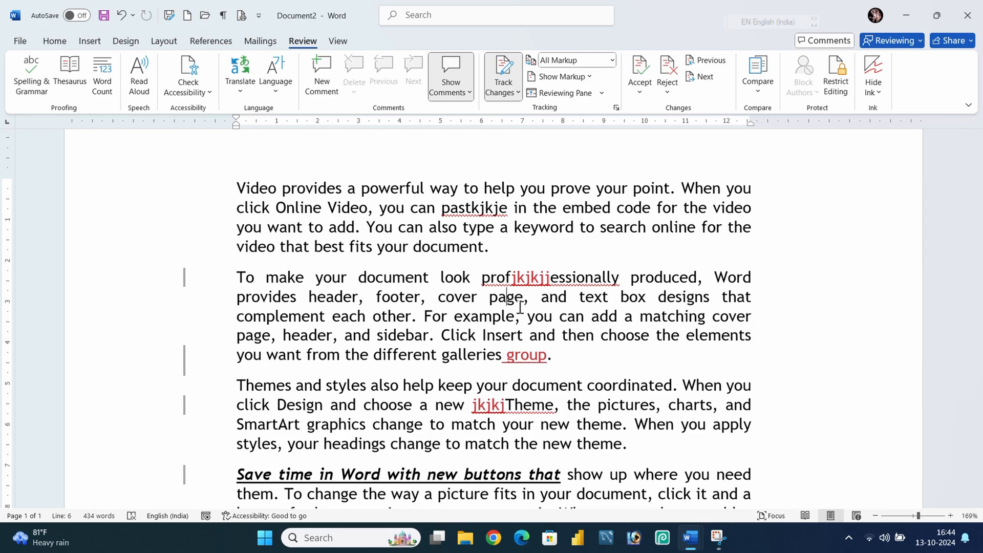
click(640, 92)
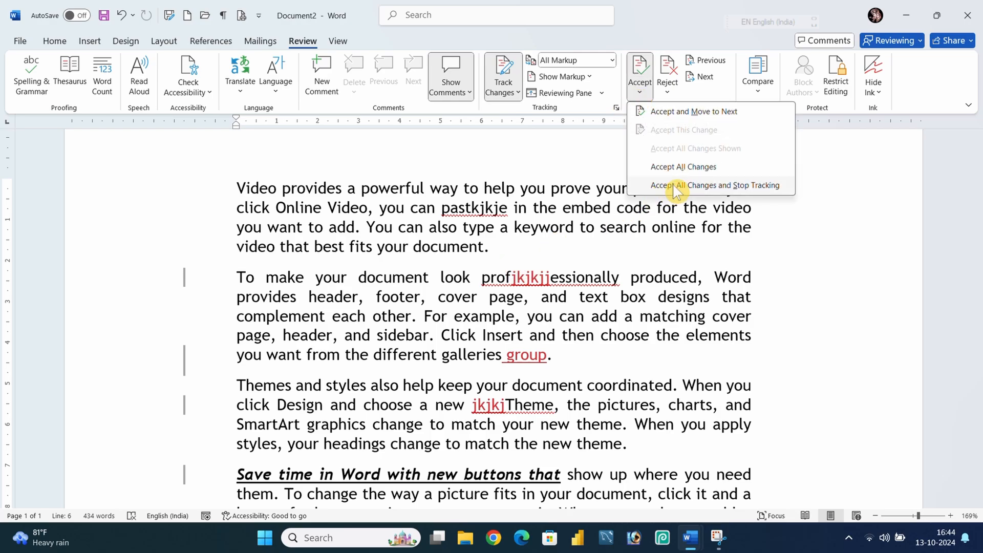
click(704, 170)
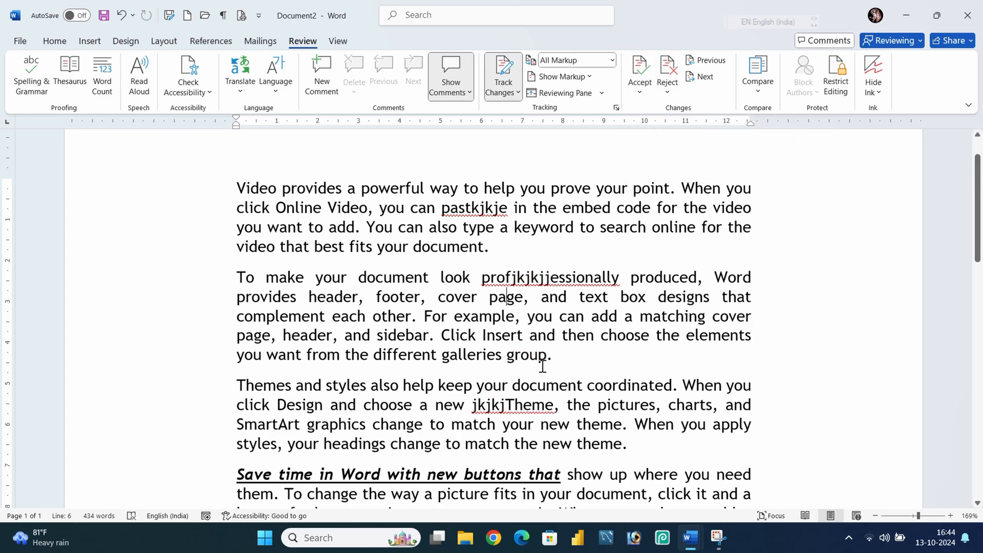
key(ctrl+z)
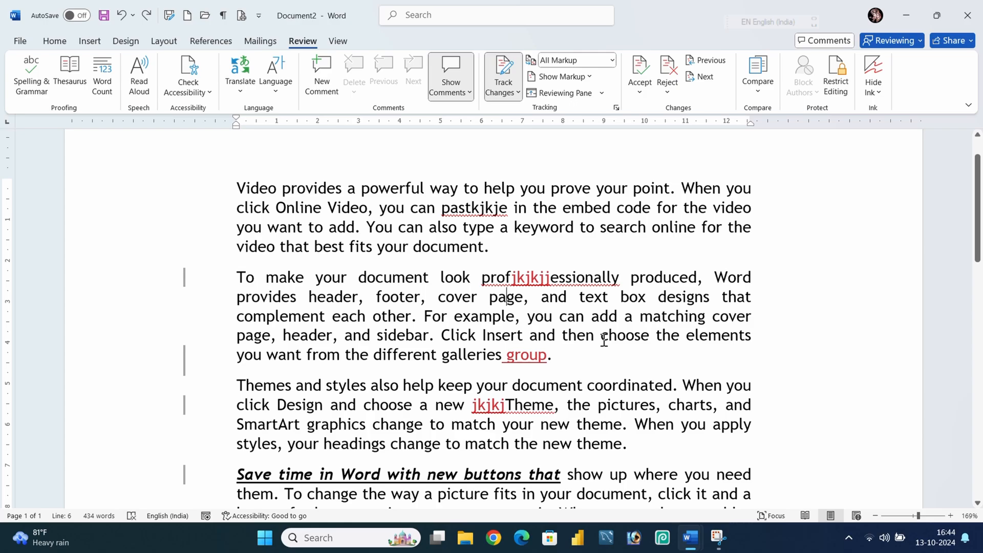
Reject all tracked changes in the document.
click(671, 95)
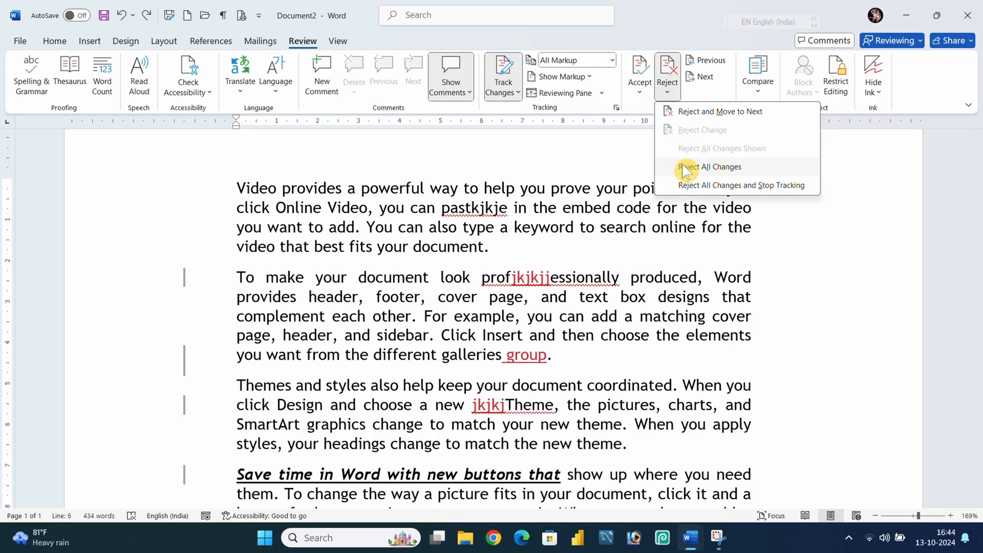
click(727, 169)
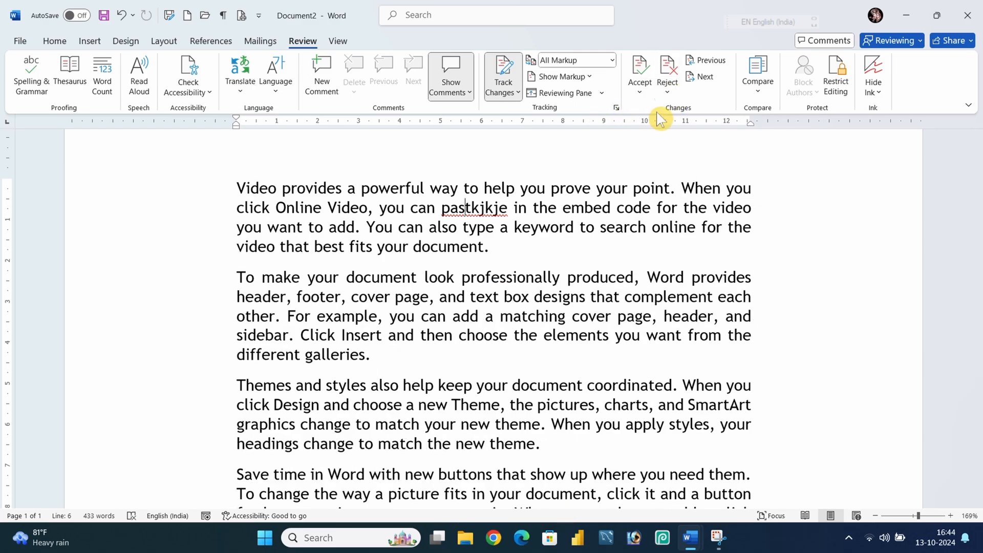
Delete 'kjkje' from 'pastkjkje' as a tracked deletion and accept all changes.
click(509, 206)
key(BackSpace)
key(BackSpace)
key(BackSpace)
key(BackSpace)
key(BackSpace)
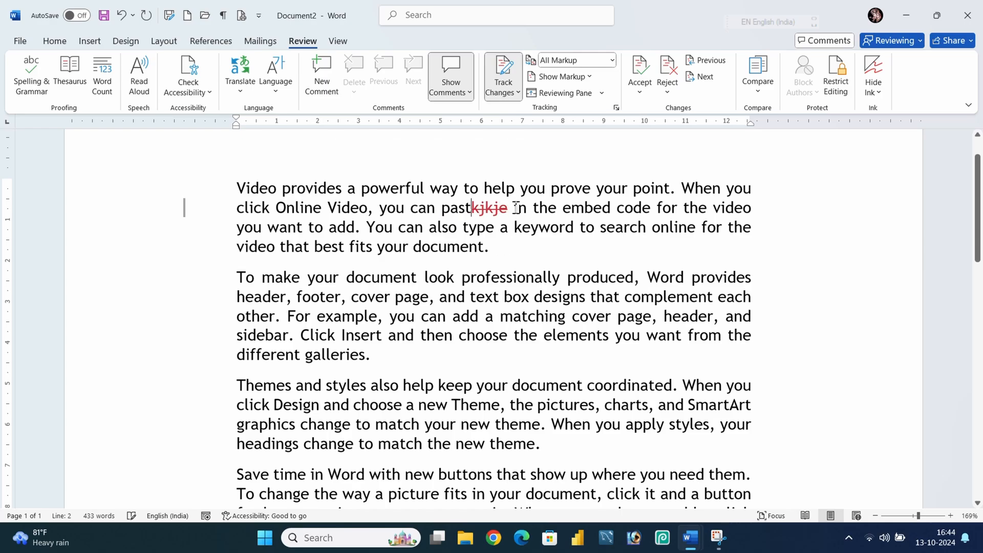
click(635, 94)
click(640, 167)
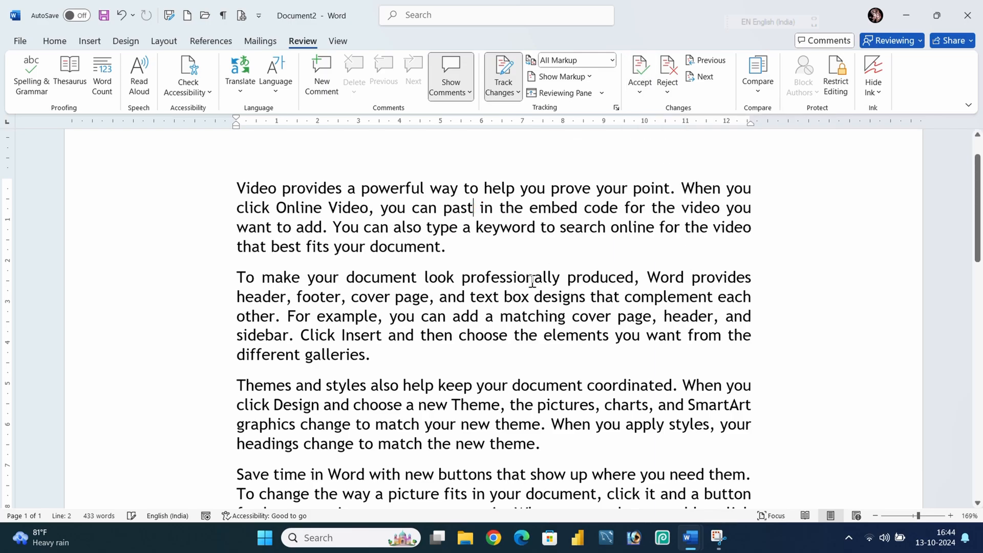
click(530, 296)
scroll(539, 348, down, 10)
scroll(555, 340, up, 10)
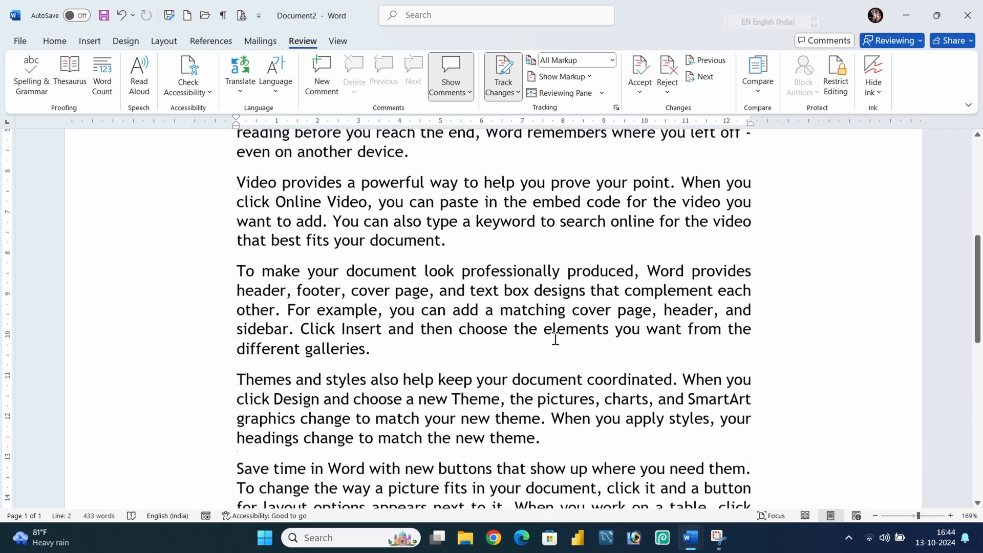
scroll(555, 339, up, 2)
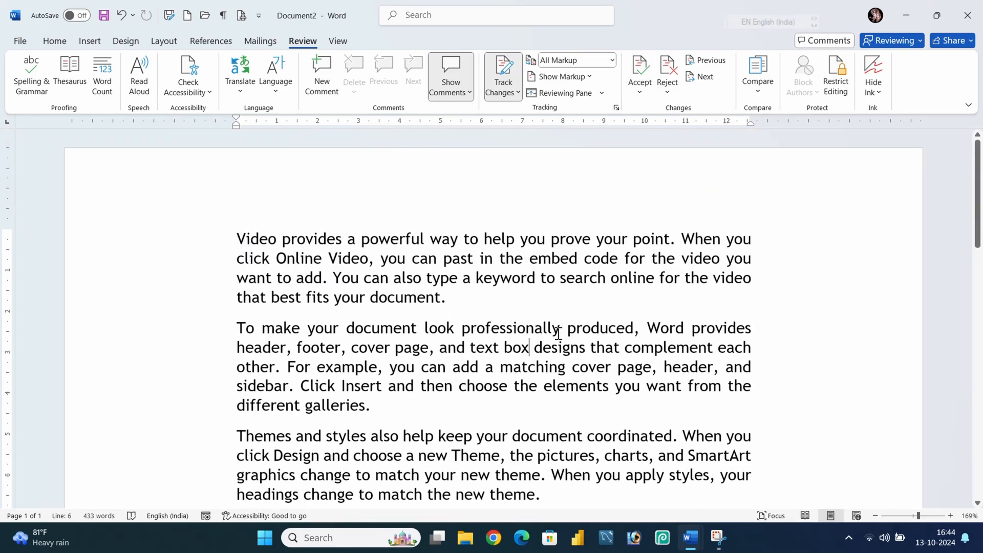
Undo the last three actions to bring back the tracked changes.
key(ctrl+z)
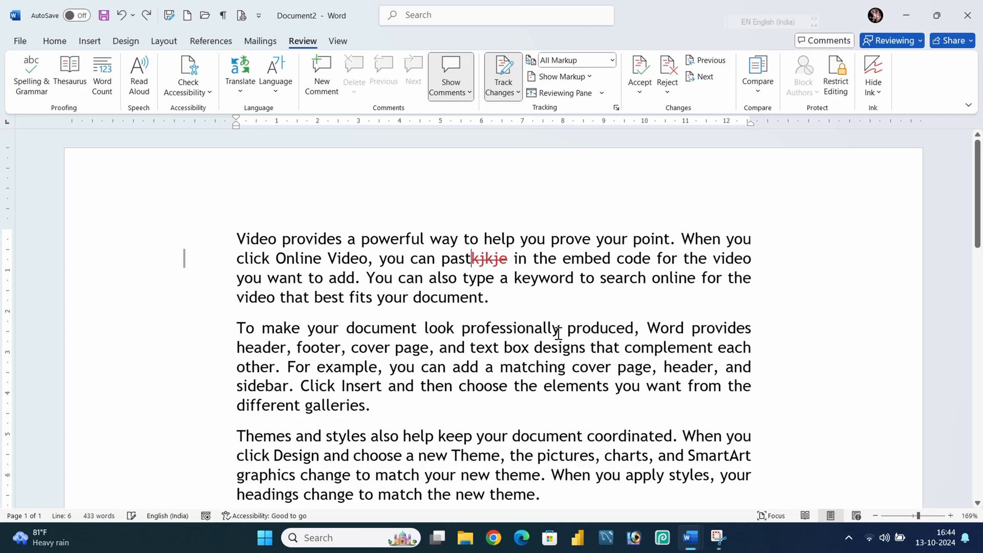
key(ctrl+z)
key(ctrl+z)
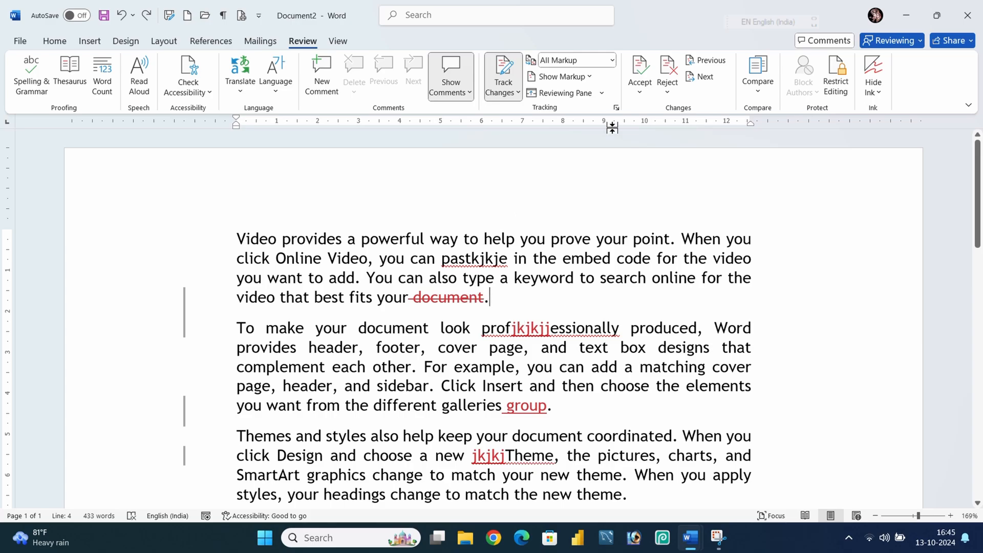
Move forward and back through the tracked changes in the document one at a time.
click(711, 76)
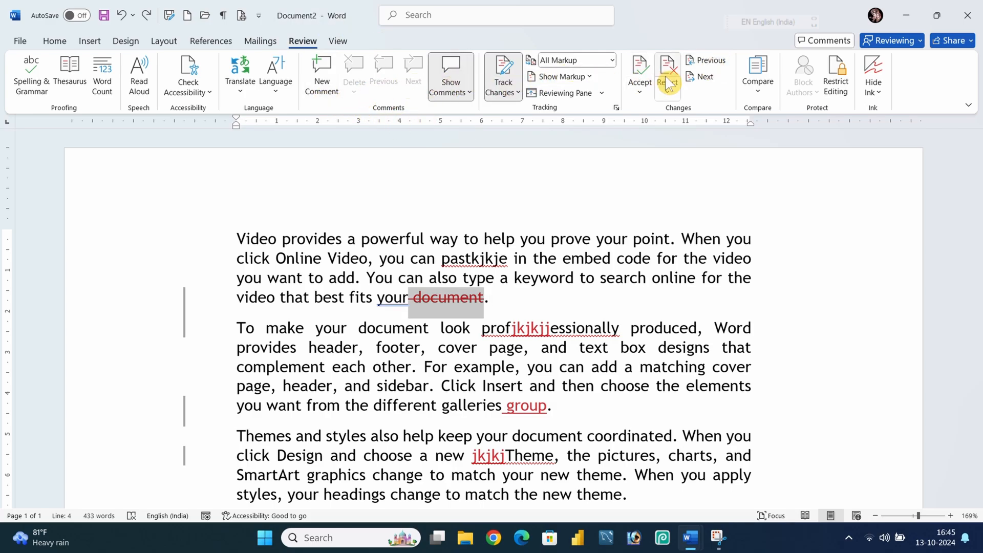
click(697, 76)
click(695, 66)
click(697, 75)
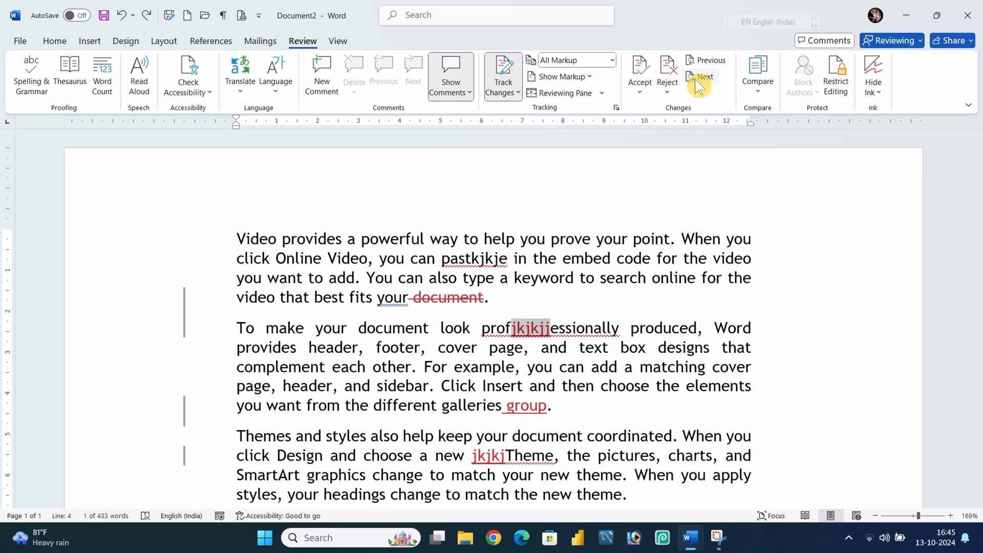
click(696, 65)
click(698, 70)
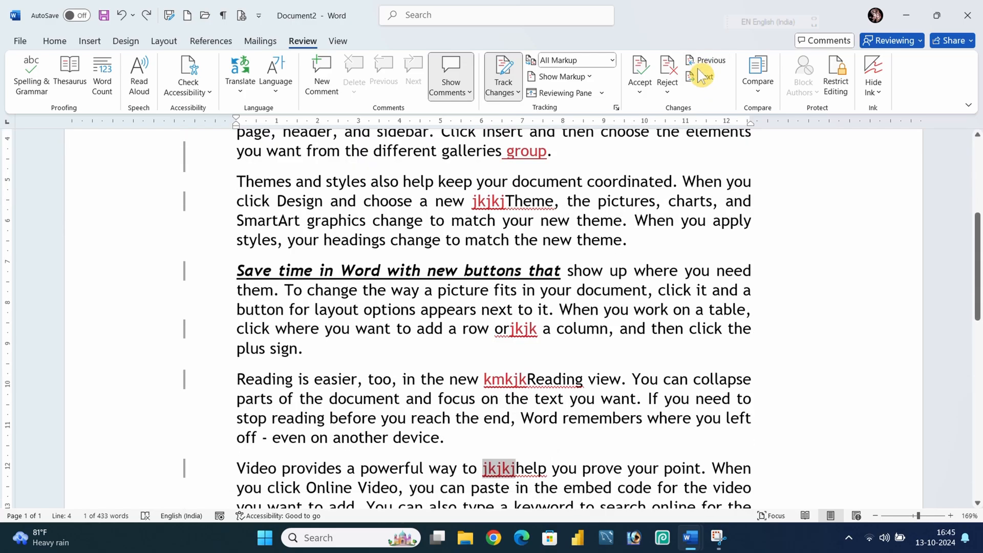
click(698, 77)
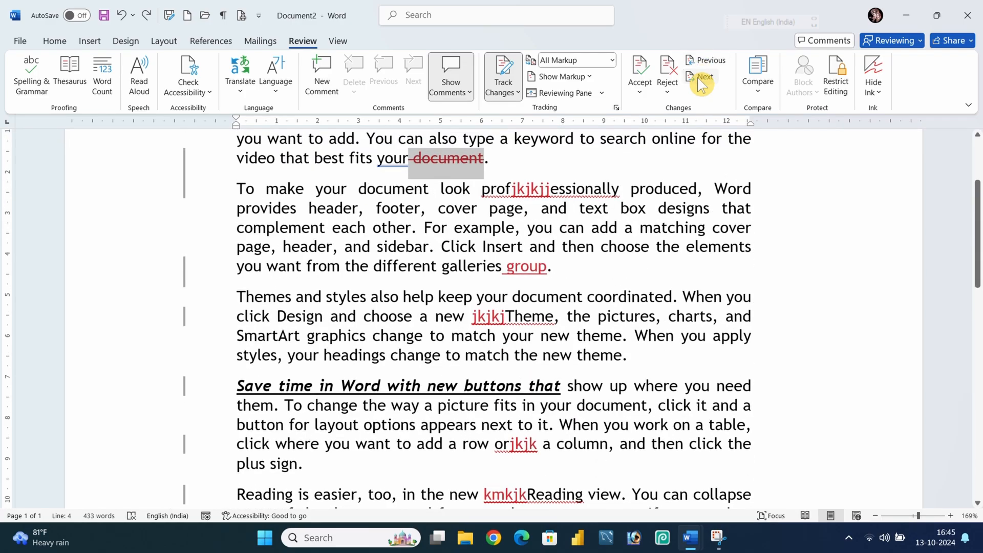
click(698, 78)
click(698, 78)
click(697, 78)
click(697, 78)
click(697, 78)
click(697, 78)
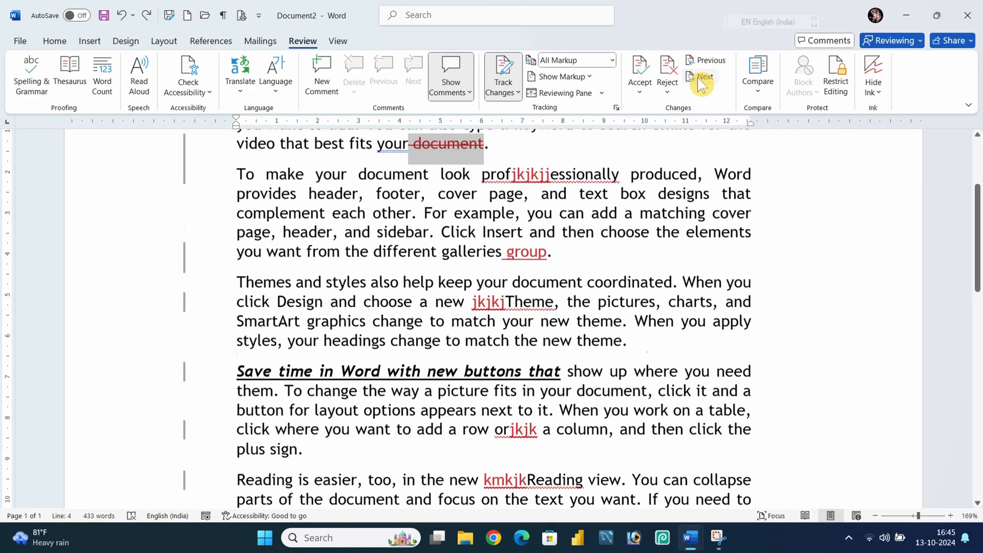
click(699, 60)
click(699, 60)
click(698, 60)
click(698, 60)
click(698, 60)
click(698, 60)
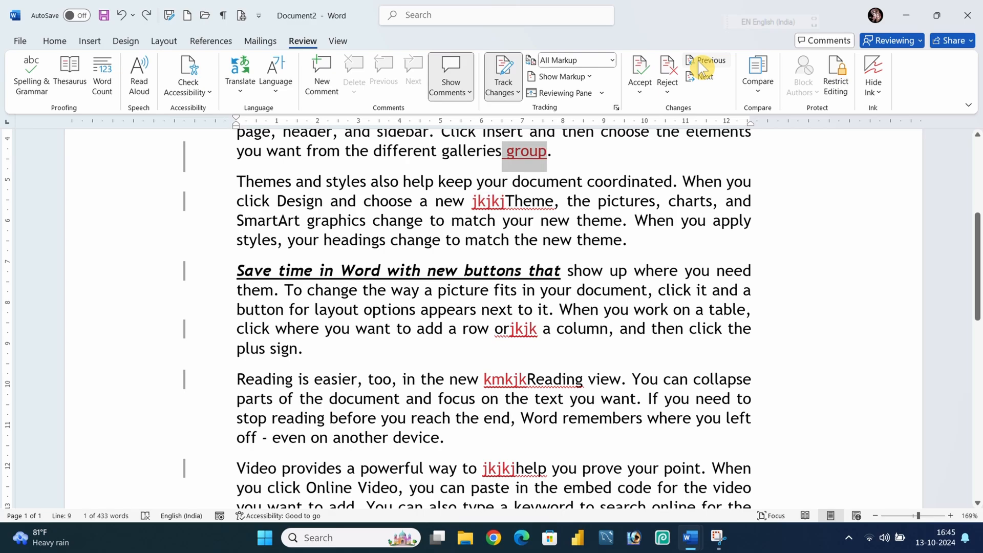
Reject all remaining tracked changes in the document.
scroll(527, 210, up, 5)
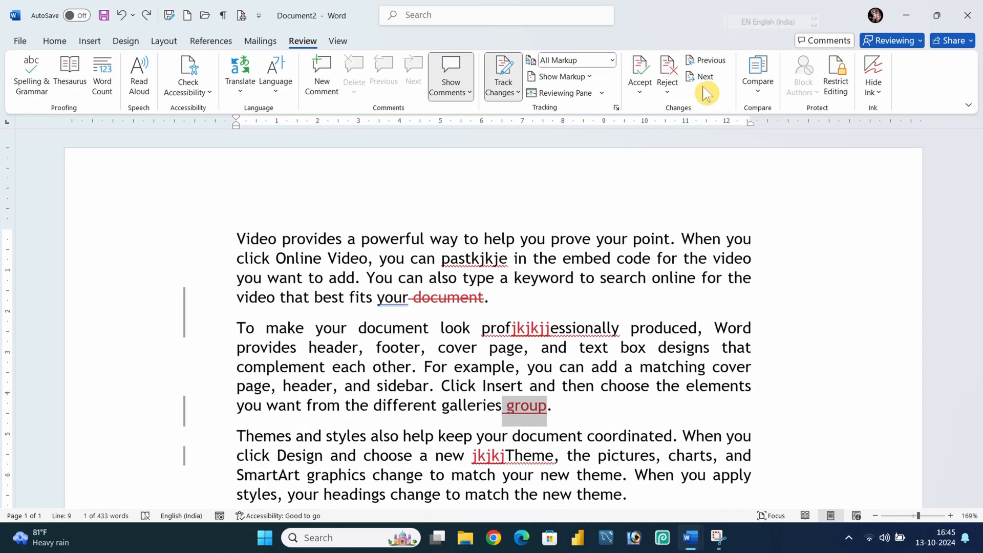
click(668, 91)
click(710, 167)
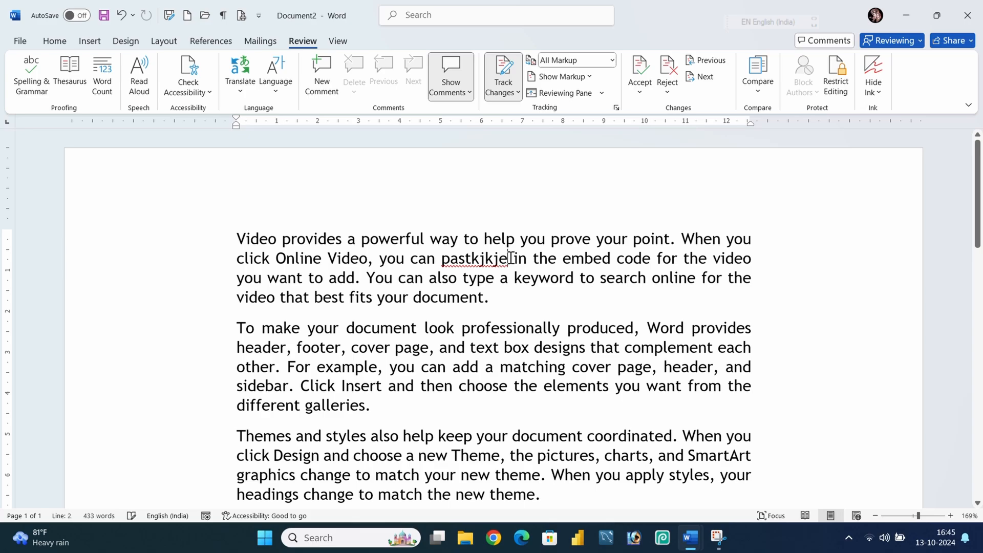
Replace 'tkjkje' in 'pastkjkje' with 't' as tracked changes and accept all changes.
key(BackSpace)
key(BackSpace)
key(BackSpace)
key(BackSpace)
key(BackSpace)
key(BackSpace)
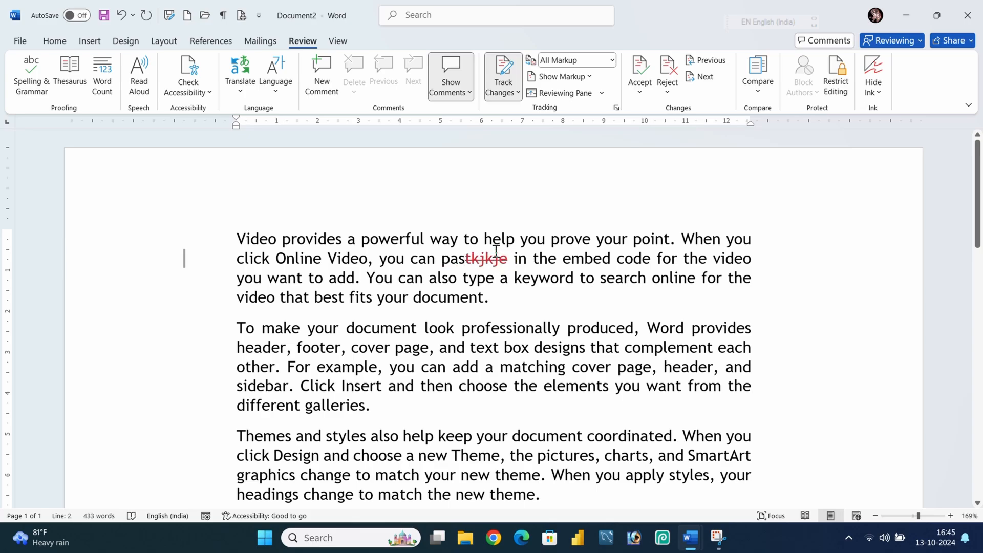
text(t)
click(640, 92)
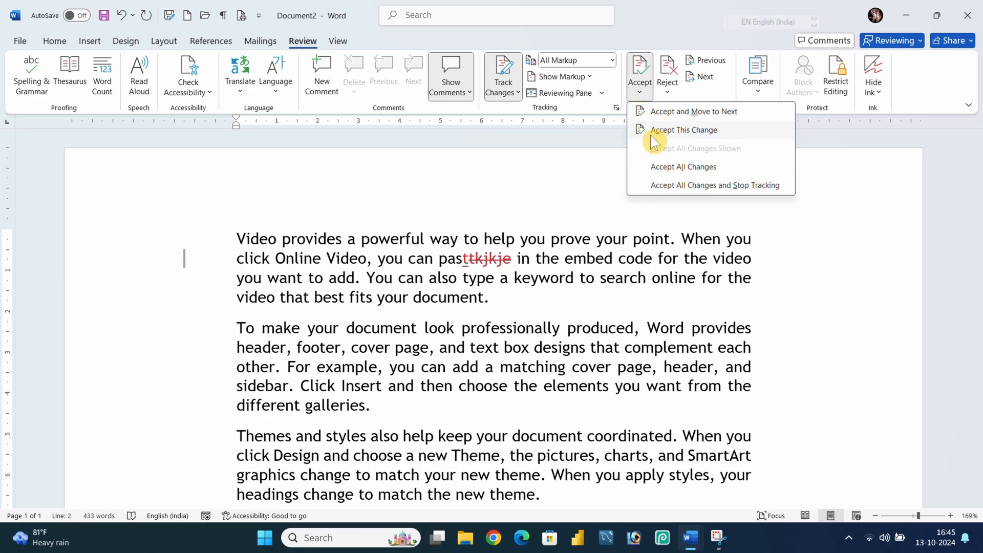
click(664, 173)
Open the Restrict Editing pane.
click(735, 239)
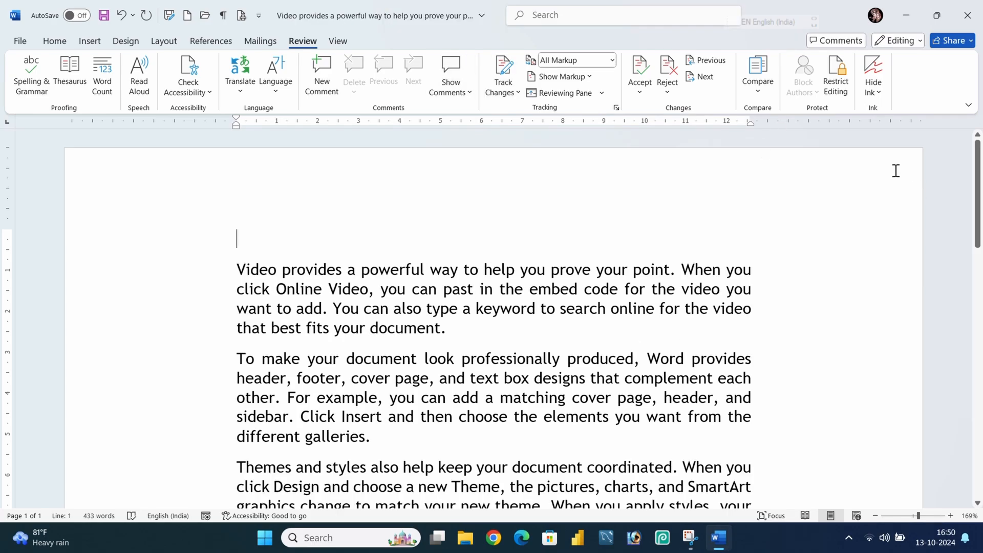
click(836, 76)
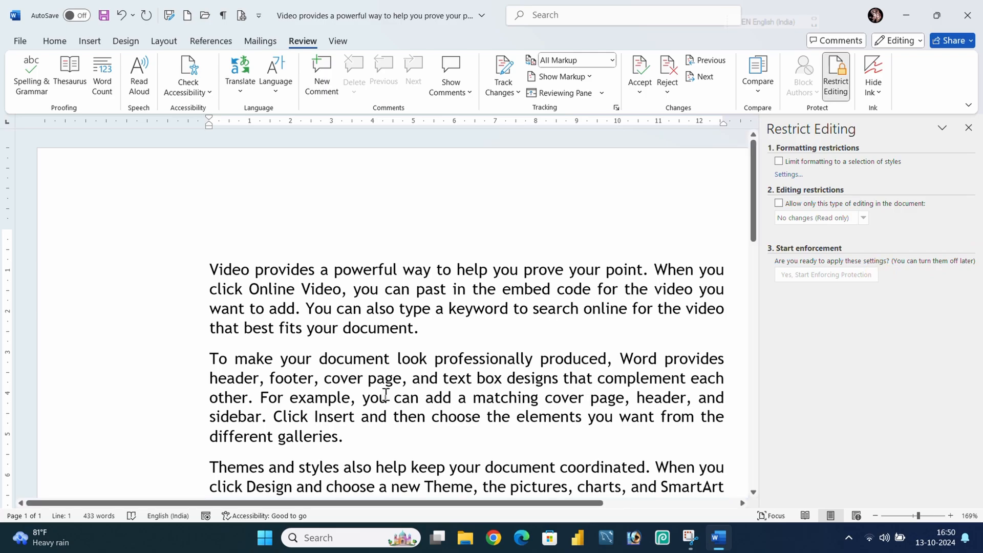
drag(424, 329, 179, 265)
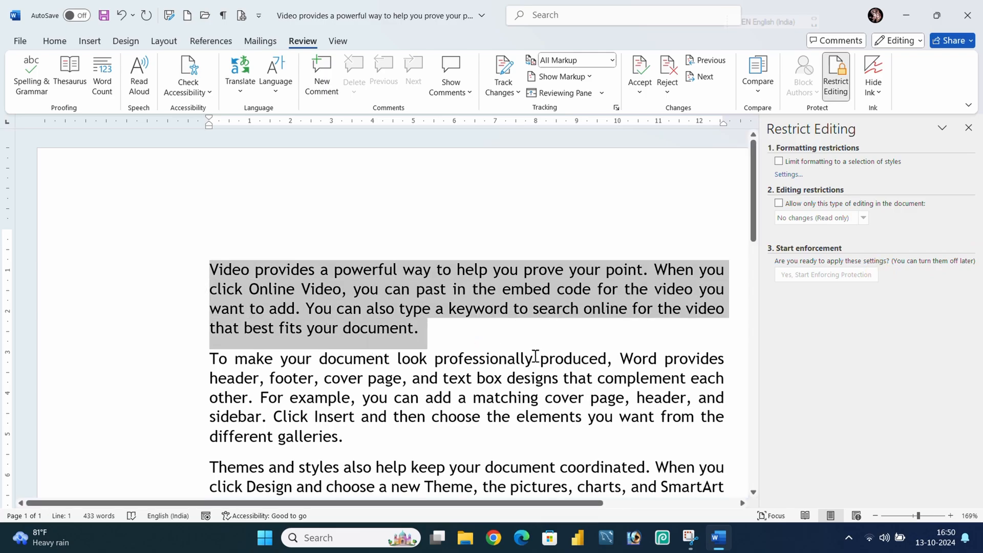
click(439, 342)
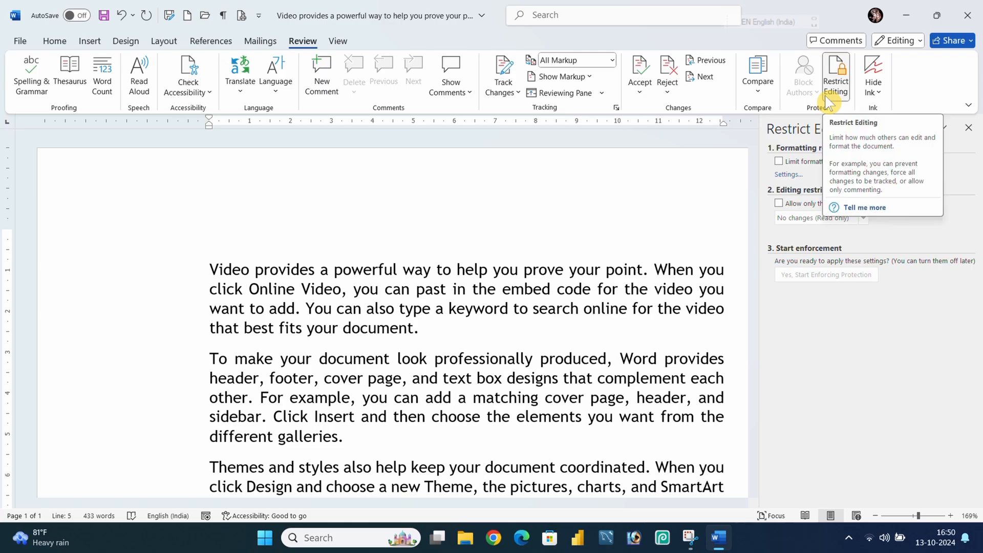
Limit formatting to a selection of styles, allow only No changes (Read only) editing, and exempt Everyone.
click(783, 165)
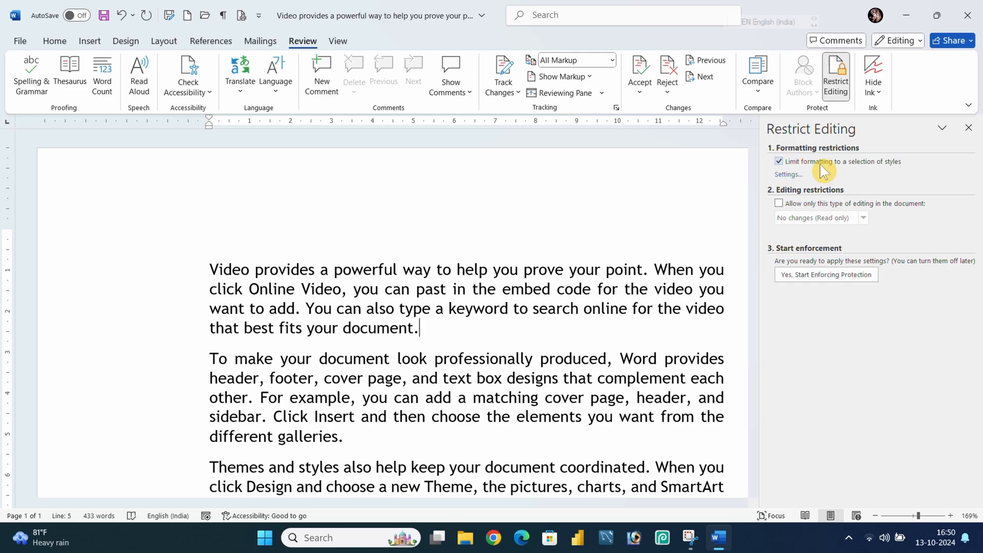
click(779, 204)
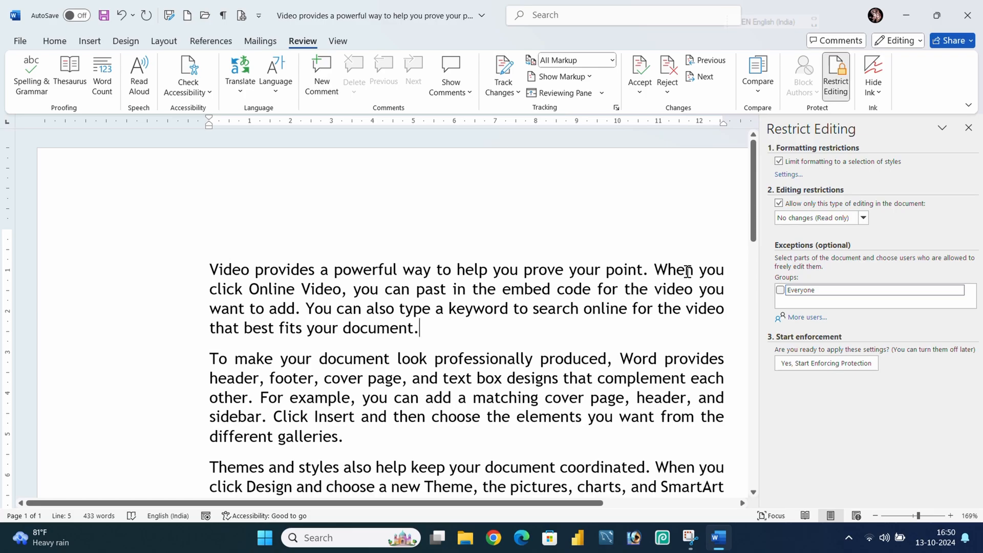
click(781, 291)
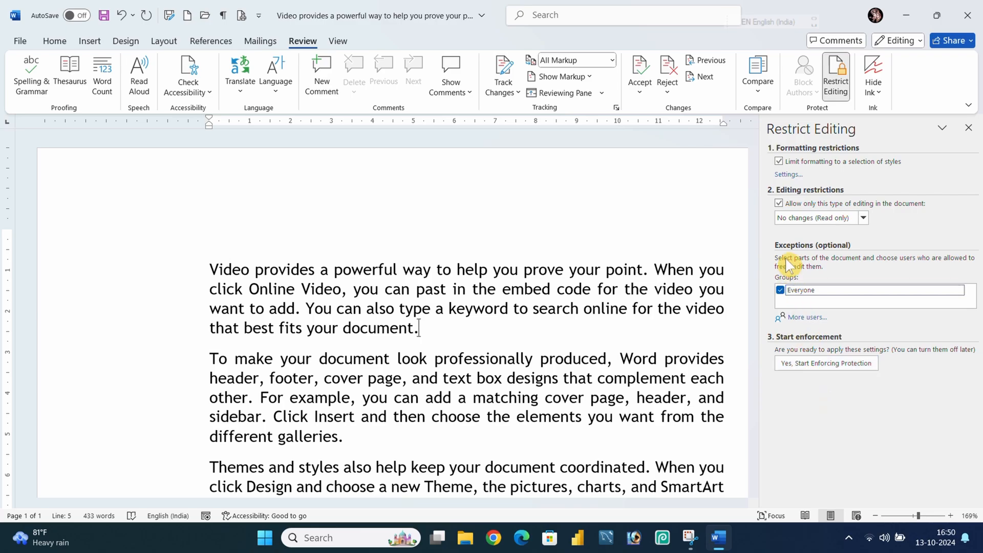
Start enforcing protection, entering and confirming a protection password.
click(819, 367)
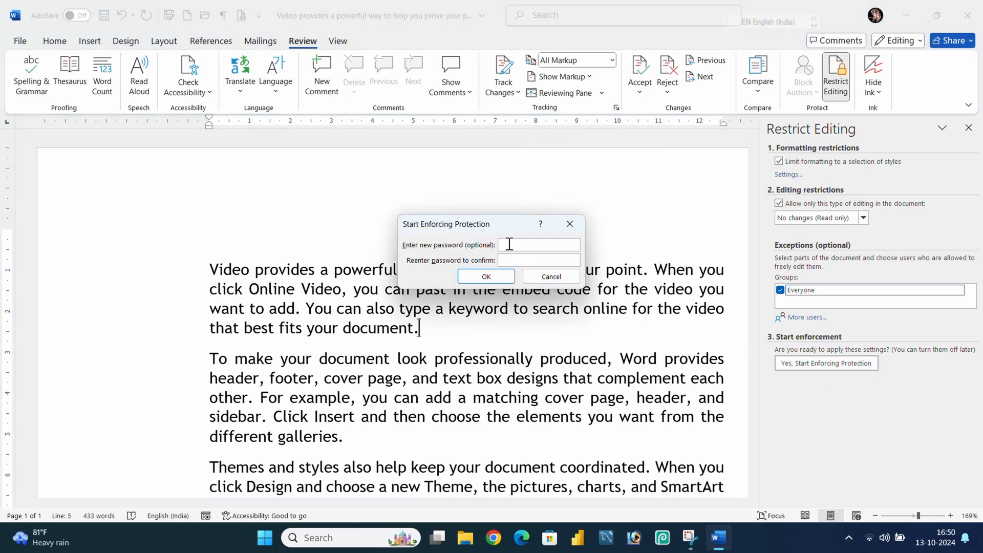
click(510, 244)
text(123123)
click(486, 276)
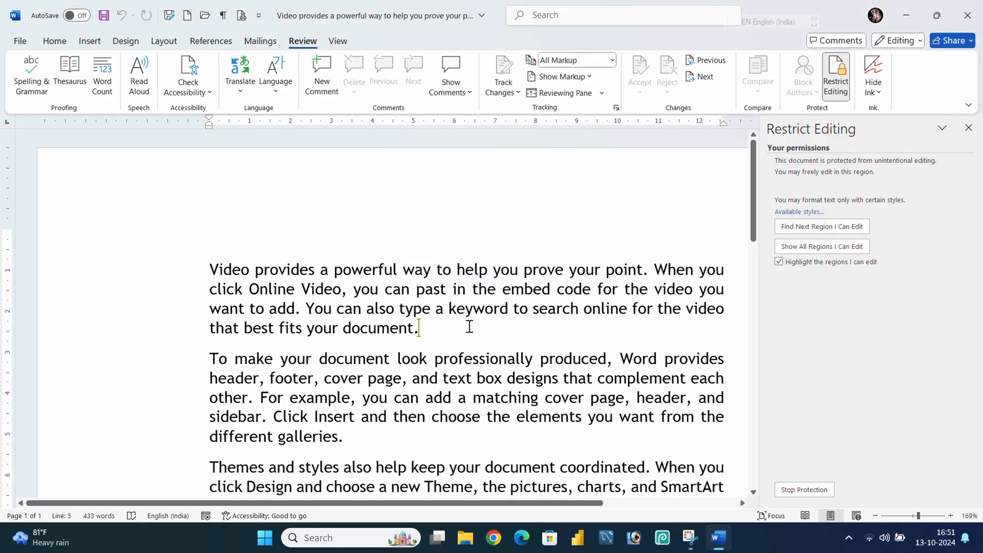
Test typing and deleting text at the end of the first paragraph.
text(fdfd)
key(BackSpace)
key(BackSpace)
key(BackSpace)
key(BackSpace)
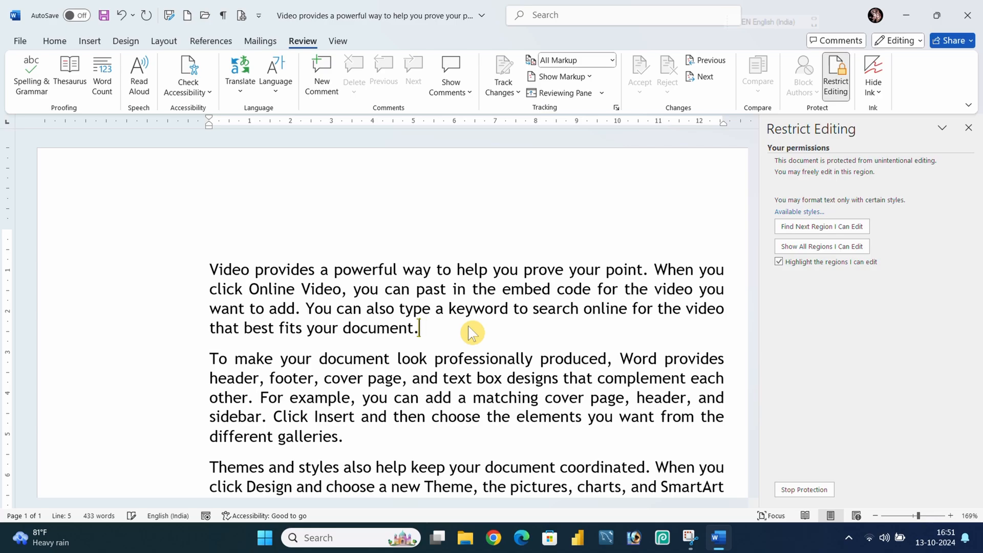
Close the document, saving the changes.
click(968, 16)
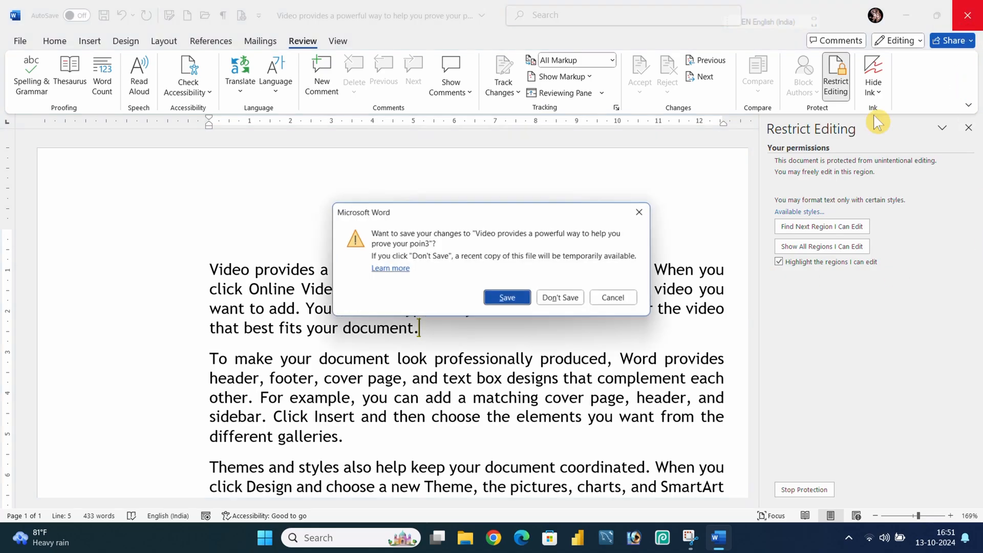
click(498, 299)
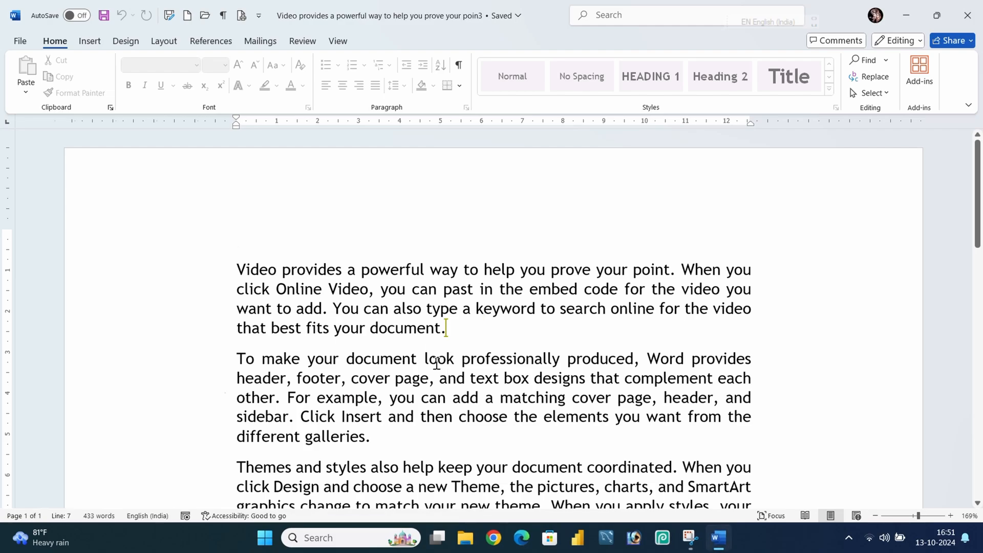
Try to delete text at several places in the protected document.
key(BackSpace)
click(417, 257)
key(BackSpace)
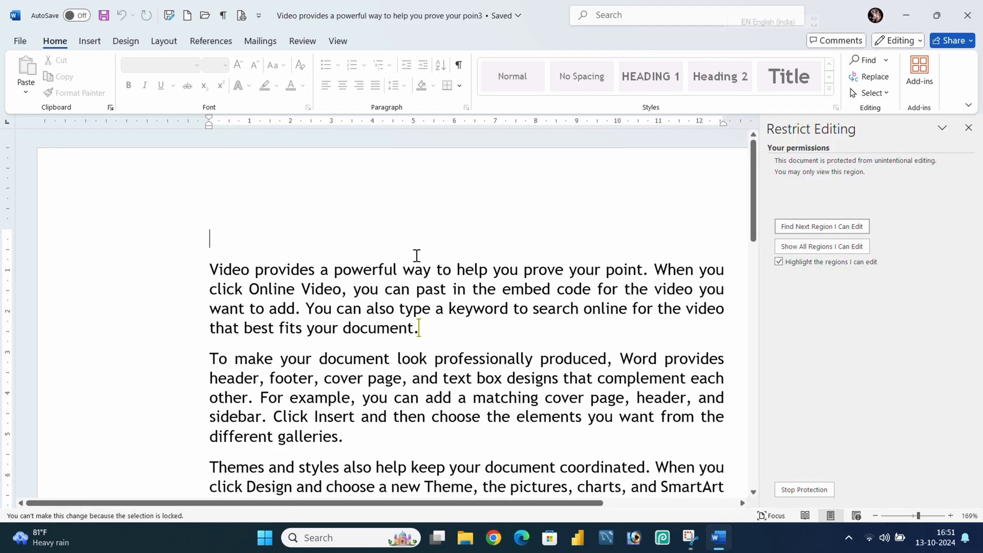
click(408, 277)
key(BackSpace)
Select the second paragraph and close the Restrict Editing pane.
scroll(413, 371, down, 2)
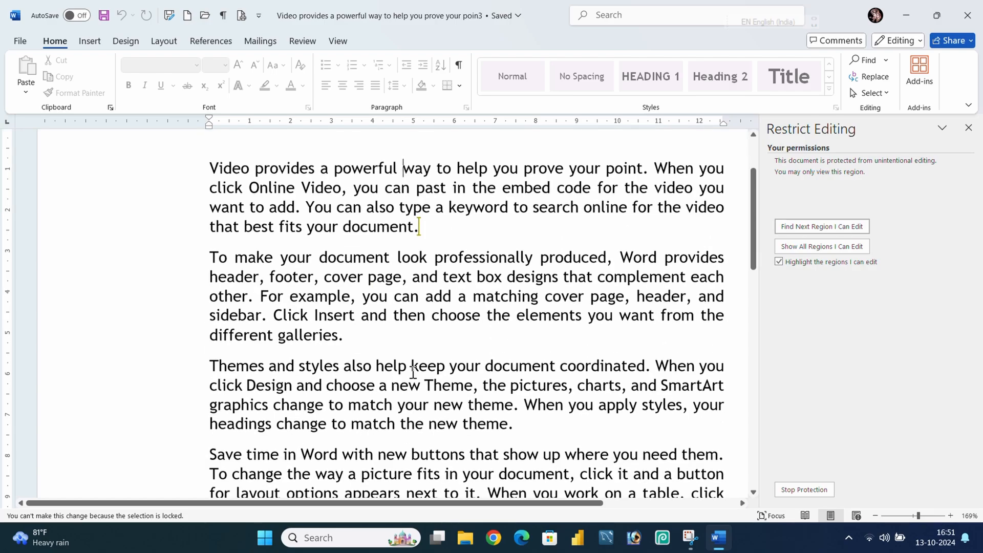
scroll(413, 368, down, 1)
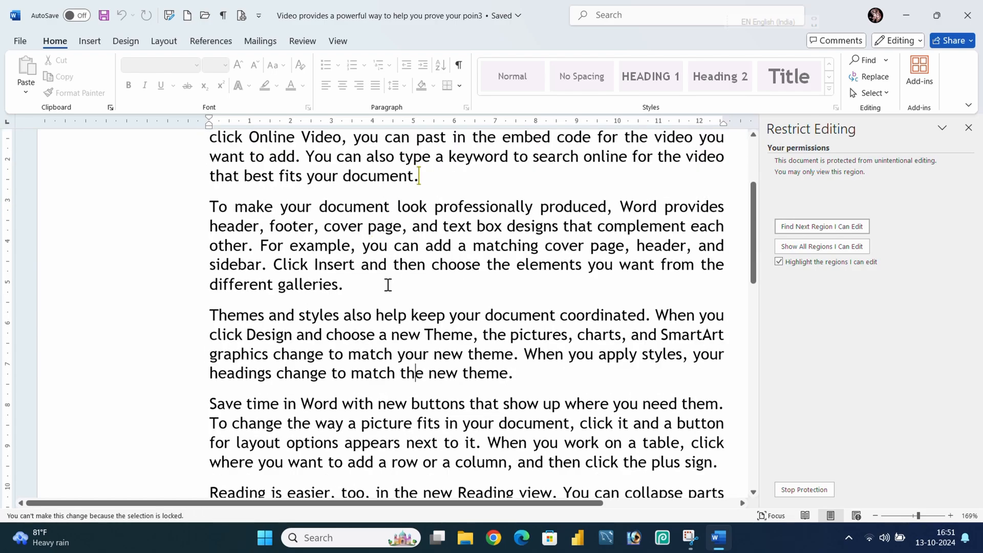
drag(386, 285, 179, 209)
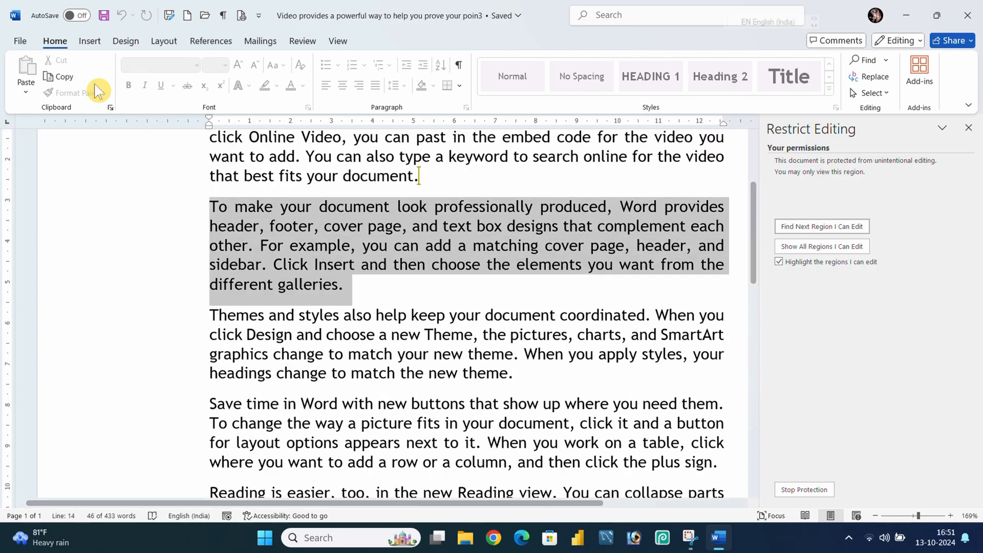
click(968, 128)
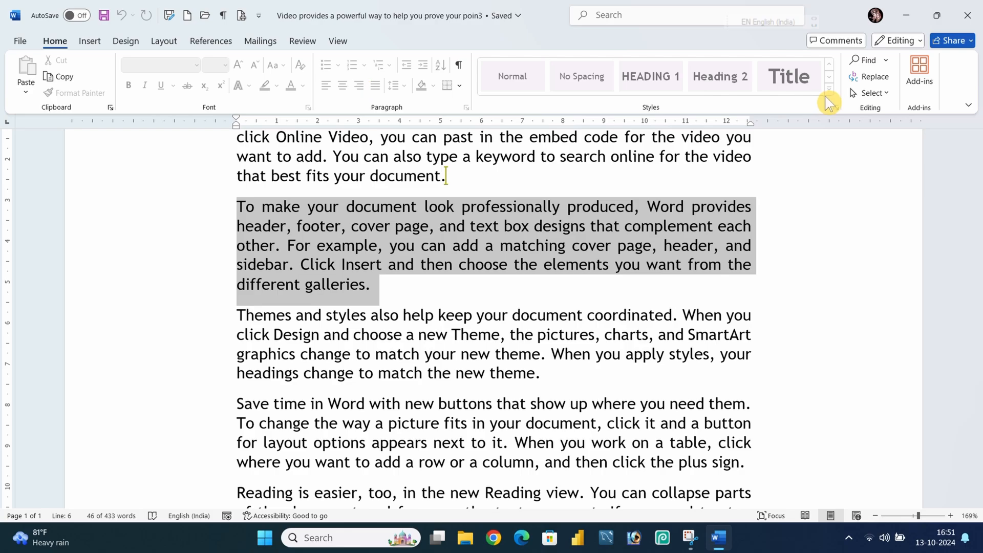
Browse each ribbon tab to examine which commands are available in the protected document.
click(89, 42)
click(124, 42)
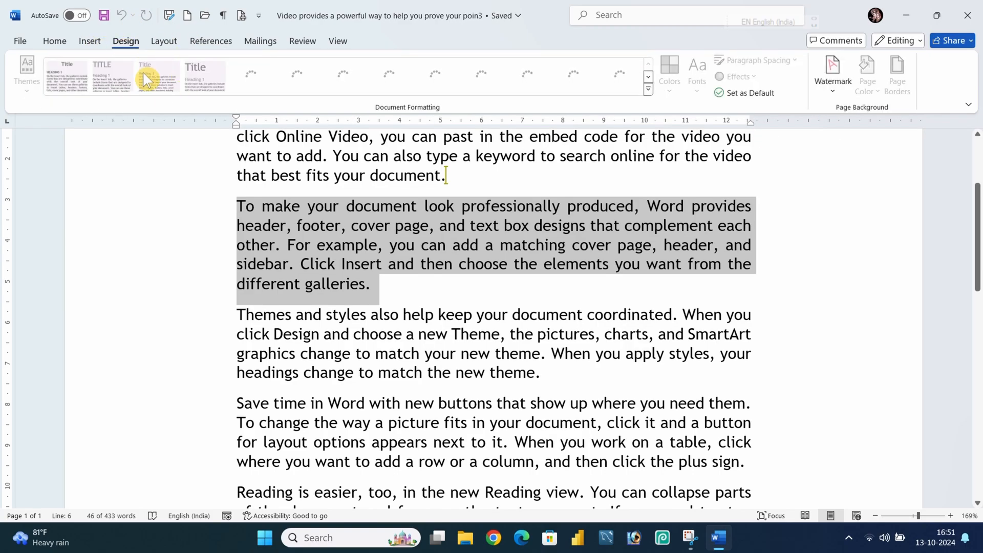
click(166, 41)
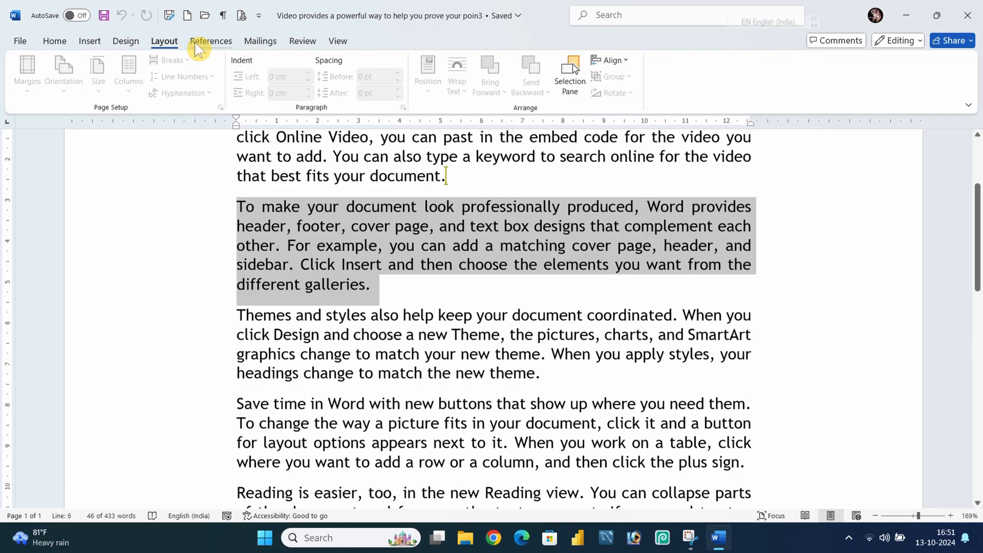
click(207, 42)
click(259, 42)
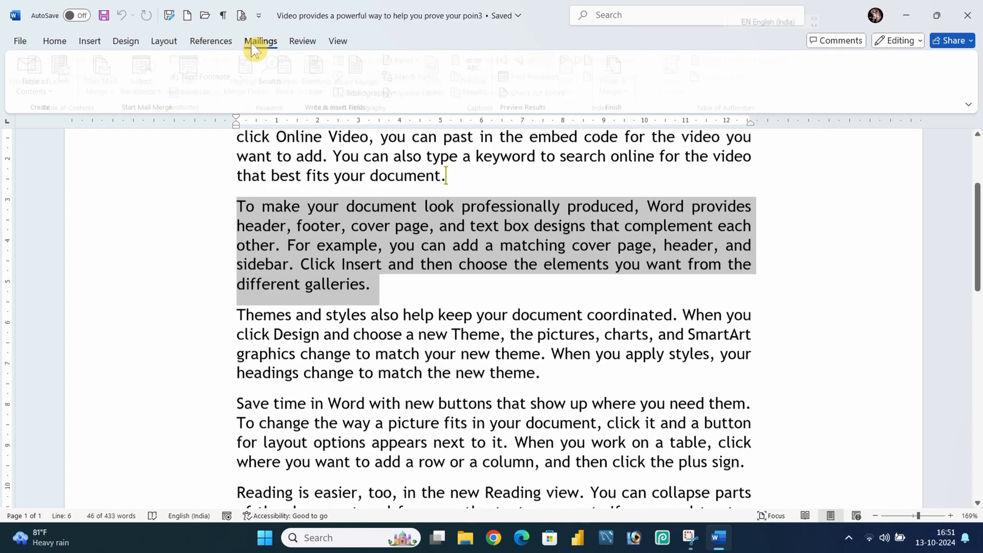
click(302, 42)
click(339, 42)
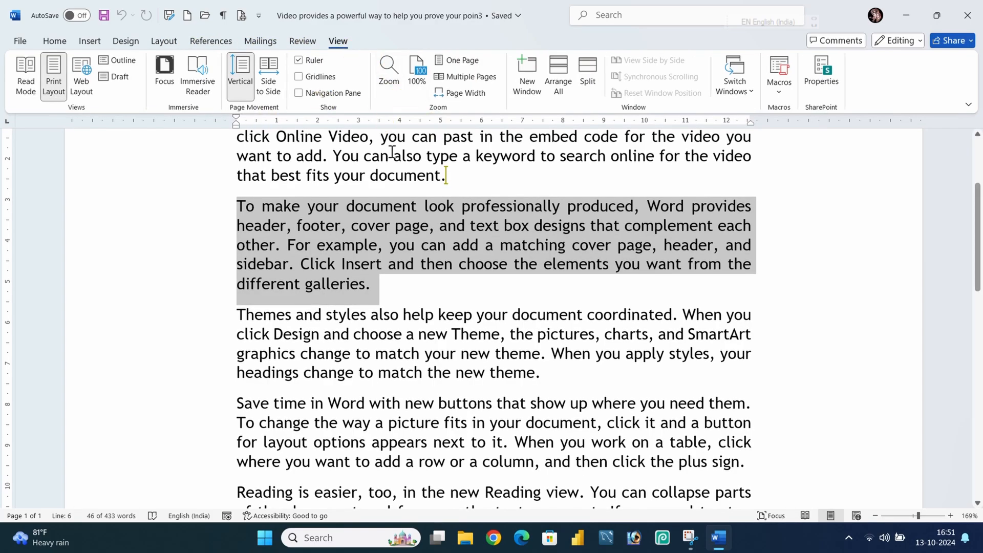
click(261, 42)
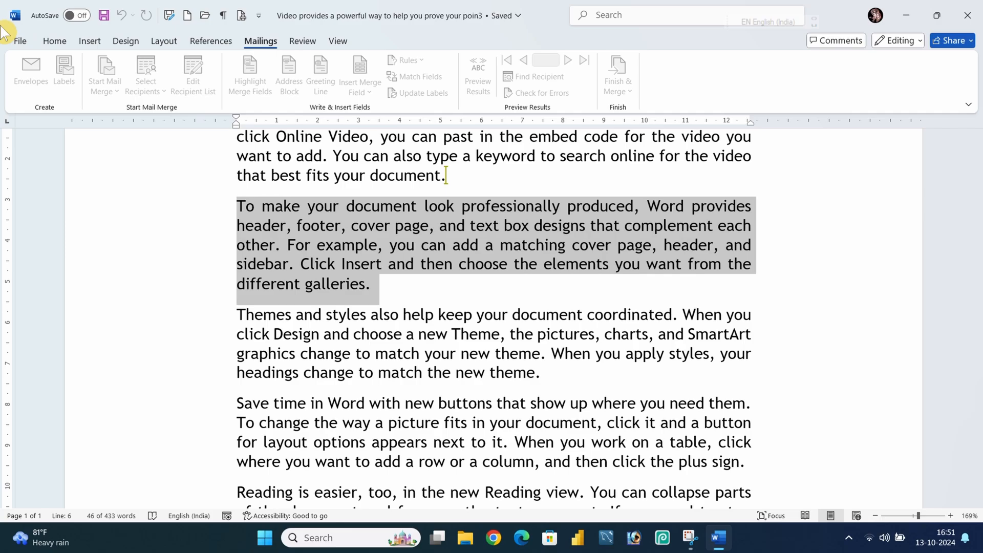
click(44, 45)
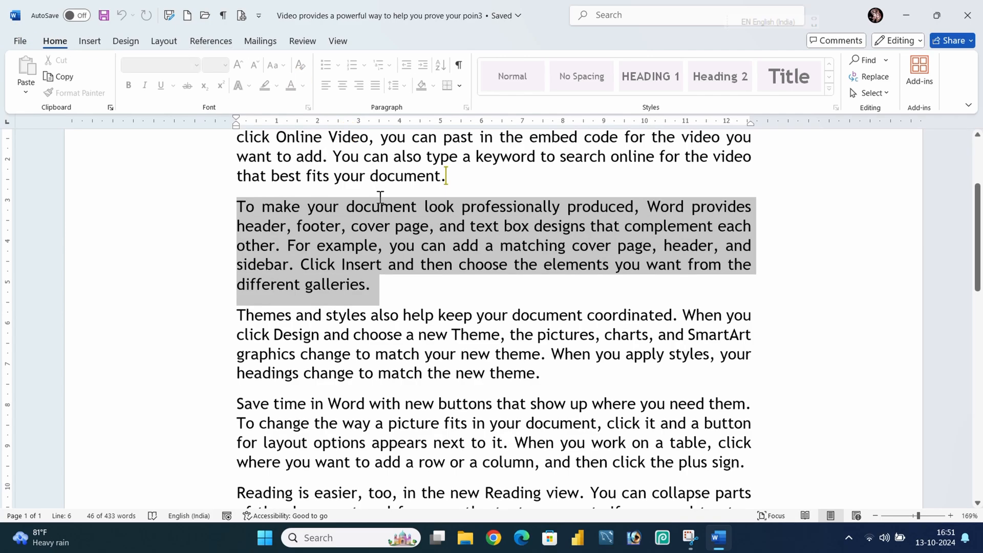
click(379, 293)
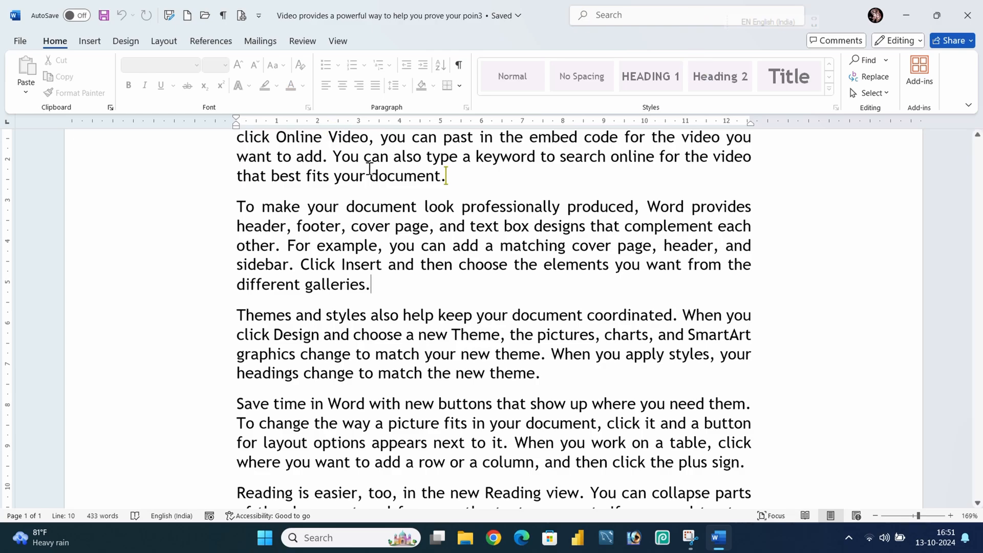
Stop the document protection from the Restrict Editing pane, entering the protection password.
click(310, 41)
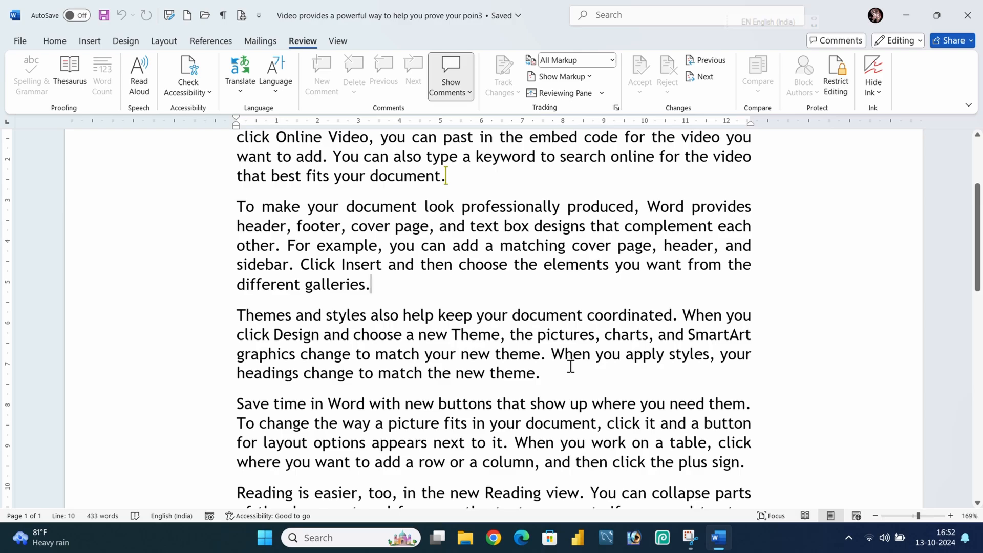
click(845, 78)
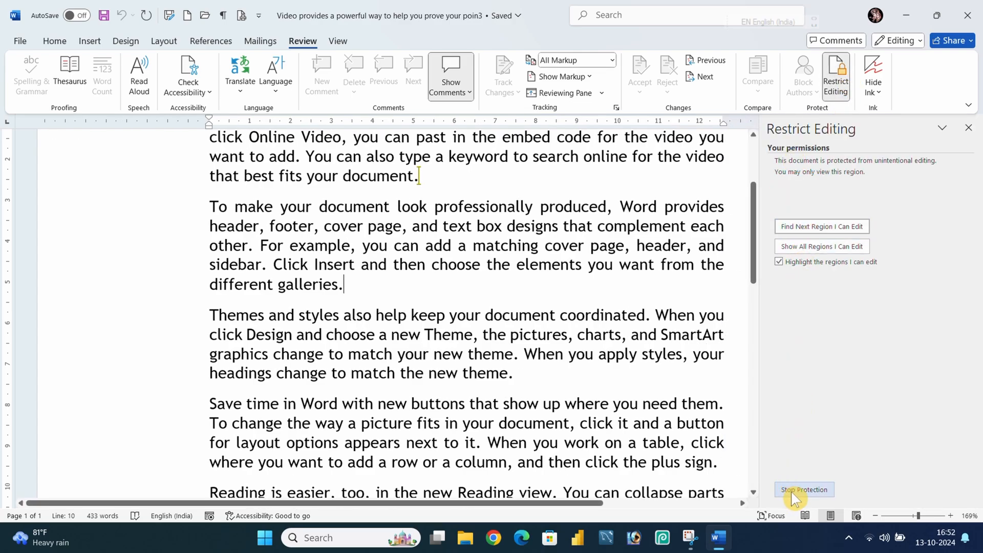
click(791, 491)
click(455, 255)
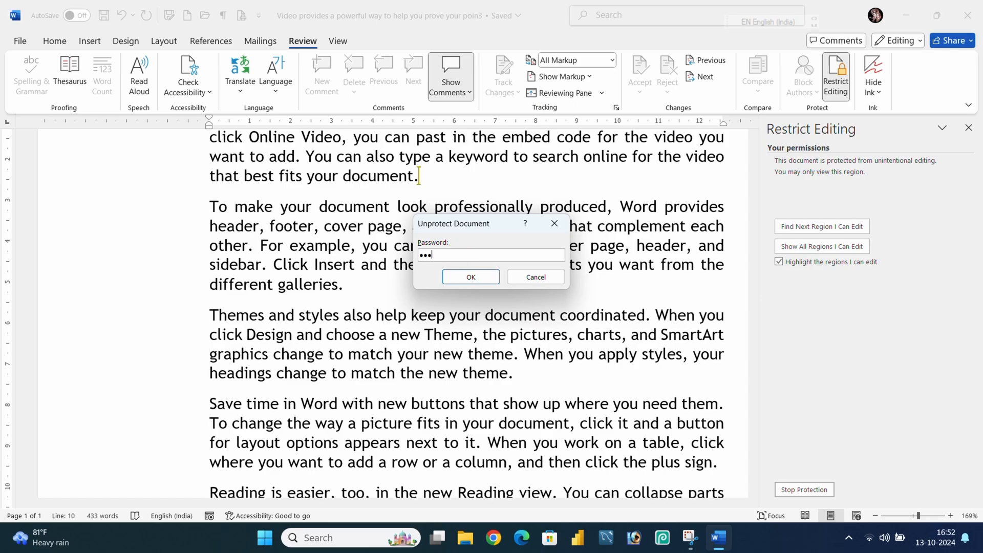
click(454, 279)
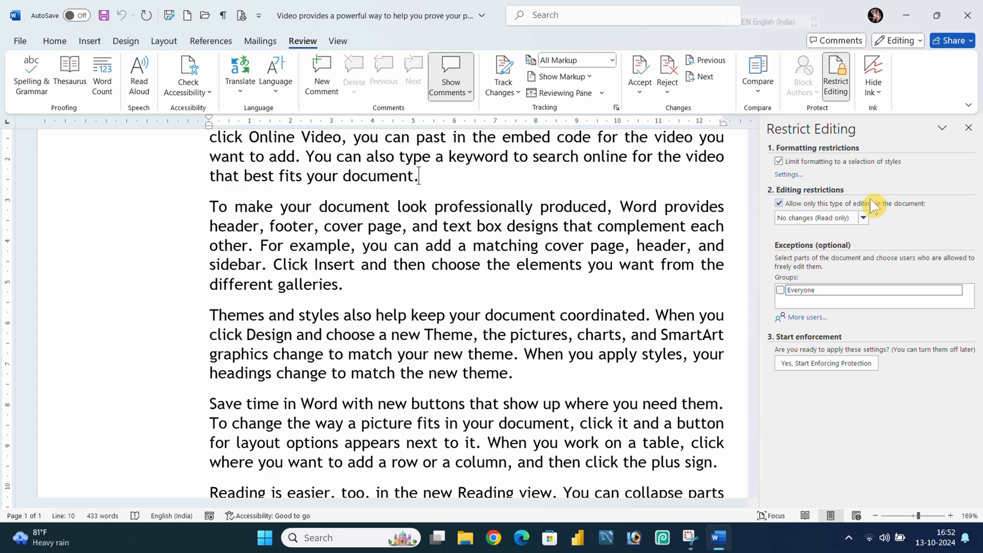
Clear the editing and formatting restrictions, removing the ignored exceptions, and close the Restrict Editing pane.
click(819, 203)
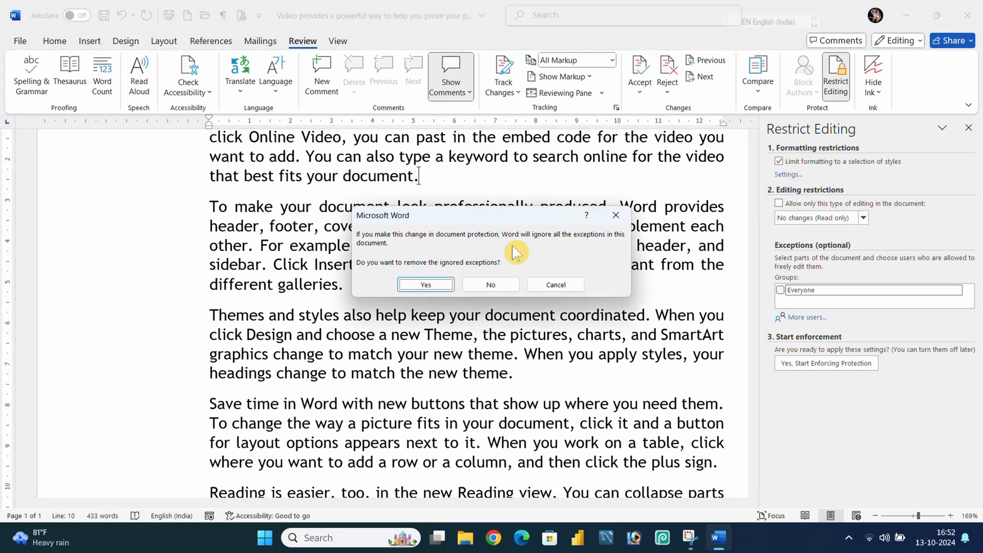
click(404, 286)
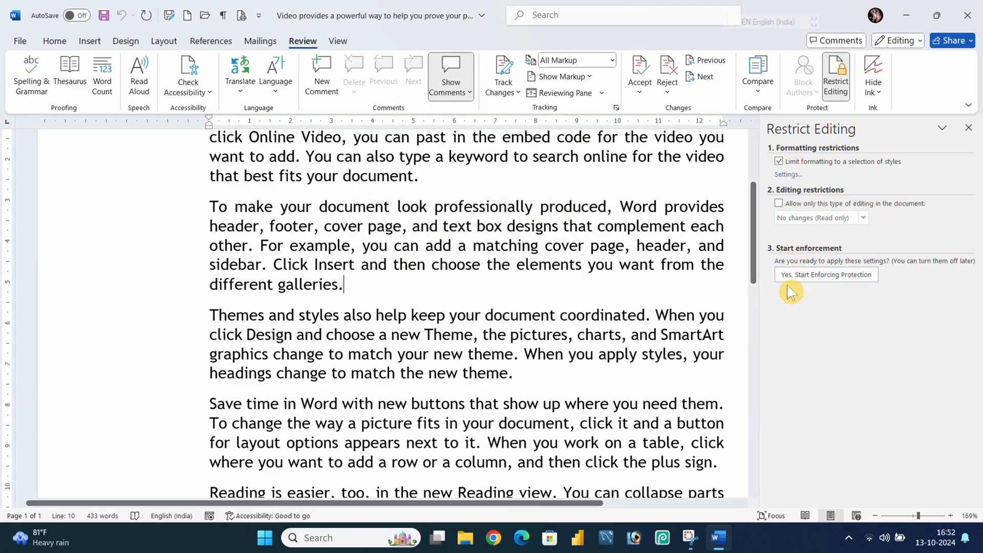
click(780, 160)
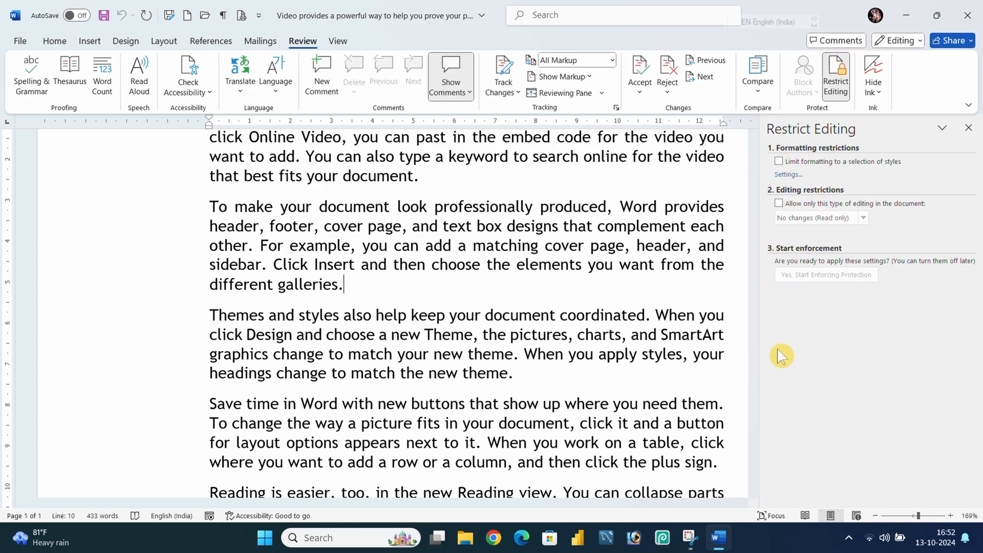
click(965, 137)
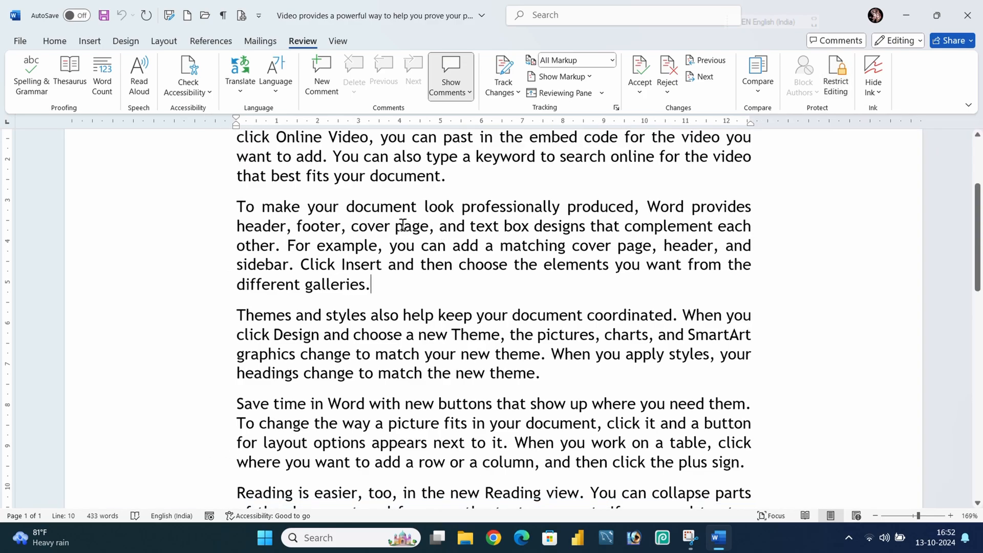
Type test text "njnmnm" after the second paragraph and insert an "n" into "choose" in the third paragraph.
click(391, 315)
click(391, 281)
text(njnmnm)
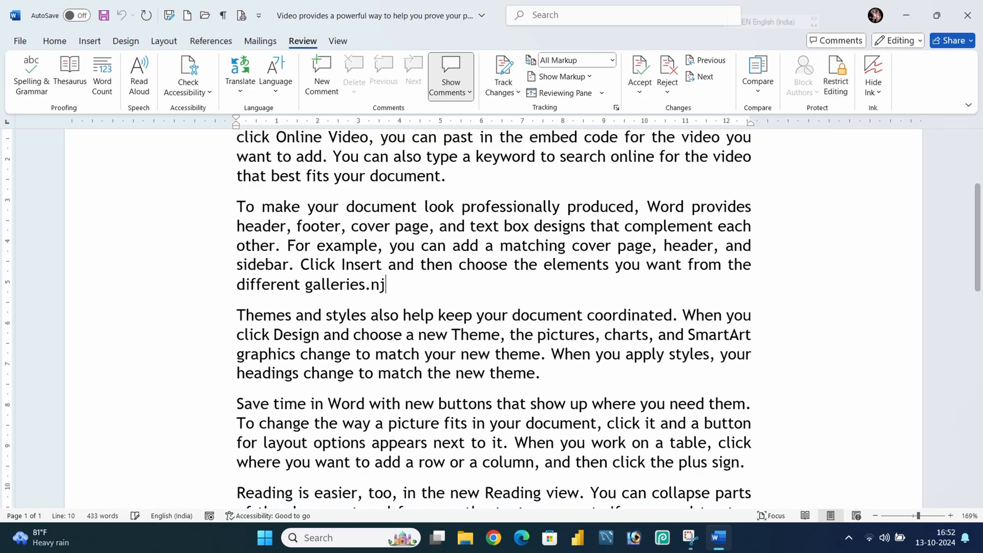
click(378, 338)
text(n)
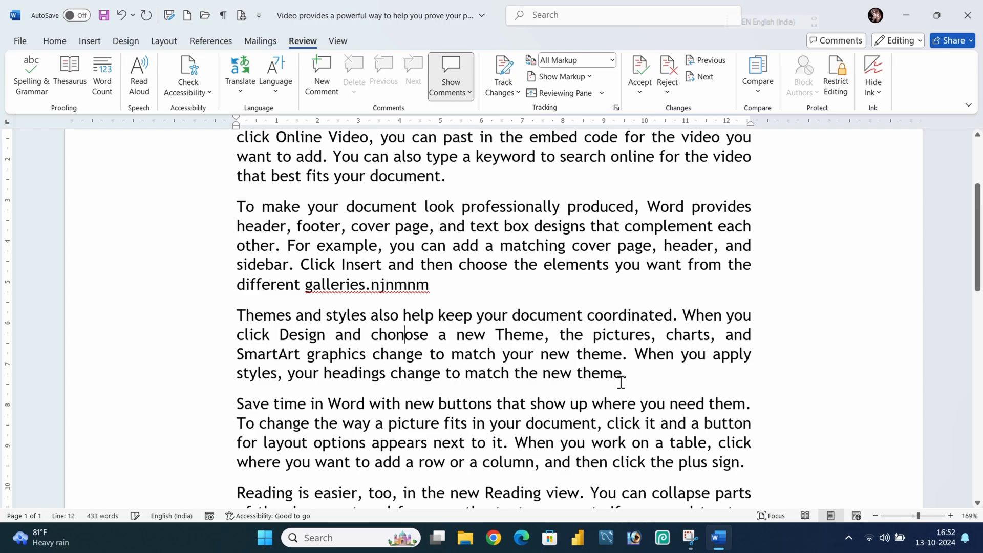
Highlight the whole third paragraph in yellow and set its font colour to red.
drag(635, 375, 210, 319)
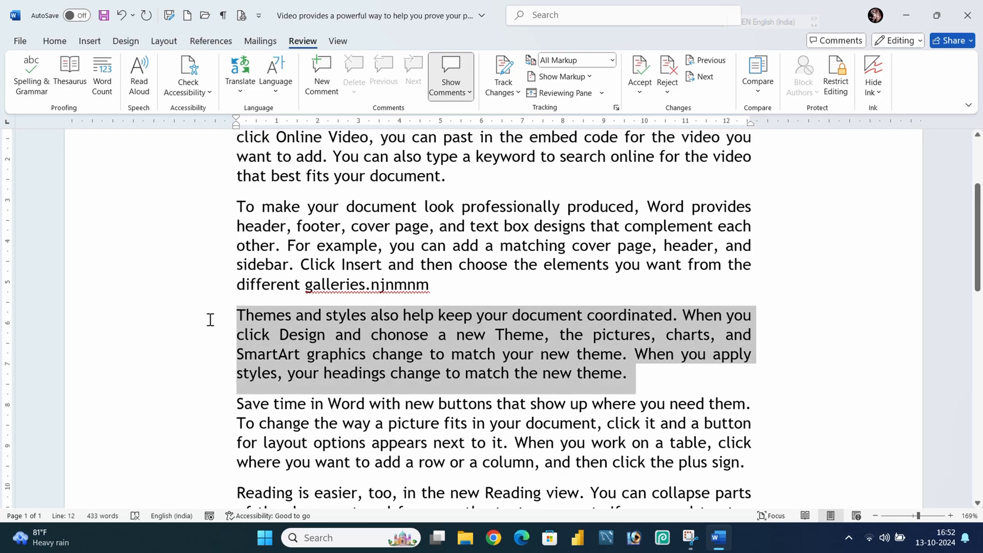
click(58, 41)
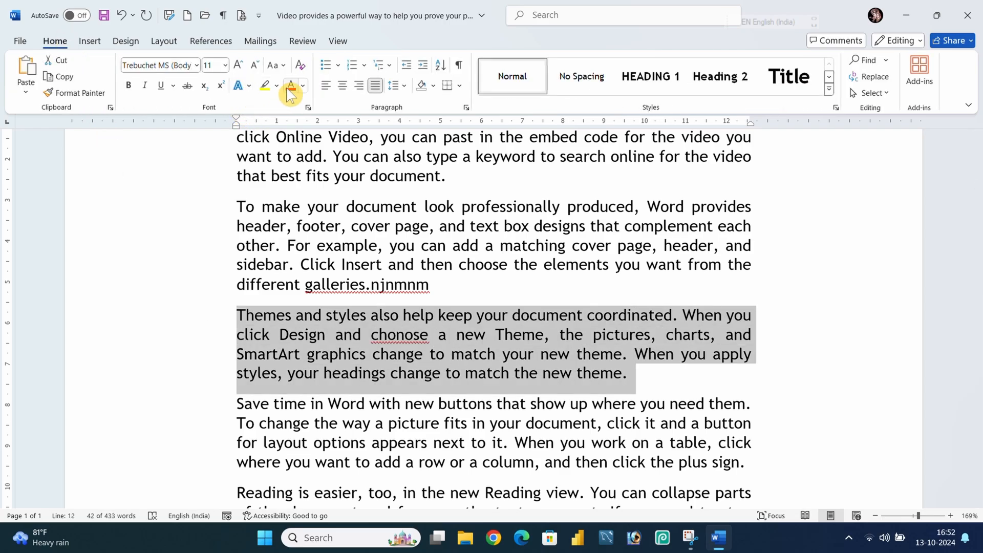
click(266, 87)
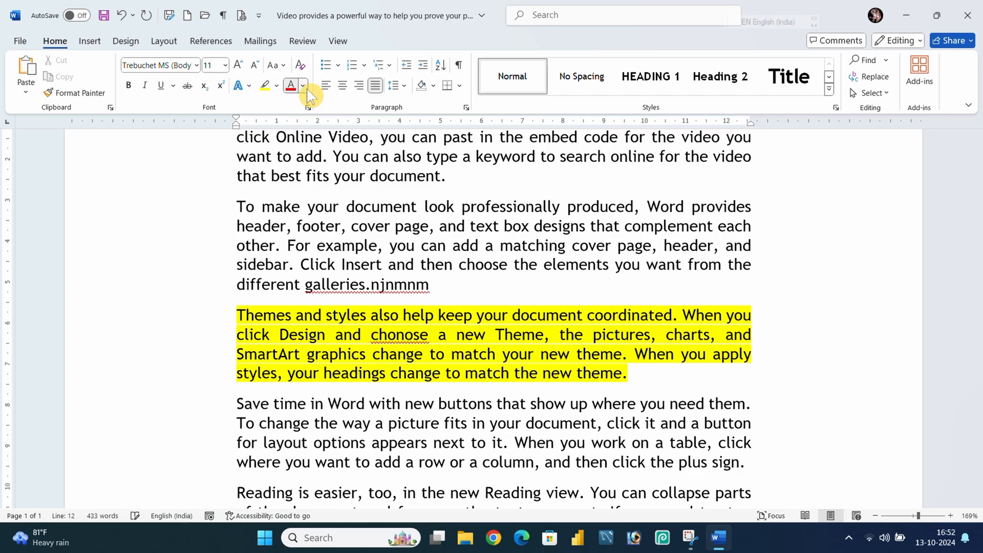
click(276, 86)
click(357, 210)
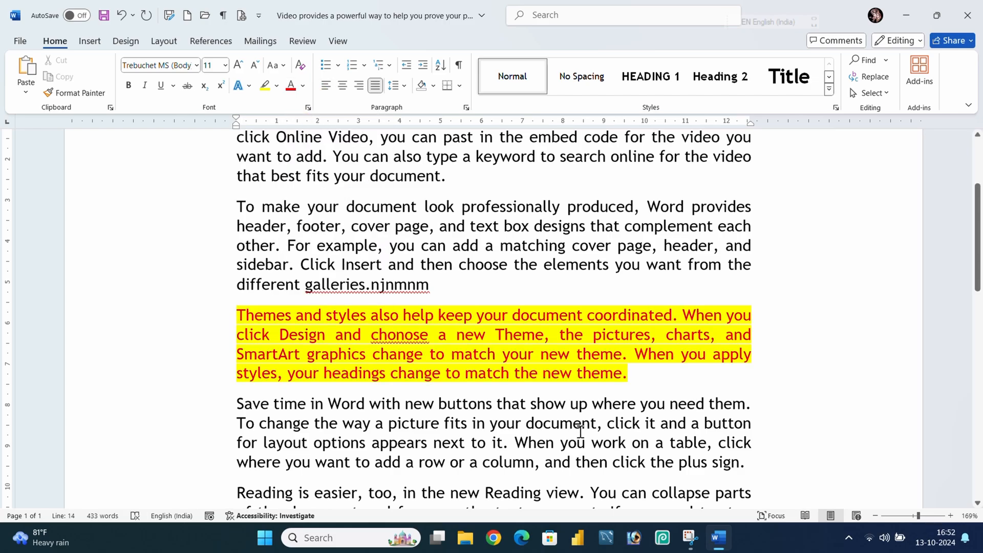
Delete the test characters "njnmnm" at the end of the second paragraph.
click(338, 42)
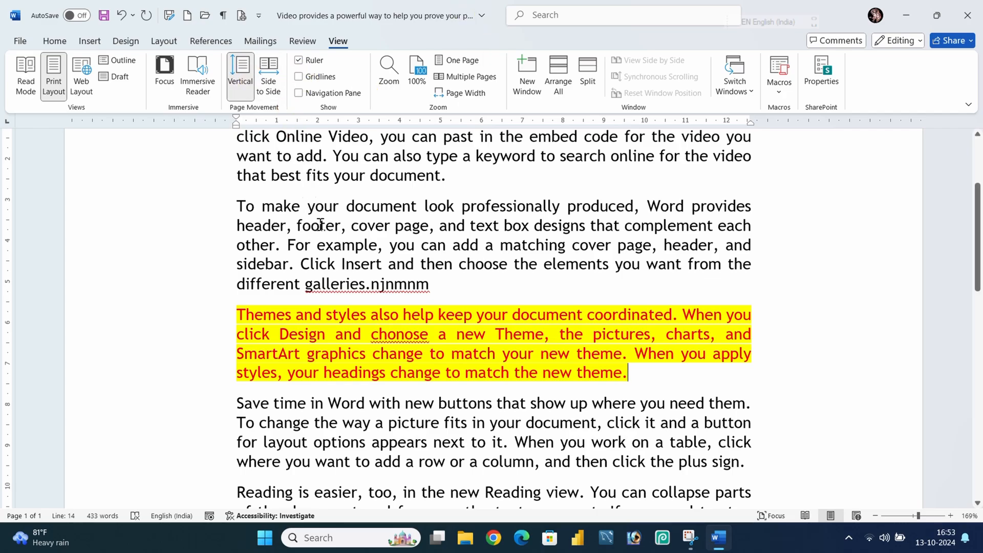
click(457, 286)
key(BackSpace)
key(BackSpace)
key(BackSpace)
key(BackSpace)
key(BackSpace)
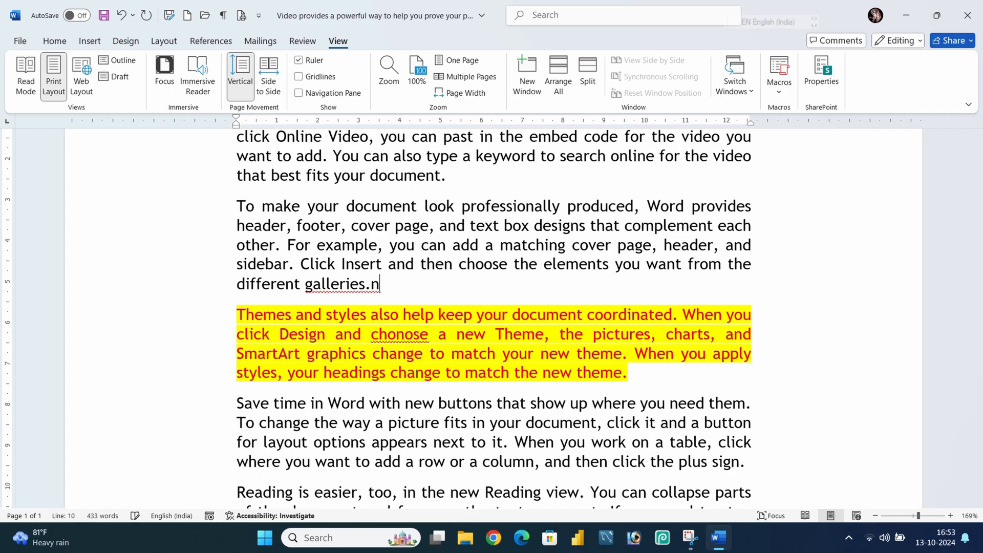
key(BackSpace)
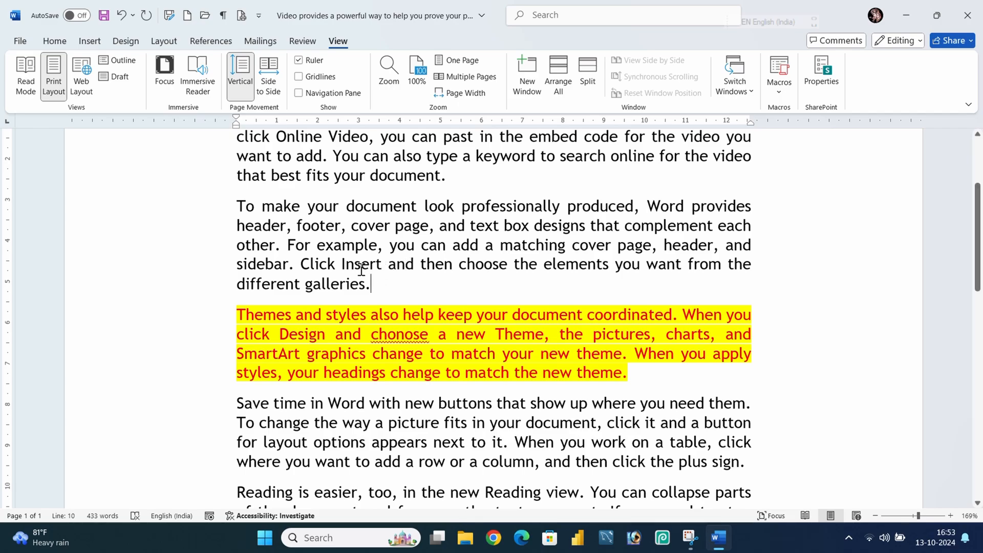
triple_click(371, 284)
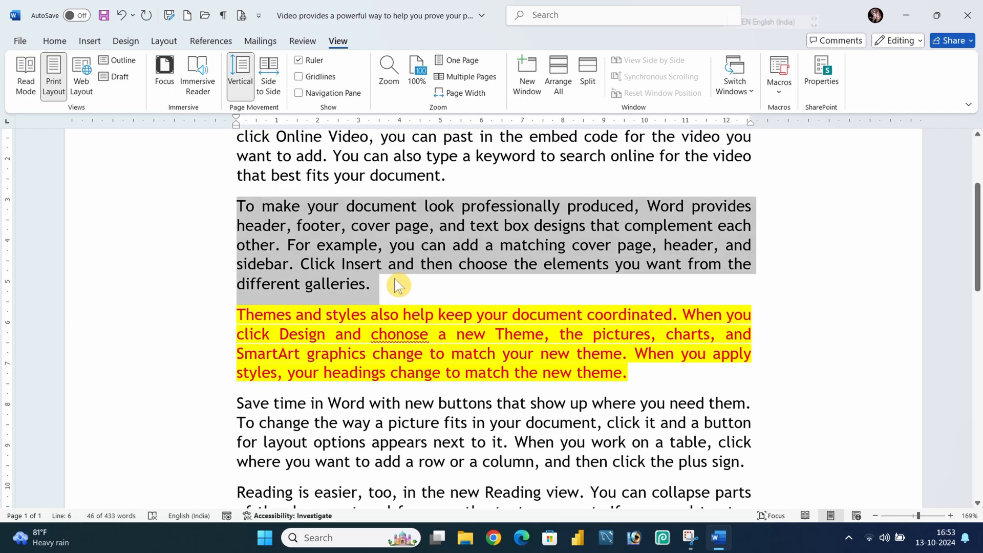
click(379, 300)
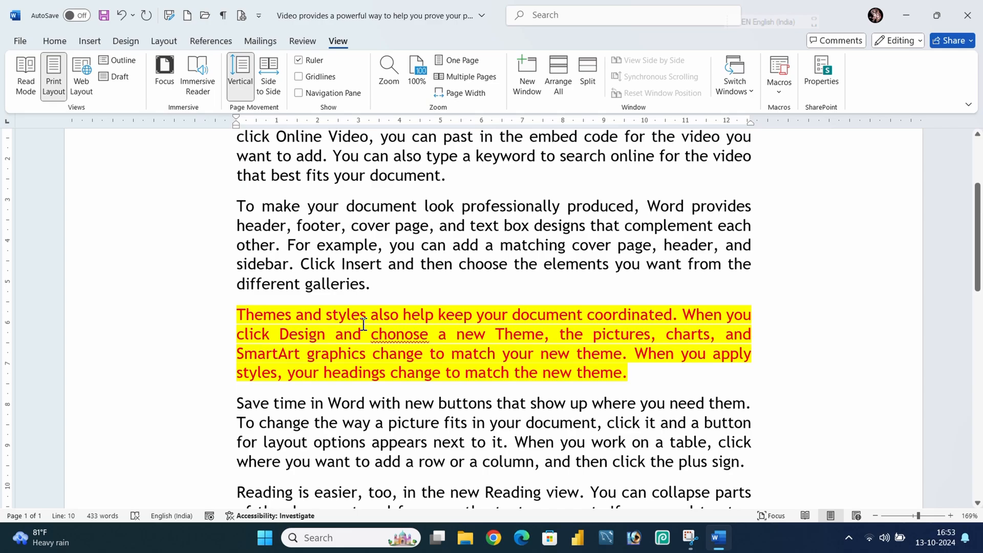
key(ctrl+y)
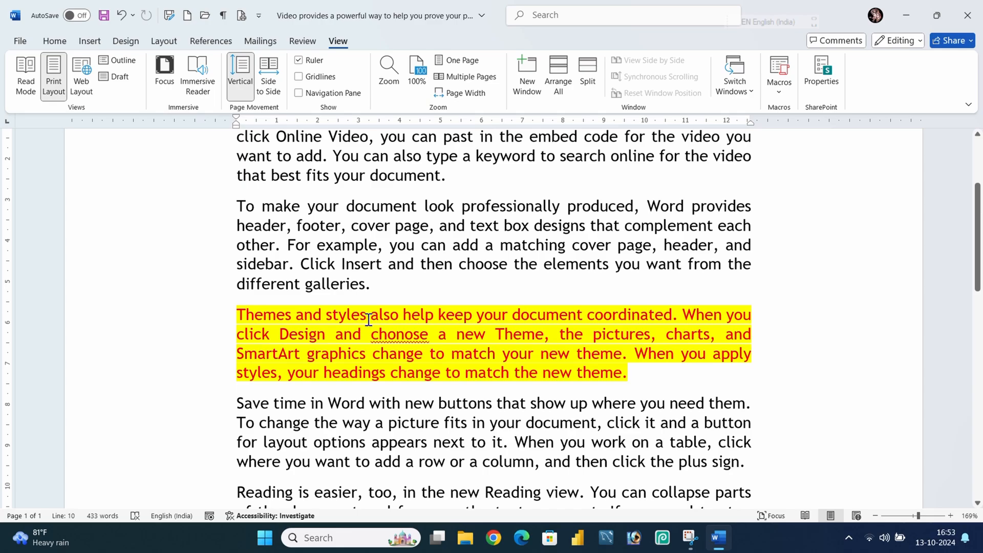